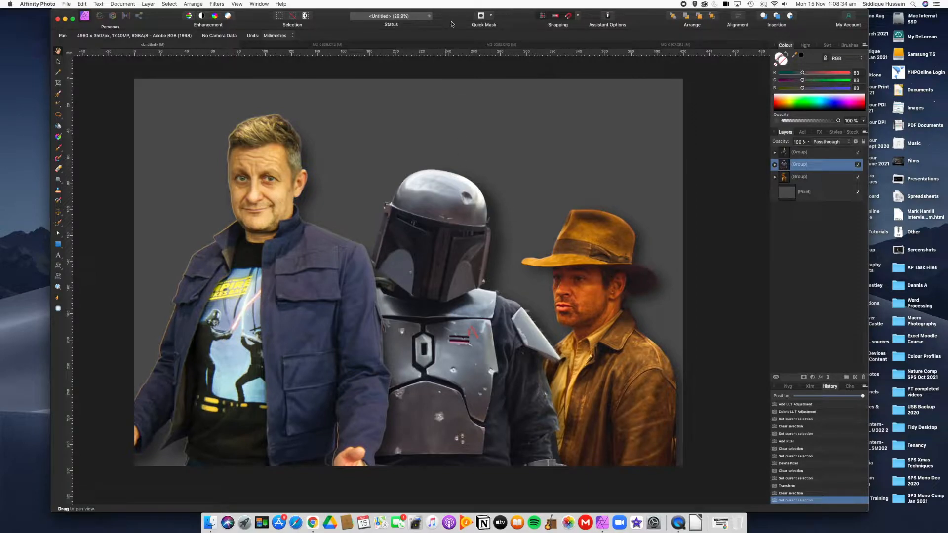
left_click_drag(450, 24, 453, 21)
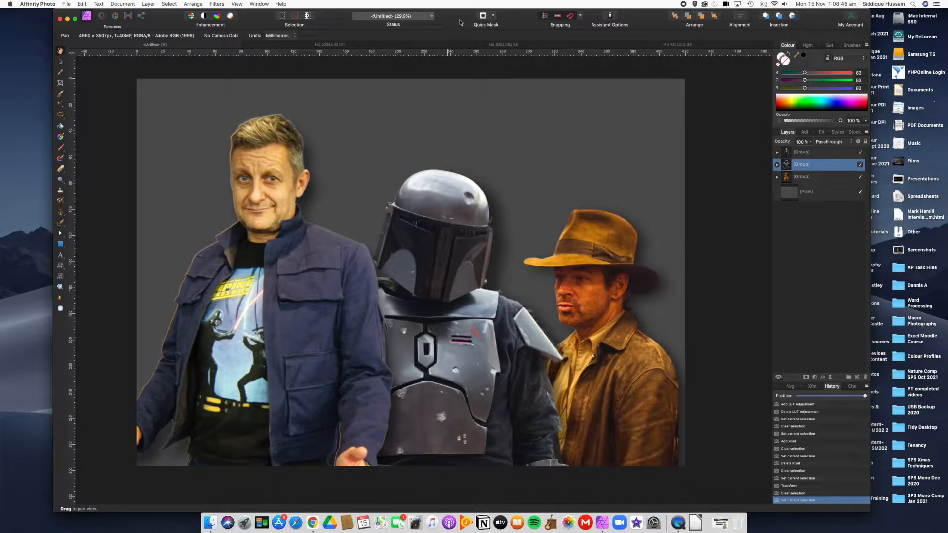
left_click_drag(456, 23, 464, 21)
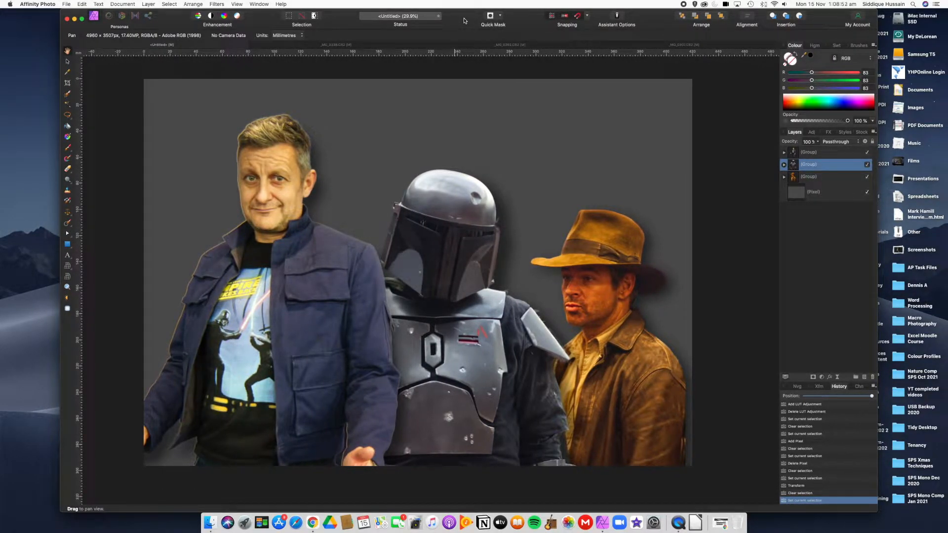
- Compare the three-figure composite with the open source photos, including the cut-outs of the hat-wearing man and the helmeted figure
left_click(322, 45)
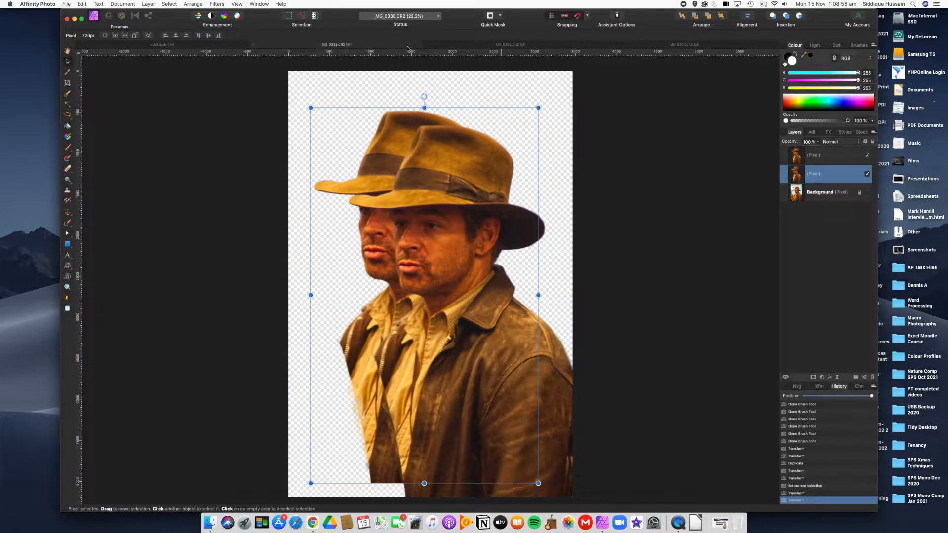
left_click(482, 46)
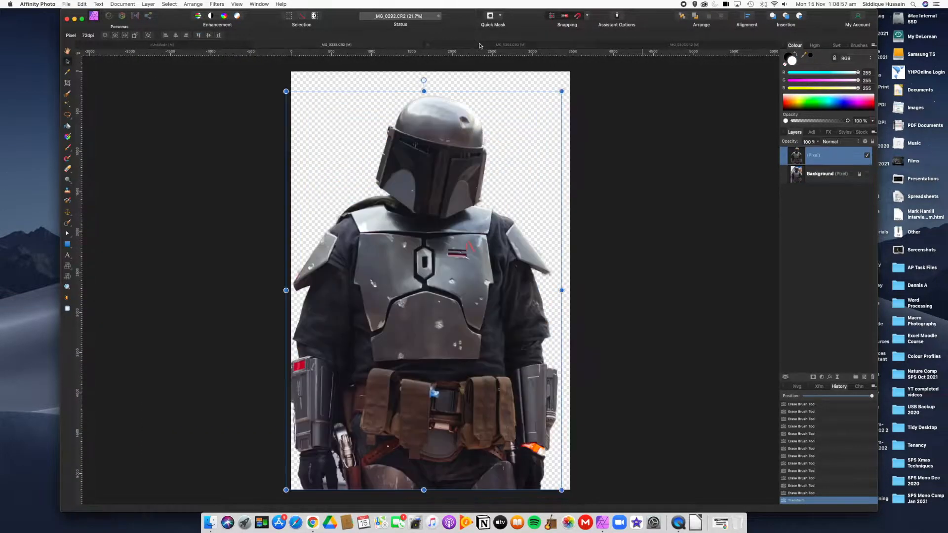
left_click(653, 45)
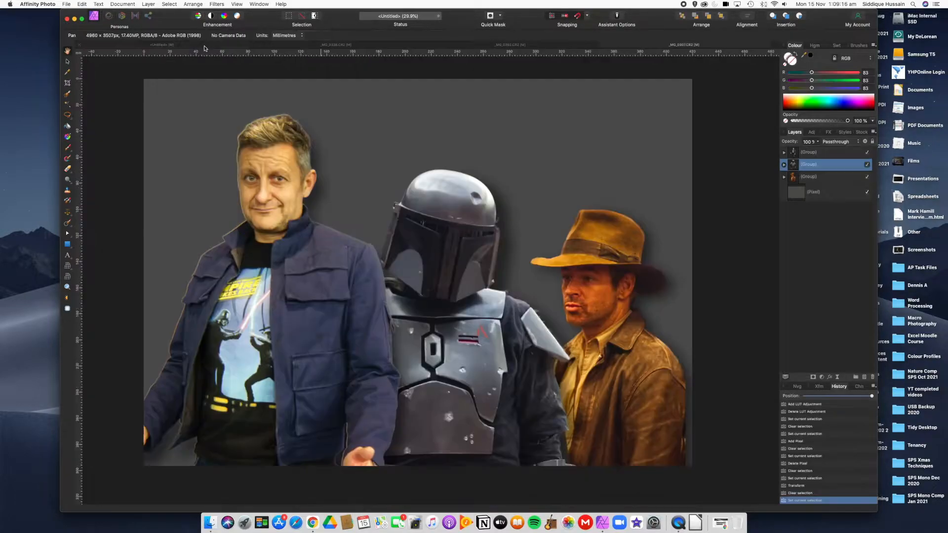
left_click(205, 46)
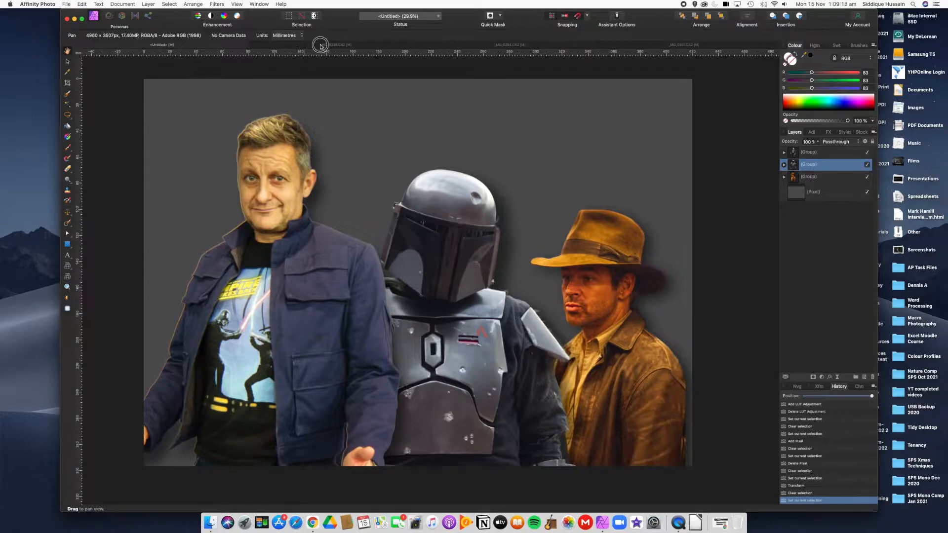
left_click(322, 47)
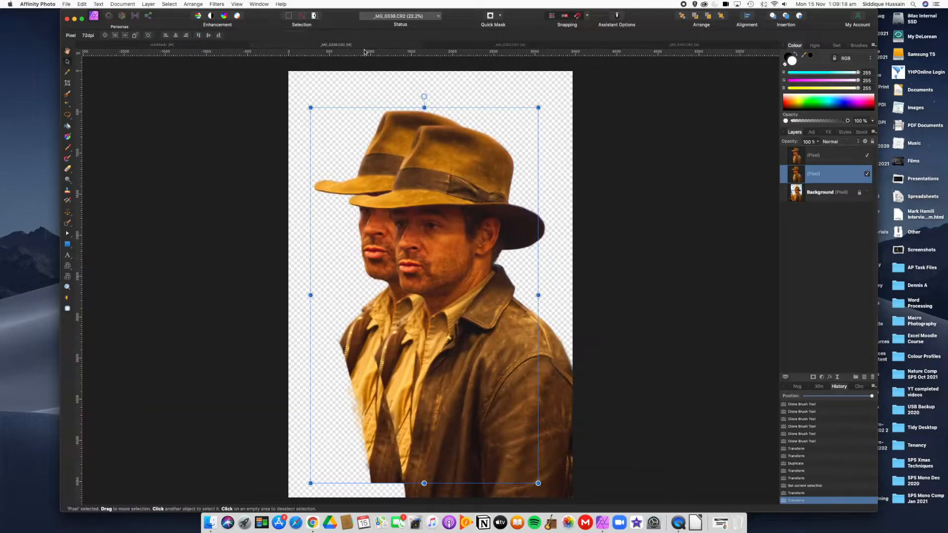
left_click(534, 44)
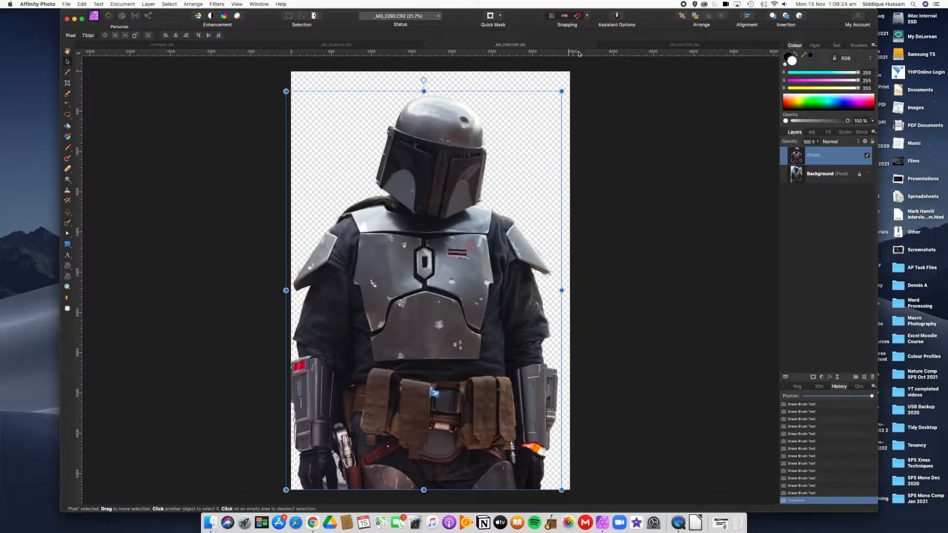
- In _MG_0307.CR2, select the standing man's jacket, T-shirt and trousers down to the knees using the Selection Brush at 240 px
left_click(680, 45)
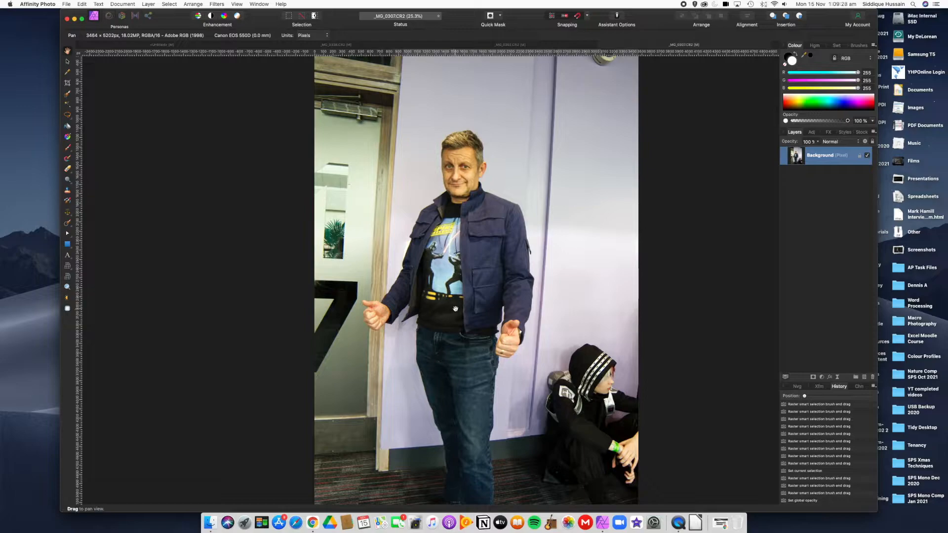
scroll(451, 283, "up", 3)
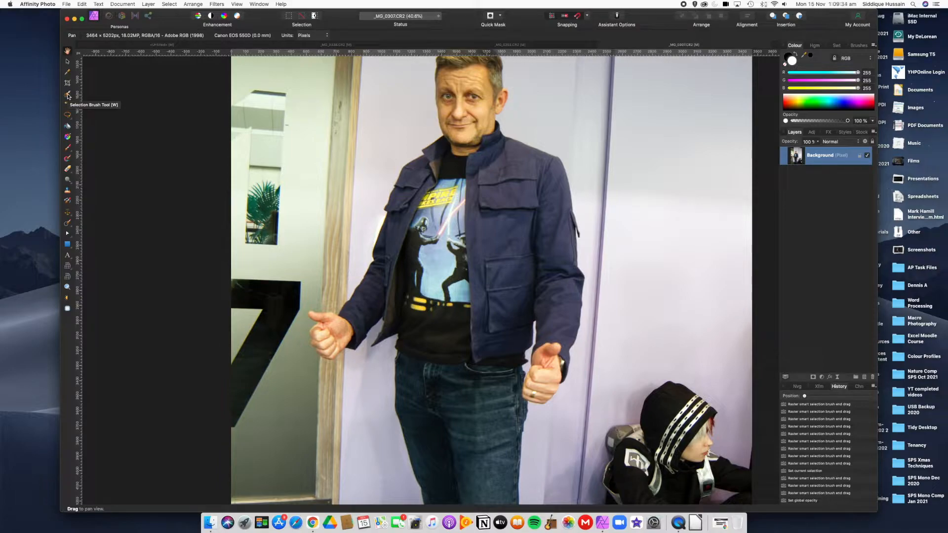
left_click(68, 94)
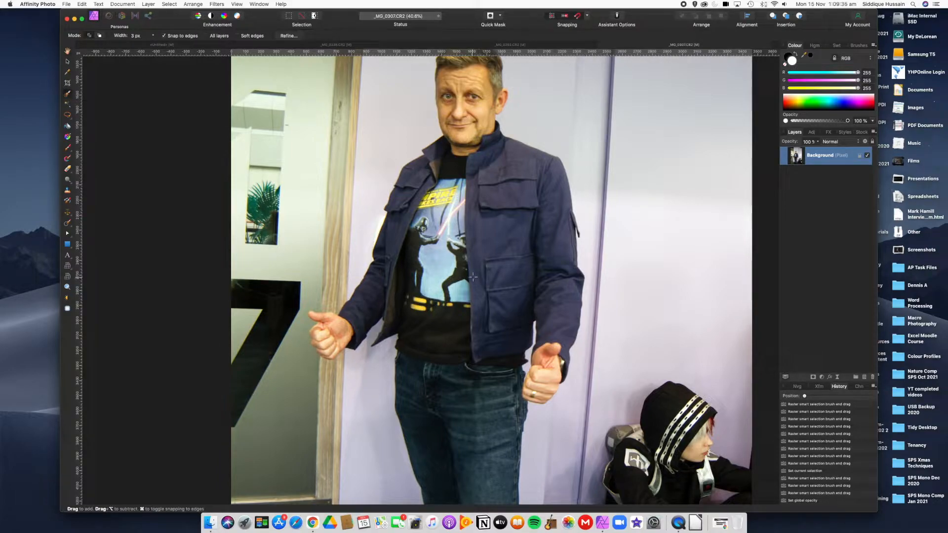
key("bracketright")
key("bracketright")
key("bracketright")
key("bracketright")
key("bracketright")
key("bracketright")
key("bracketright")
key("bracketright")
key("bracketright")
key("bracketright")
key("bracketright")
key("bracketright")
key("bracketright")
key("bracketright")
key("bracketright")
key("bracketright")
key("bracketright")
mouse_move(465, 266)
left_mouse_down()
mouse_move(470, 223)
mouse_move(478, 254)
mouse_move(510, 202)
mouse_move(471, 344)
mouse_move(453, 326)
mouse_move(441, 348)
mouse_move(447, 371)
mouse_move(471, 369)
mouse_move(467, 459)
left_mouse_up()
mouse_move(455, 241)
left_mouse_down()
mouse_move(435, 191)
mouse_move(461, 161)
mouse_move(426, 221)
mouse_move(427, 266)
left_mouse_up()
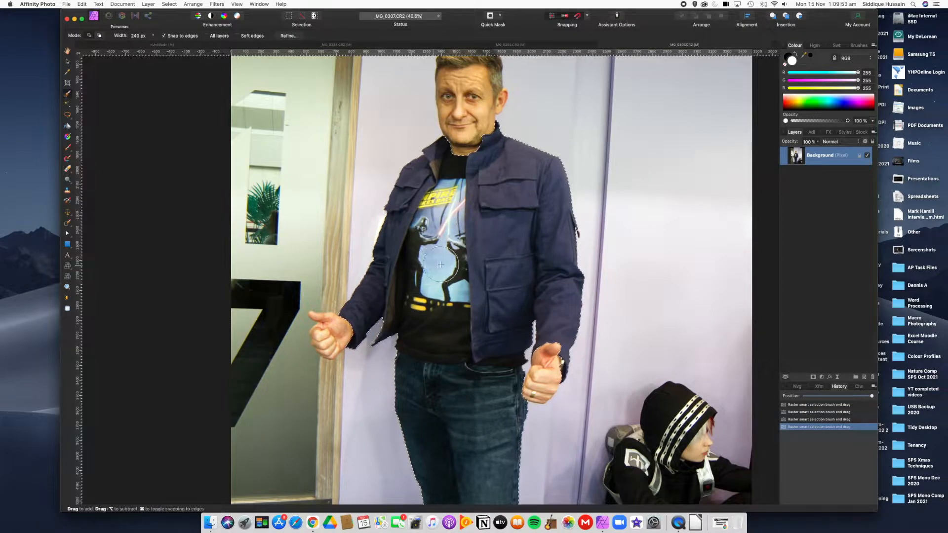
- Reduce the selection brush to 106 px and add the man's neck, face and hair to the selection
key("bracketleft")
key("bracketleft")
key("bracketleft")
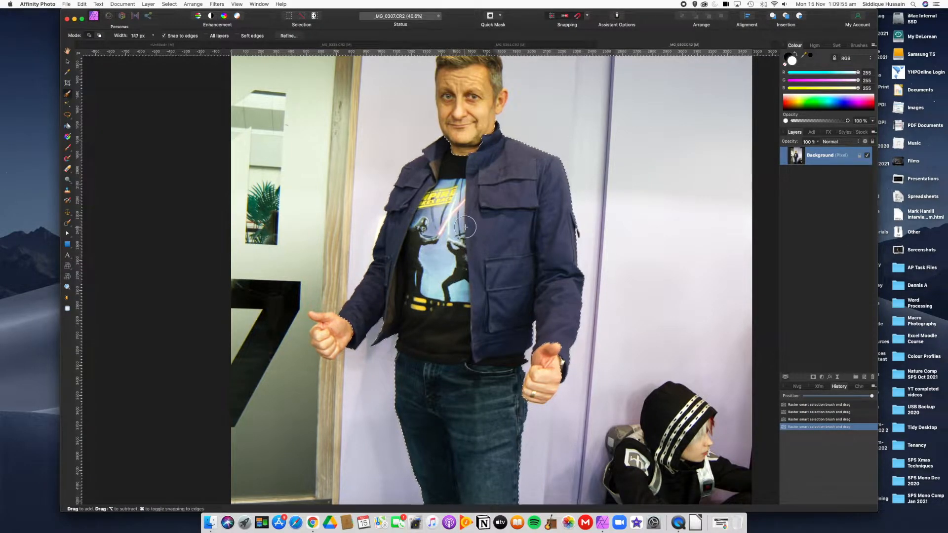
left_click_drag(471, 162, 464, 123)
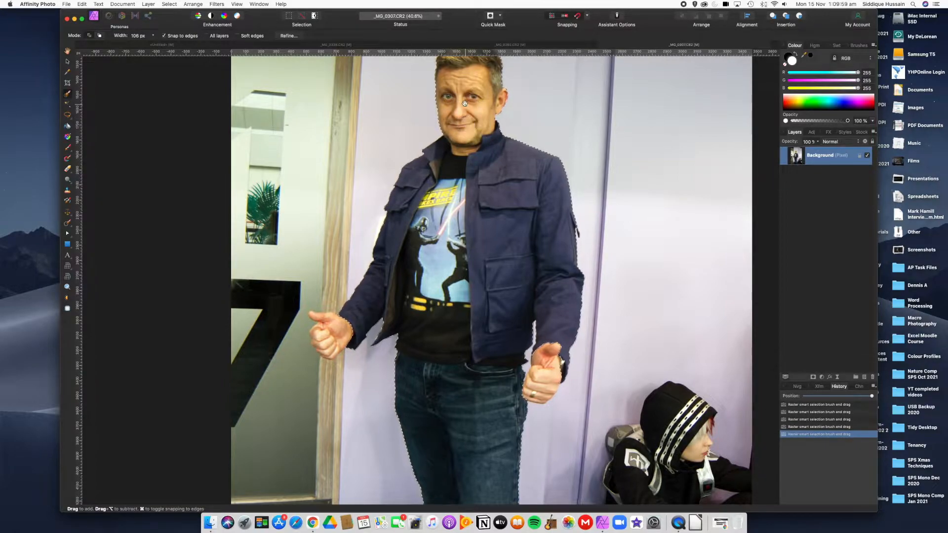
- Inspect the selection edge around the man's head, shoulders and the loose tab on his jacket sleeve
scroll(464, 149, "up", 3)
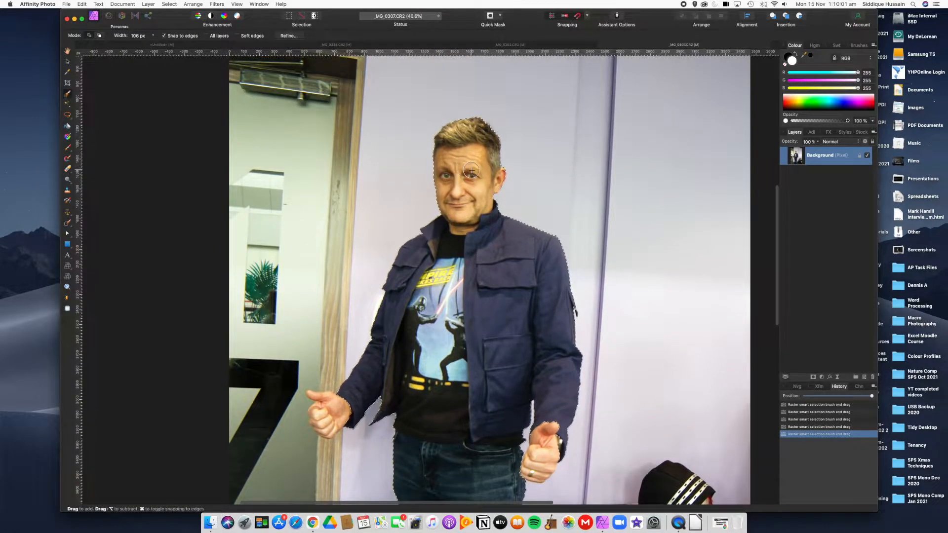
scroll(463, 168, "up", 5)
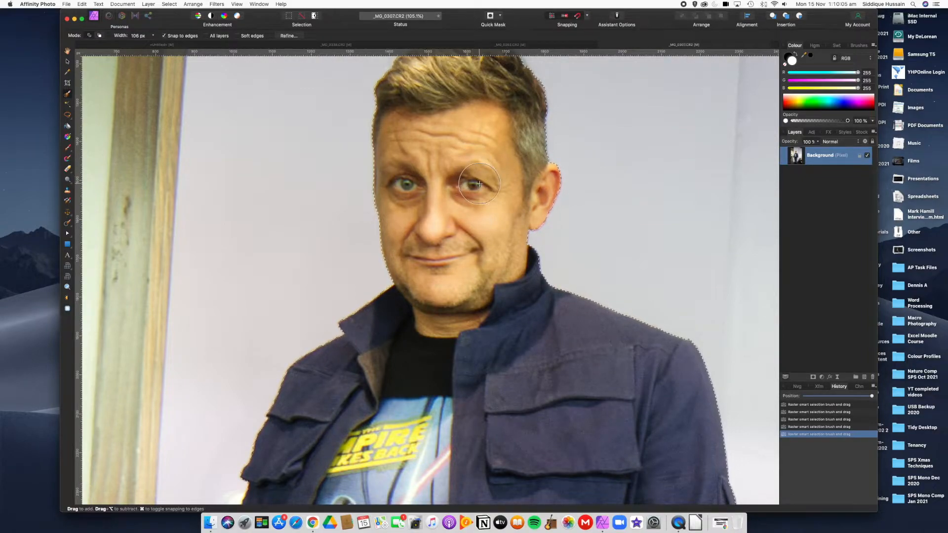
scroll(482, 208, "down", 3)
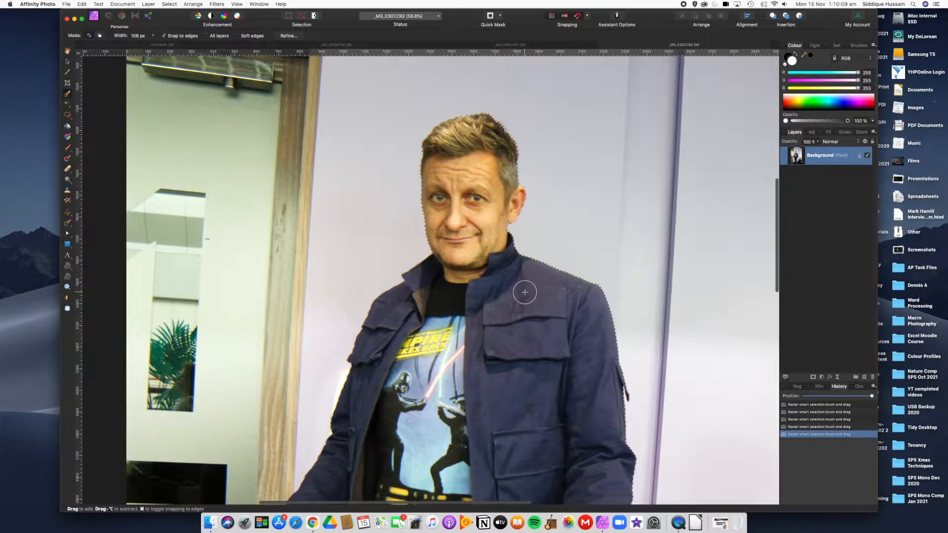
scroll(488, 223, "down", 5)
scroll(488, 224, "right", 3)
scroll(571, 311, "up", 5)
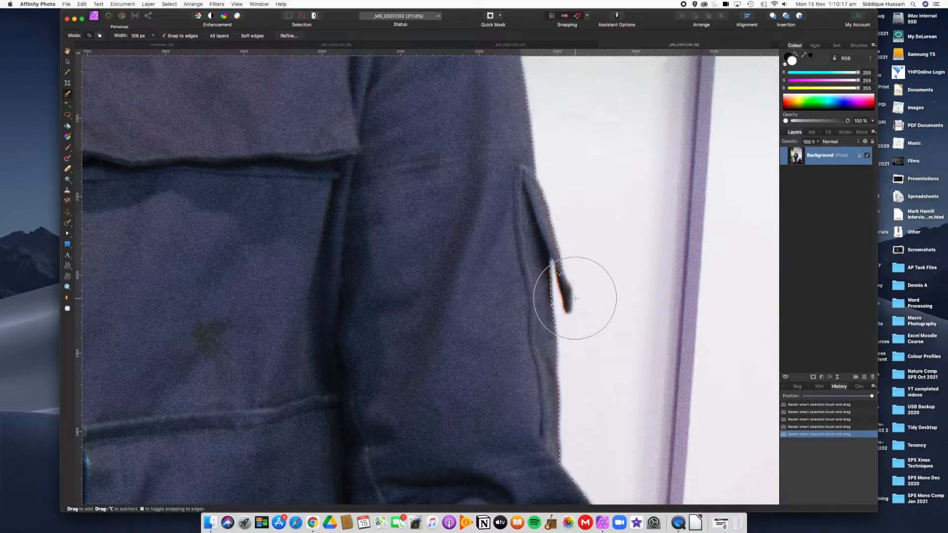
scroll(497, 318, "down", 3)
scroll(450, 359, "down", 5)
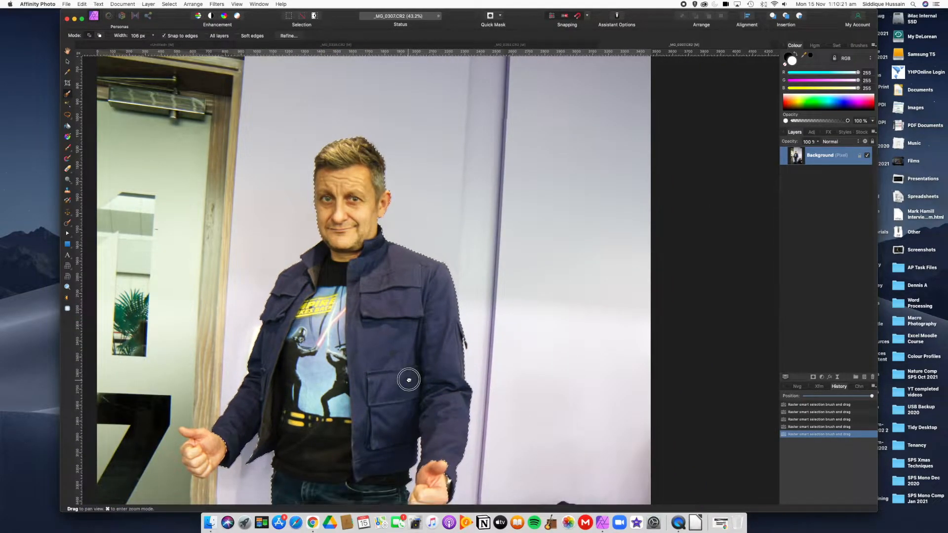
- Add the thumb and wrist area of the hand wearing the watch to the selection with a 29 px brush
left_click_drag(408, 379, 480, 205)
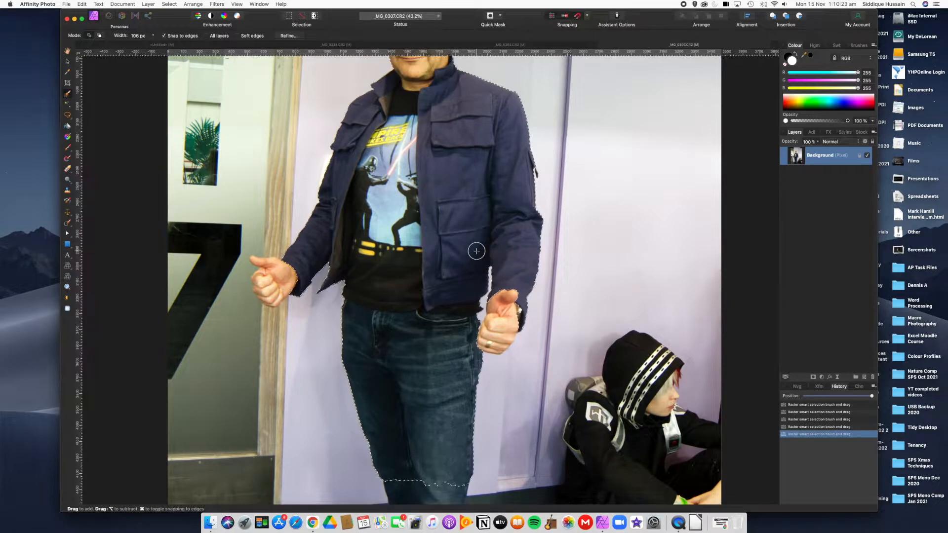
key("space")
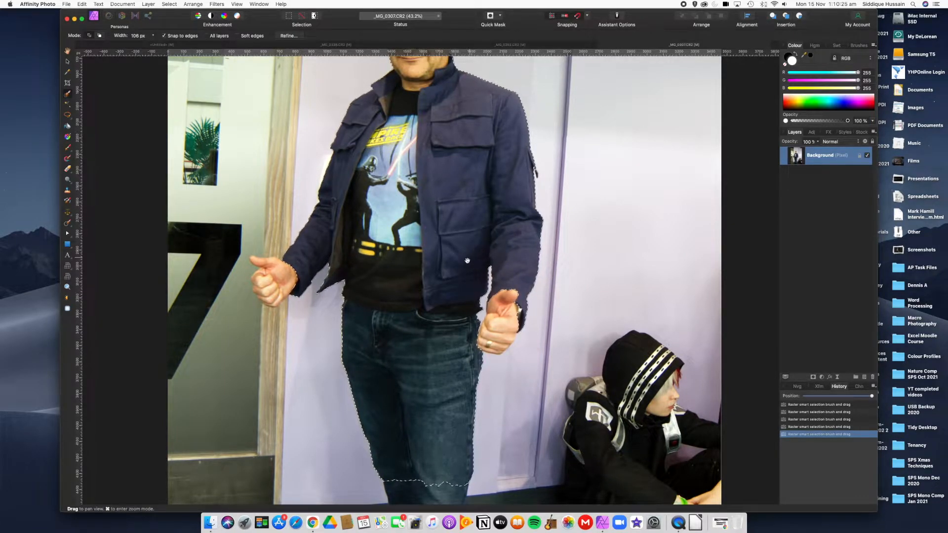
left_click_drag(477, 251, 506, 199)
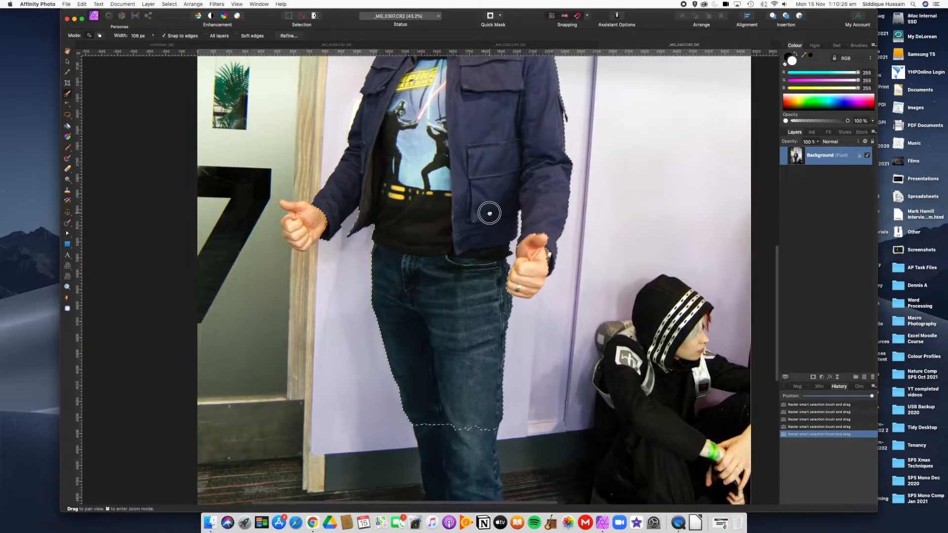
left_click(67, 51)
left_click_drag(481, 256, 404, 245)
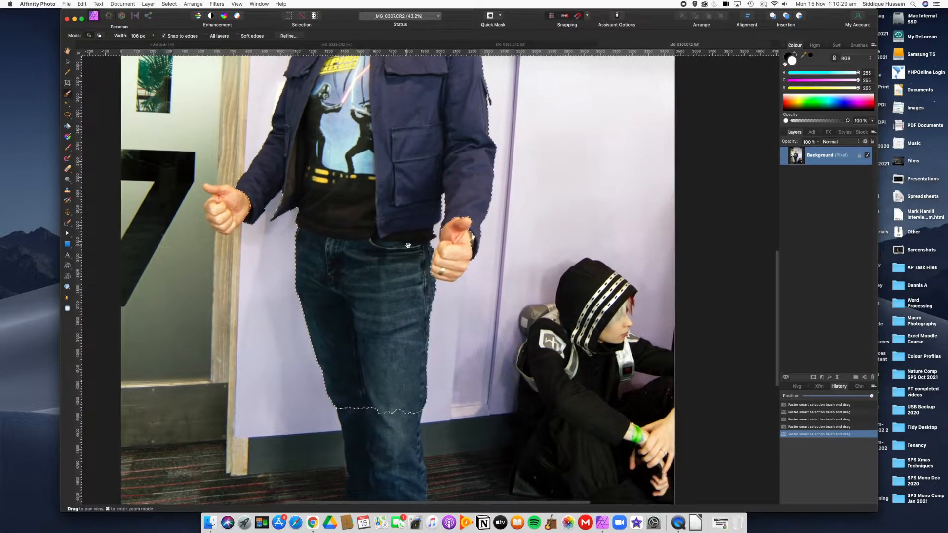
scroll(442, 244, "up", 5)
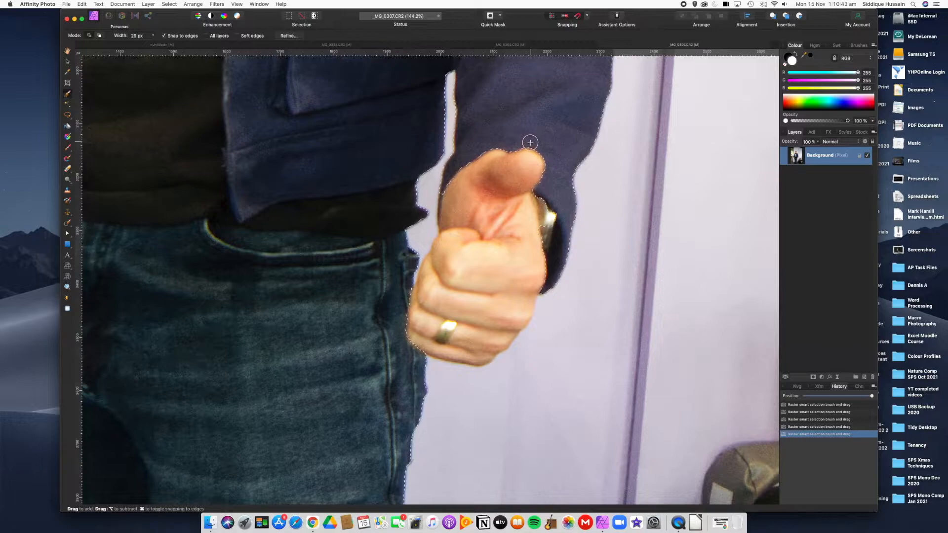
left_click_drag(527, 185, 528, 174)
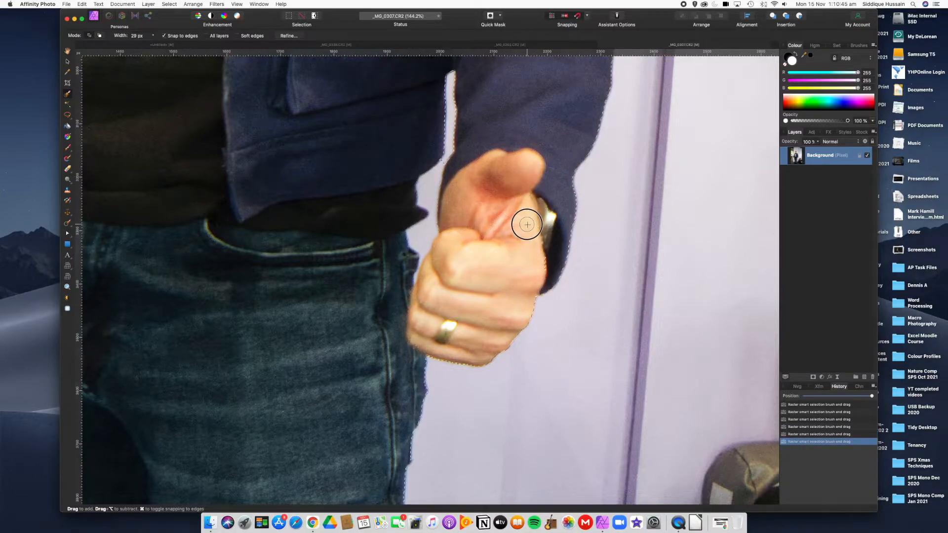
left_click_drag(527, 224, 524, 219)
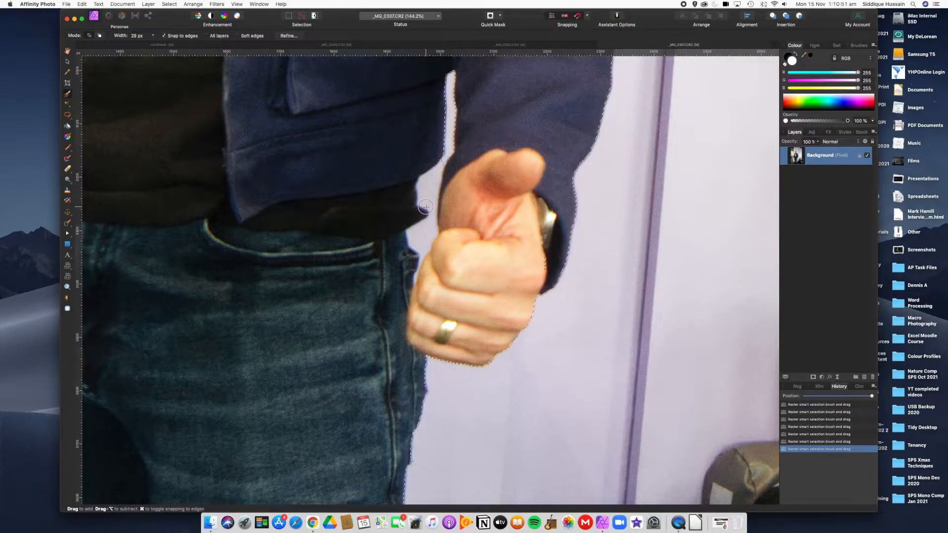
- Add the man's other hand, including its thumb, fingers and lower edge, to the selection with the 29 px brush
scroll(456, 228, "down", 3)
scroll(456, 228, "down", 3)
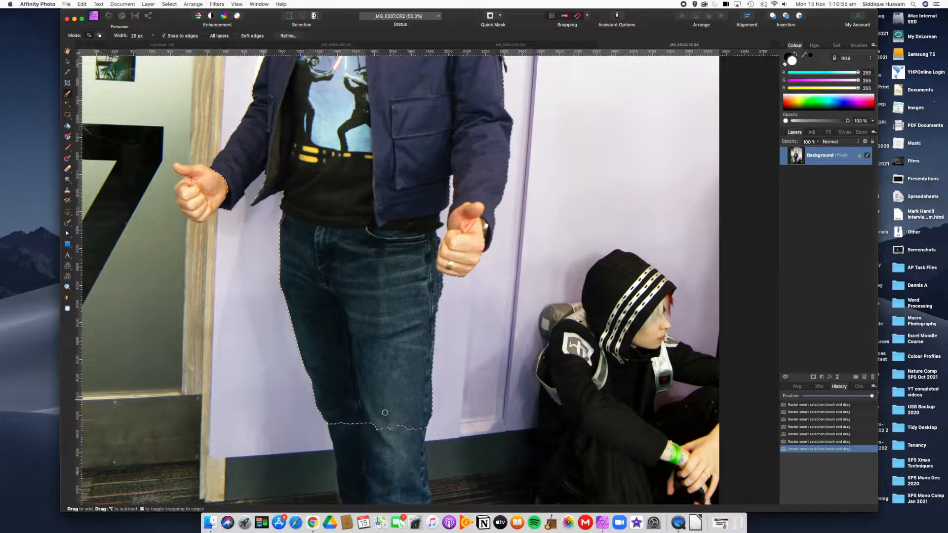
left_click_drag(237, 175, 193, 195)
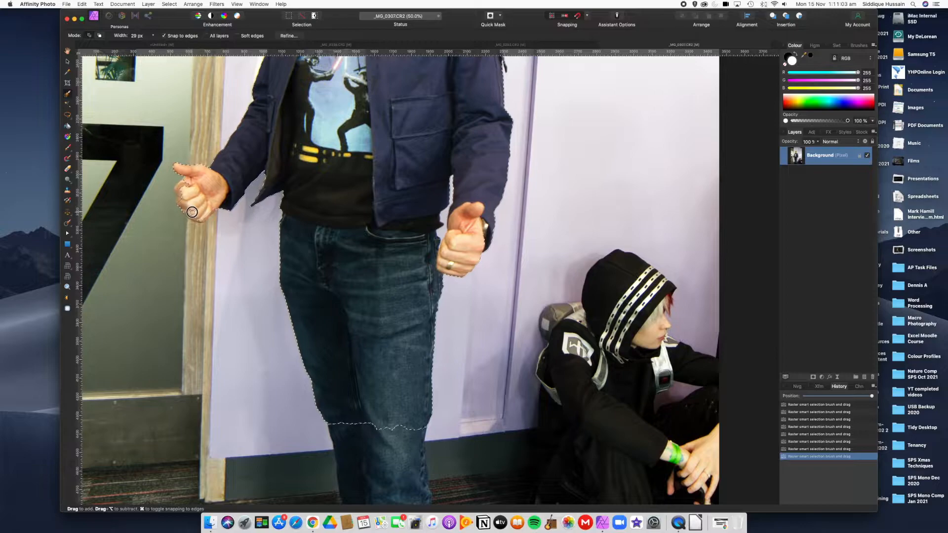
left_click_drag(185, 205, 183, 192)
left_click(183, 192)
scroll(181, 191, "up", 5)
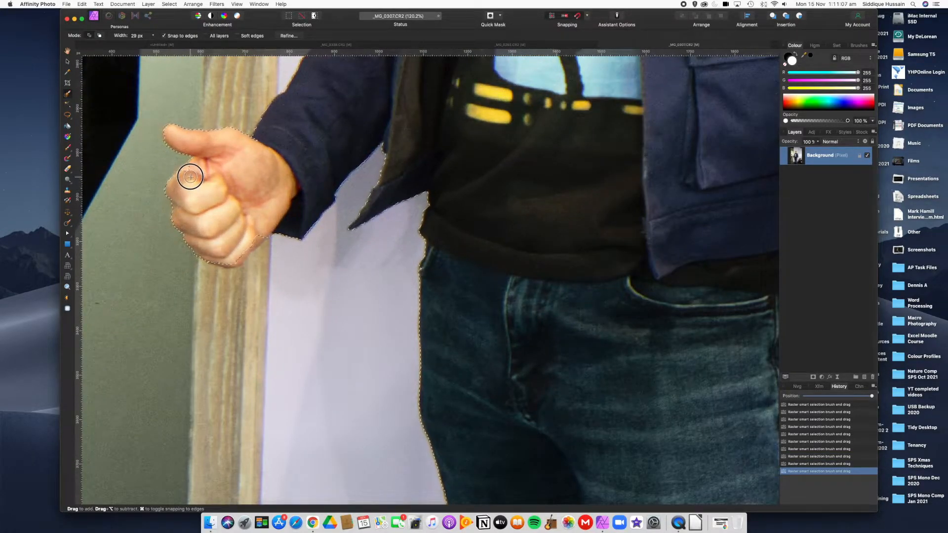
left_click(189, 172)
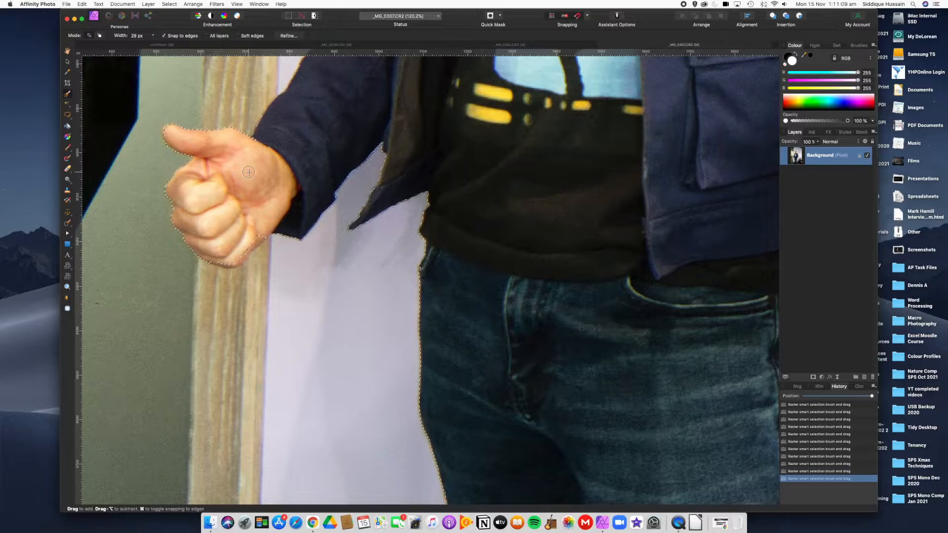
left_click(254, 145)
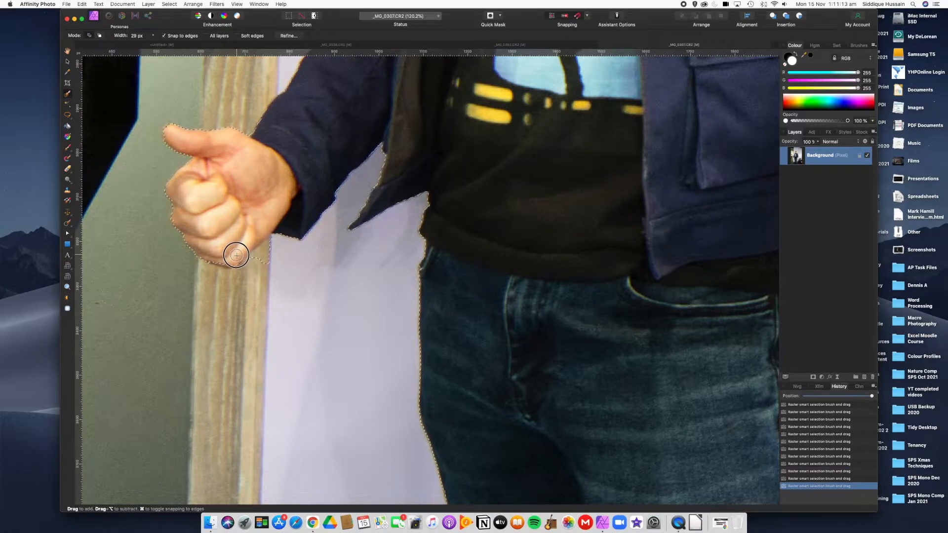
left_click_drag(227, 260, 246, 260)
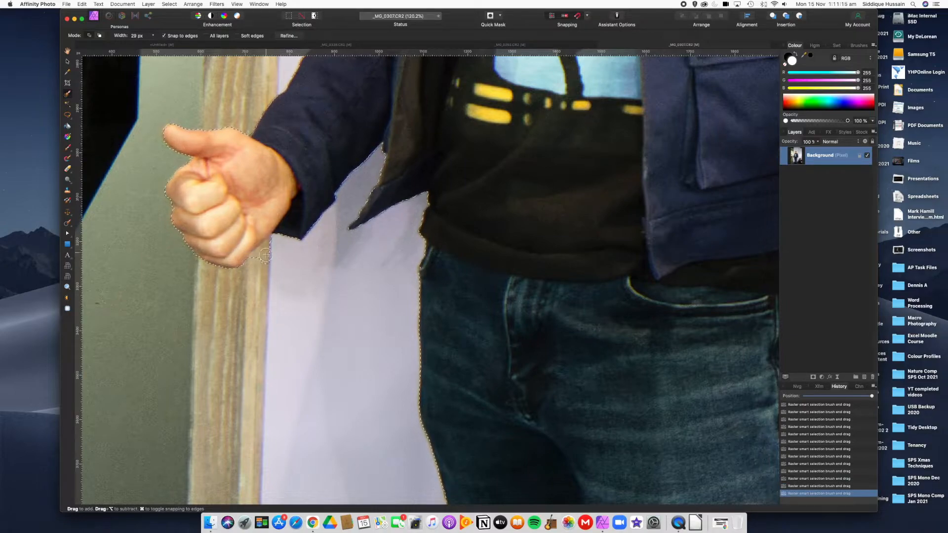
- Subtract the excess background below the hand without the watch from the selection, and fit the whole photo in view
left_click(100, 36)
scroll(271, 265, "up", 5)
left_click_drag(259, 274, 272, 234)
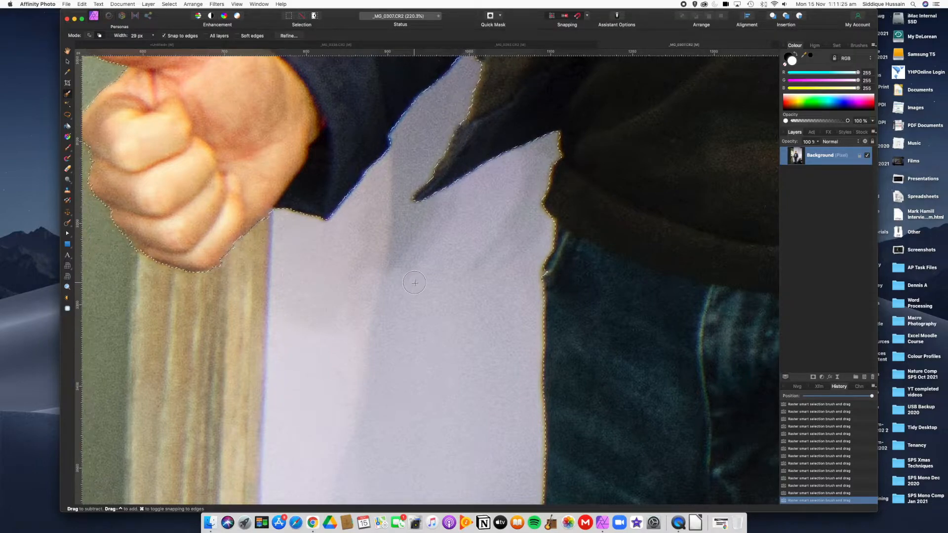
scroll(415, 283, "down", 8)
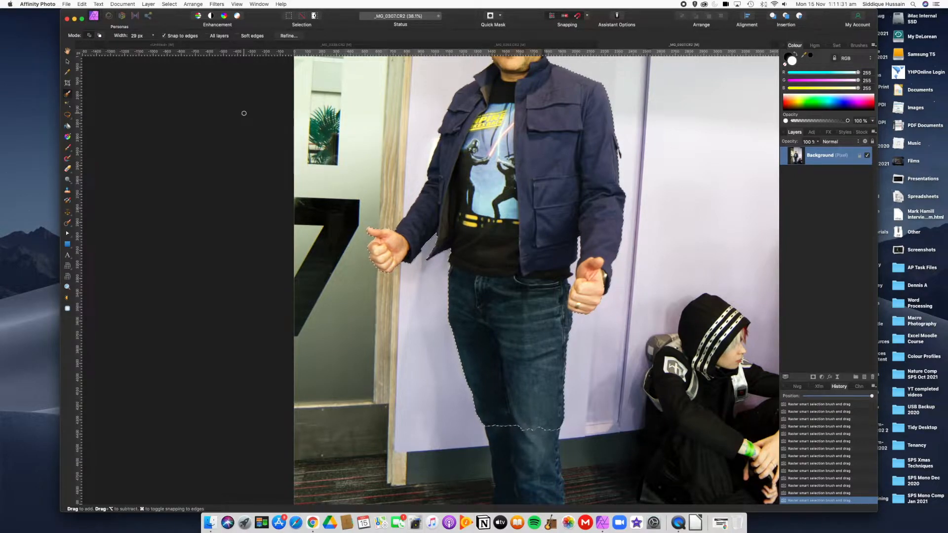
key("super+0")
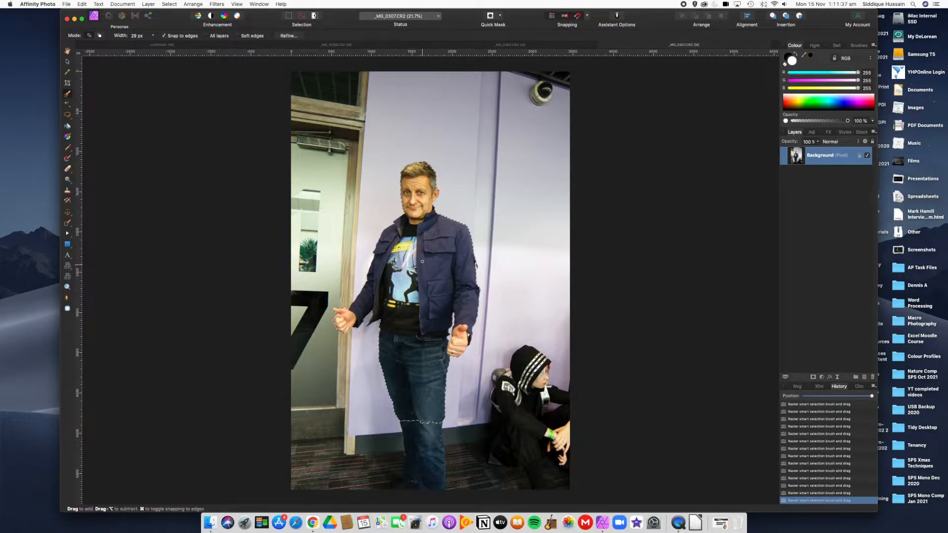
- Open Refine Selection for the man's selection and move its dialog clear of him
scroll(423, 263, "up", 3)
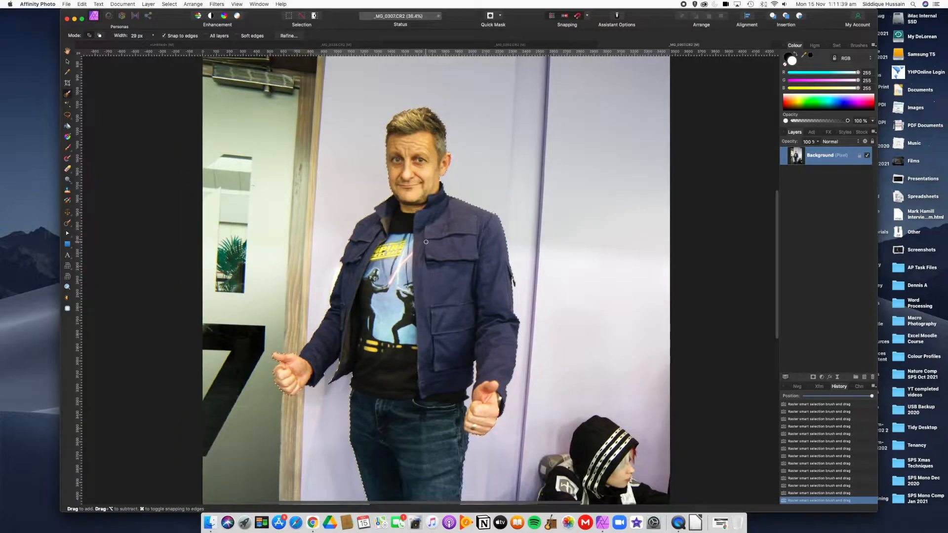
scroll(427, 242, "down", 2)
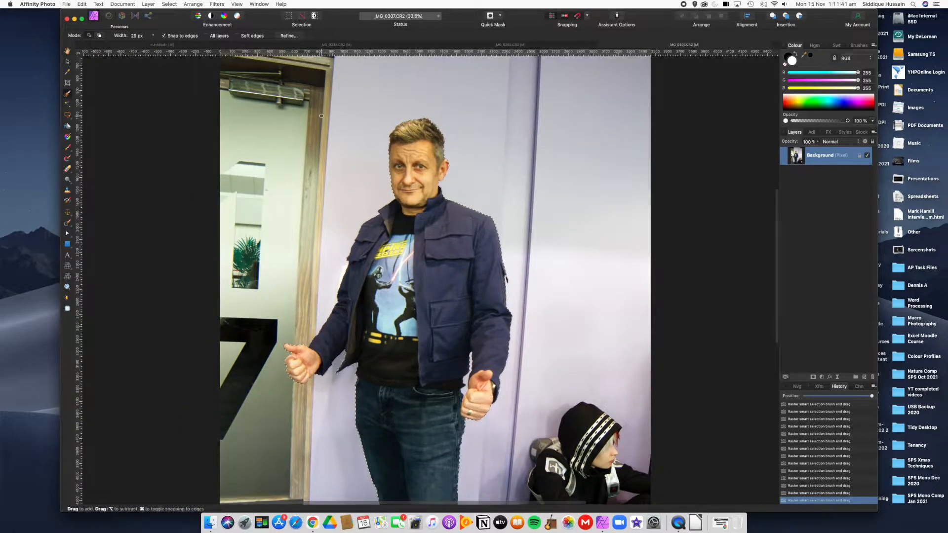
left_click(288, 36)
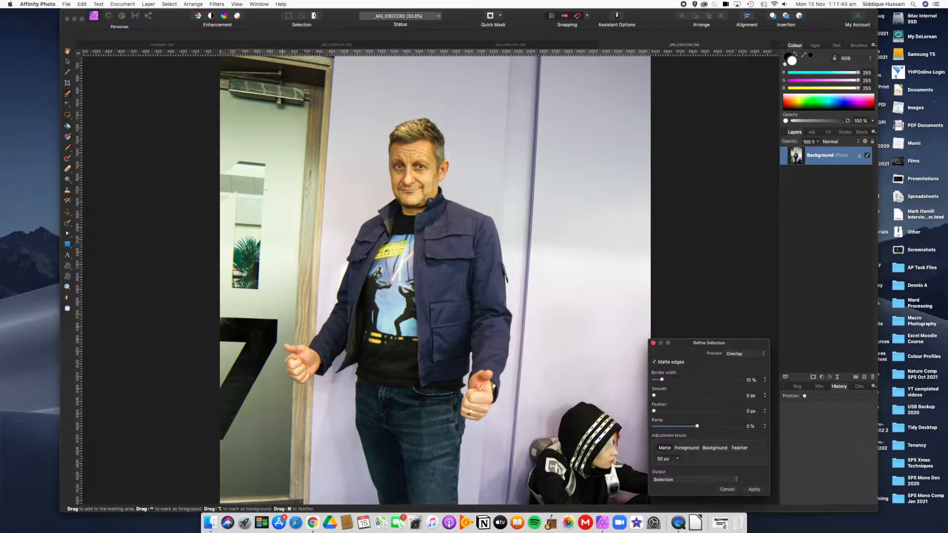
left_click_drag(687, 345, 646, 151)
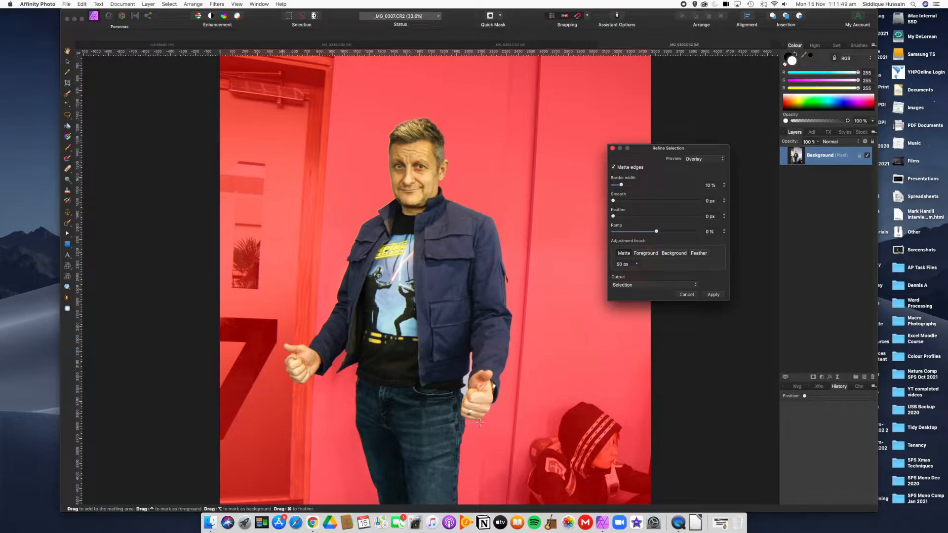
- Refine the edge around the loose tab on the jacket sleeve with a 45 px Matte adjustment brush
scroll(506, 301, "up", 12)
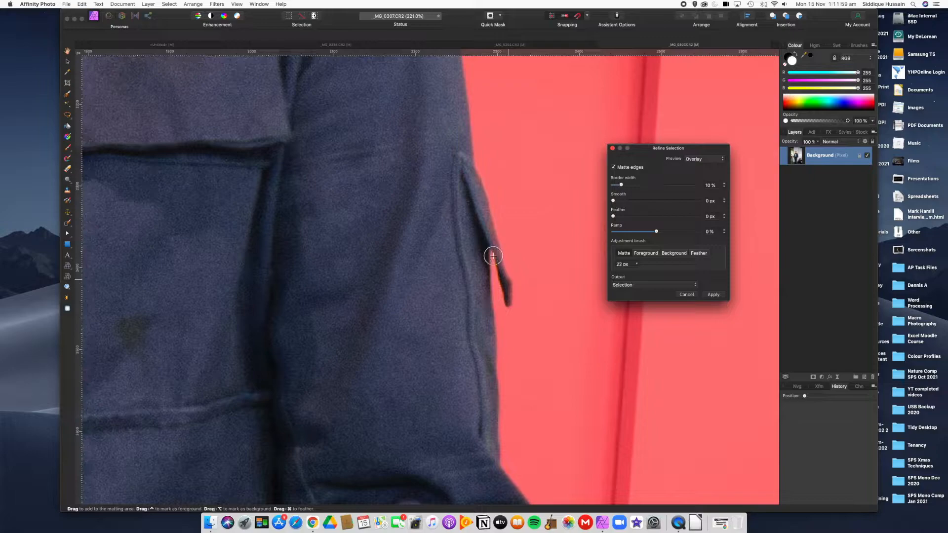
key("bracketright")
key("bracketright")
key("bracketright")
mouse_move(474, 198)
left_mouse_down()
mouse_move(502, 258)
mouse_move(515, 321)
mouse_move(486, 261)
mouse_move(470, 345)
left_mouse_up()
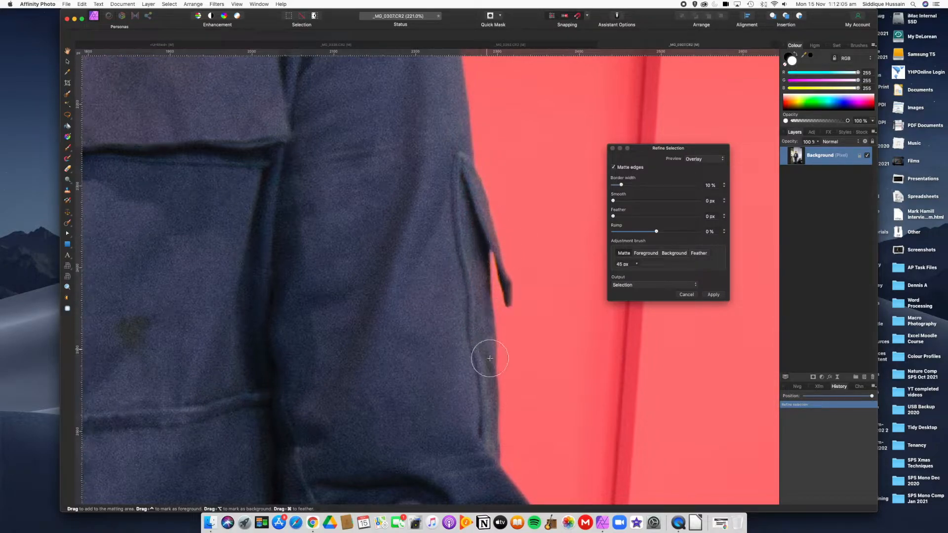
- Mark the wall showing between the man's waist and the hand wearing the watch as background, using a 12 px brush for its edges
key("space")
left_click_drag(468, 465, 421, 223)
left_click_drag(440, 372, 510, 181)
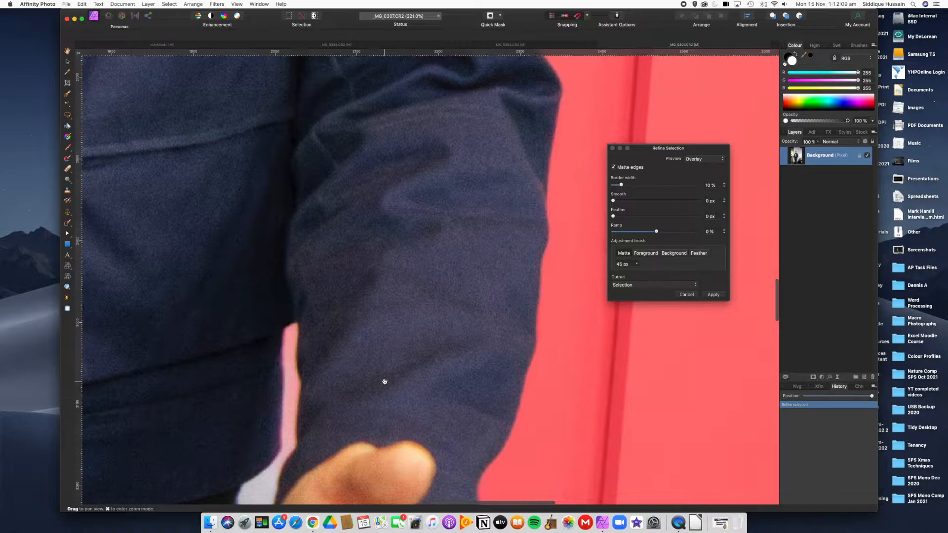
left_click_drag(385, 382, 482, 246)
left_click_drag(432, 348, 423, 171)
mouse_move(391, 321)
left_mouse_down()
mouse_move(461, 345)
mouse_move(462, 402)
left_mouse_up()
mouse_move(439, 317)
left_mouse_down()
mouse_move(445, 95)
mouse_move(444, 209)
left_mouse_up()
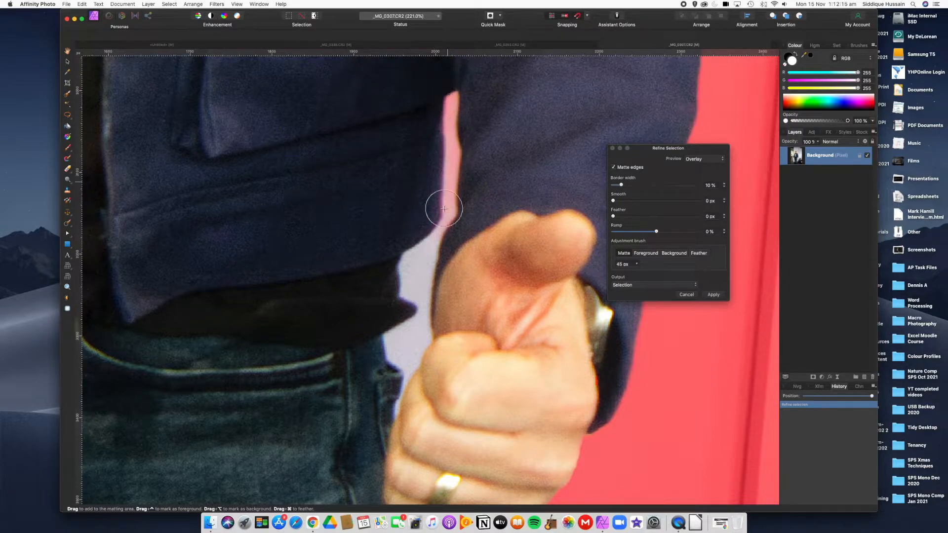
left_click(667, 254)
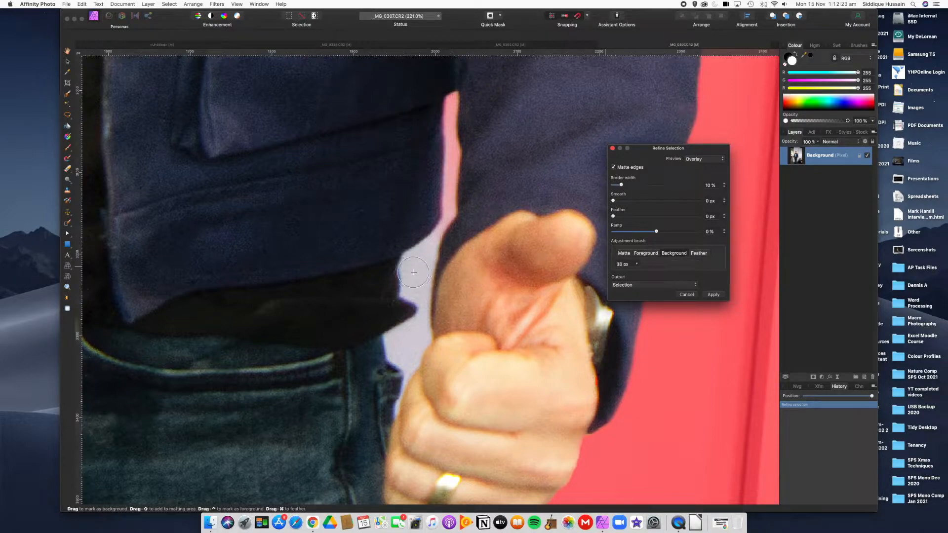
mouse_move(416, 267)
left_mouse_down()
mouse_move(413, 277)
mouse_move(440, 222)
left_mouse_up()
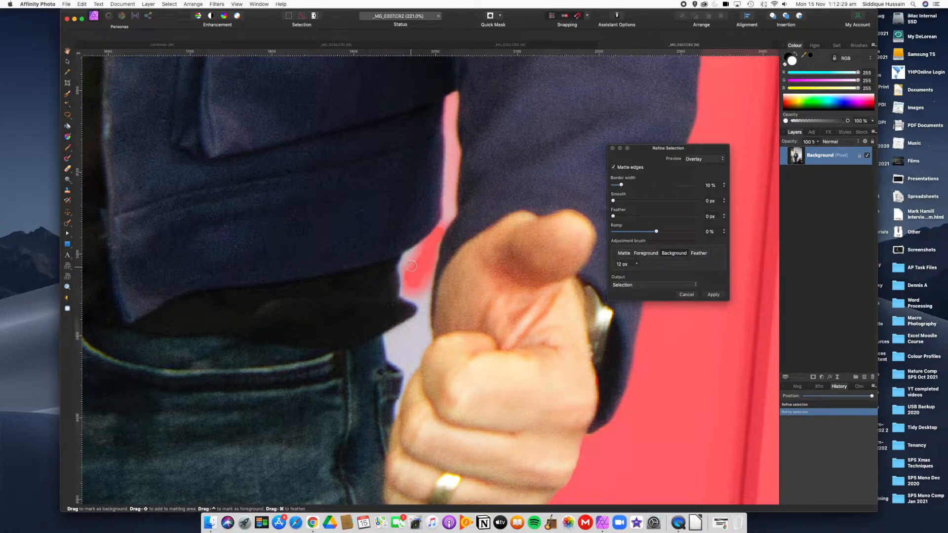
mouse_move(408, 260)
left_mouse_down()
mouse_move(424, 273)
mouse_move(423, 295)
mouse_move(415, 326)
mouse_move(395, 346)
mouse_move(407, 354)
mouse_move(429, 331)
mouse_move(403, 348)
left_mouse_up()
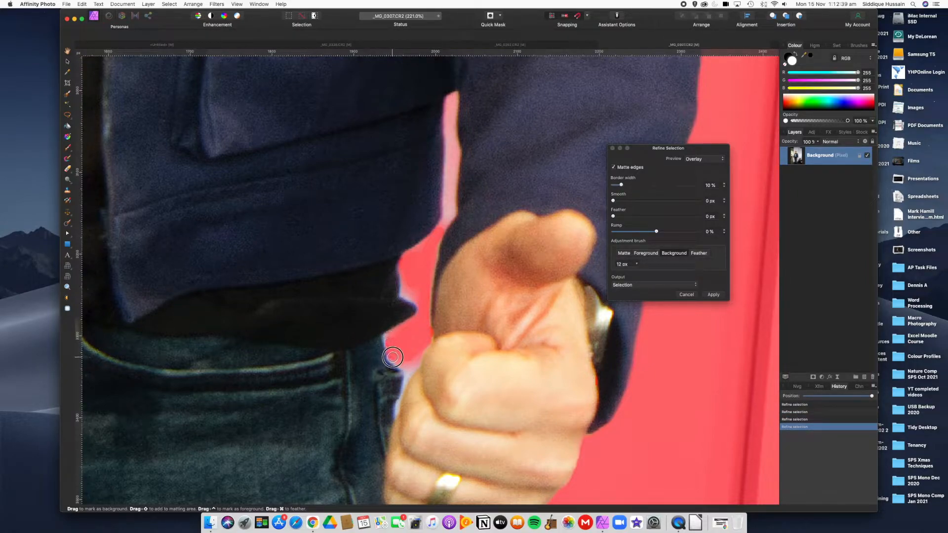
left_click(410, 369)
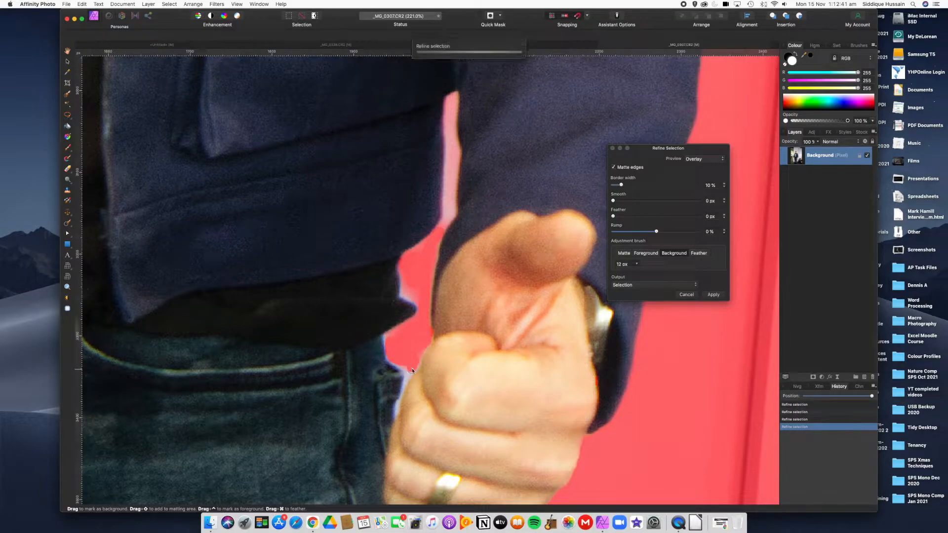
- Mark the narrow strip of wall between the jacket body and the sleeve as background, finishing with a 5 px brush
mouse_move(418, 294)
left_mouse_down()
mouse_move(407, 290)
mouse_move(409, 277)
mouse_move(418, 290)
mouse_move(404, 264)
mouse_move(424, 246)
mouse_move(434, 171)
left_mouse_up()
mouse_move(452, 111)
left_mouse_down()
mouse_move(449, 202)
mouse_move(436, 238)
left_mouse_up()
scroll(459, 91, "up", 5)
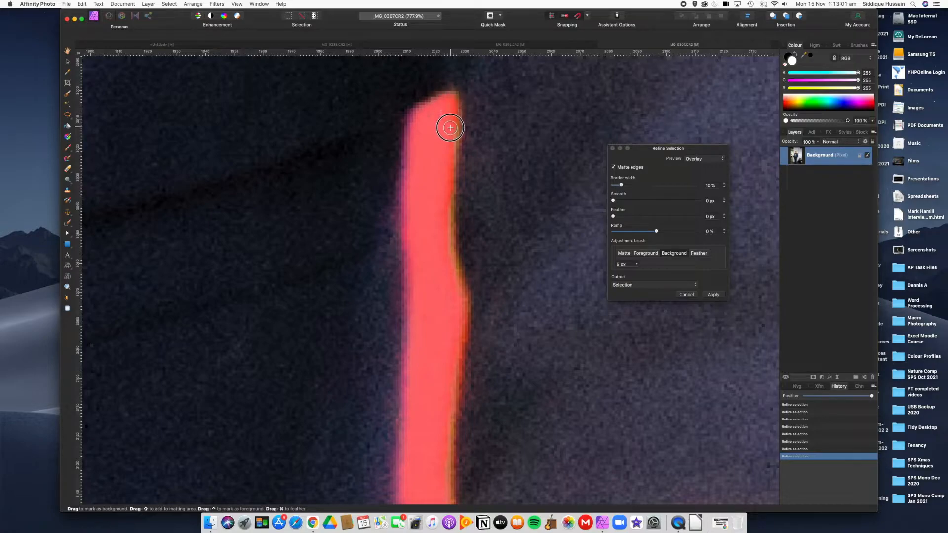
mouse_move(438, 227)
left_mouse_down()
mouse_move(444, 205)
mouse_move(458, 305)
mouse_move(443, 499)
left_mouse_up()
scroll(461, 304, "down", 2)
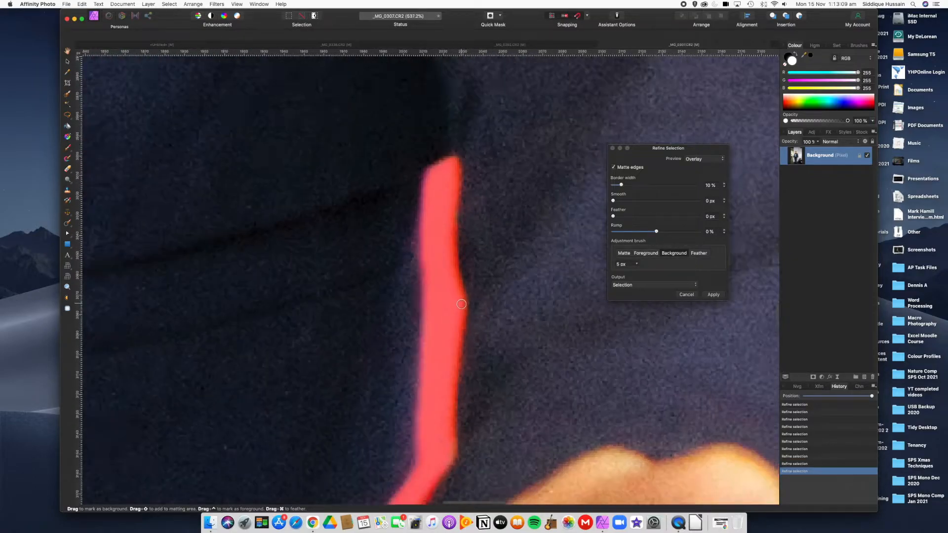
- Clean up the gap's edge beside the base of the thumb with the 5 px Background brush
scroll(461, 304, "down", 5)
scroll(440, 452, "down", 2)
scroll(440, 451, "up", 5)
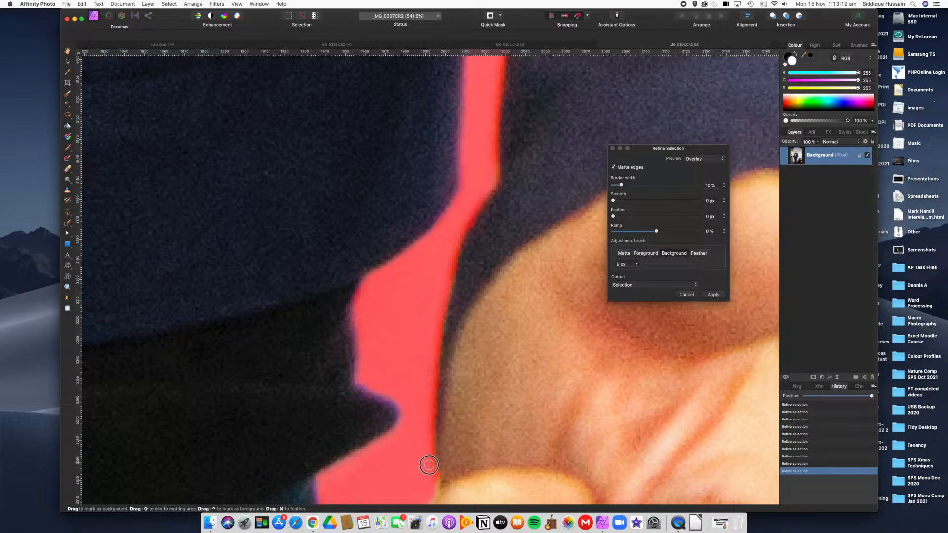
left_click_drag(429, 479, 431, 475)
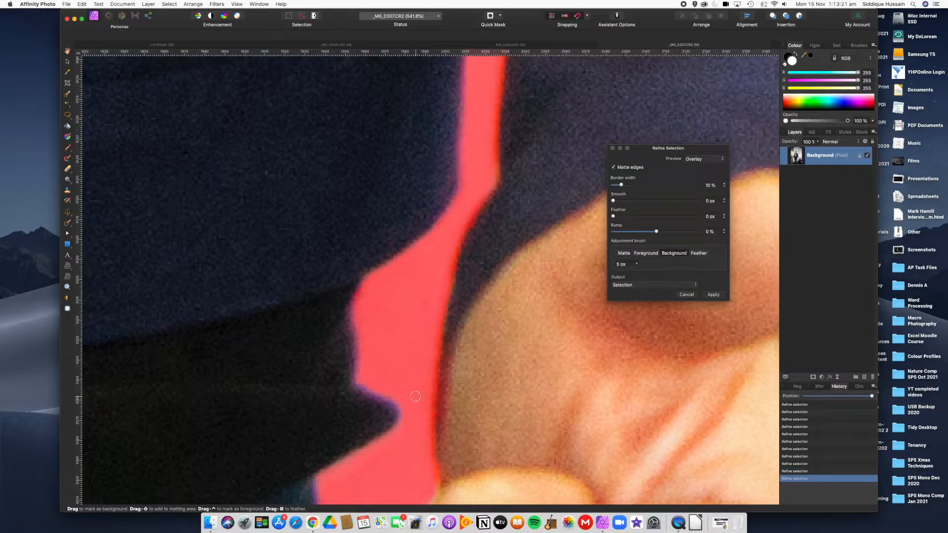
- Mark the tapering end of the gap between the jeans pocket and the fingers as background with a 2 px brush
left_click_drag(406, 402, 467, 180)
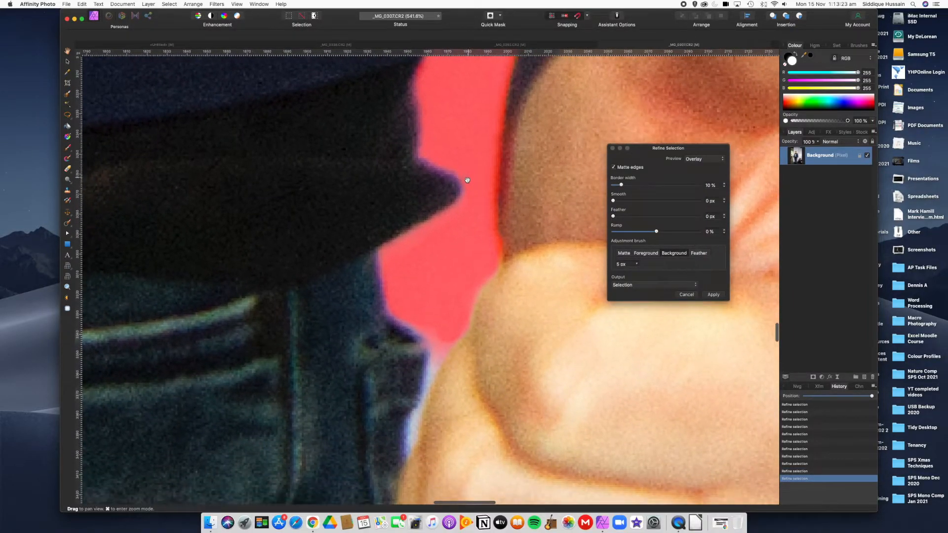
left_click_drag(466, 261, 469, 150)
scroll(469, 150, "up", 5)
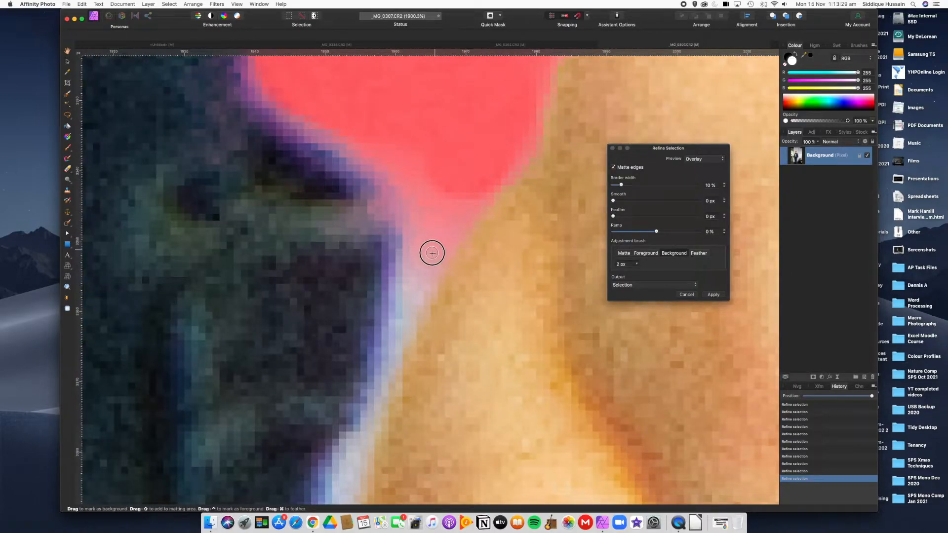
left_click_drag(444, 212, 448, 193)
left_click_drag(419, 269, 408, 322)
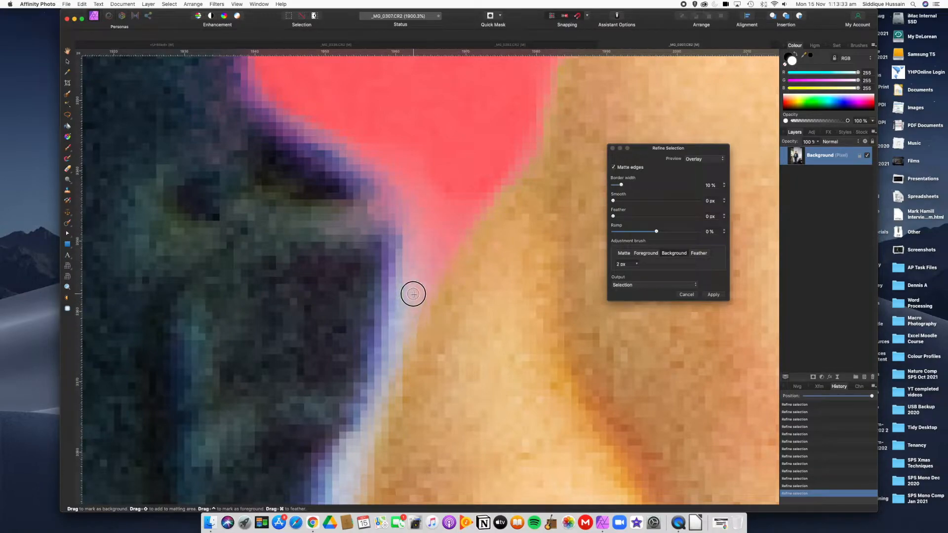
left_click(408, 330)
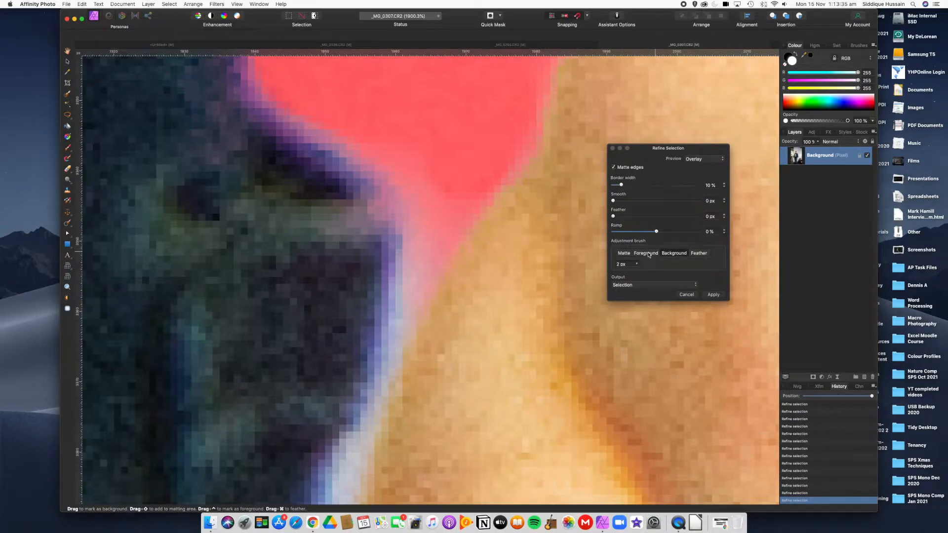
left_click(649, 255)
left_click(674, 254)
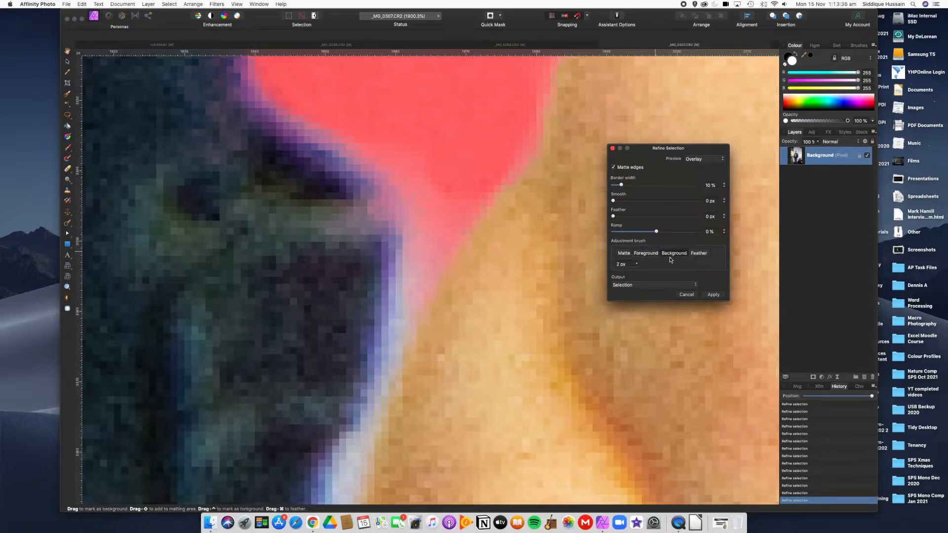
left_click(345, 485)
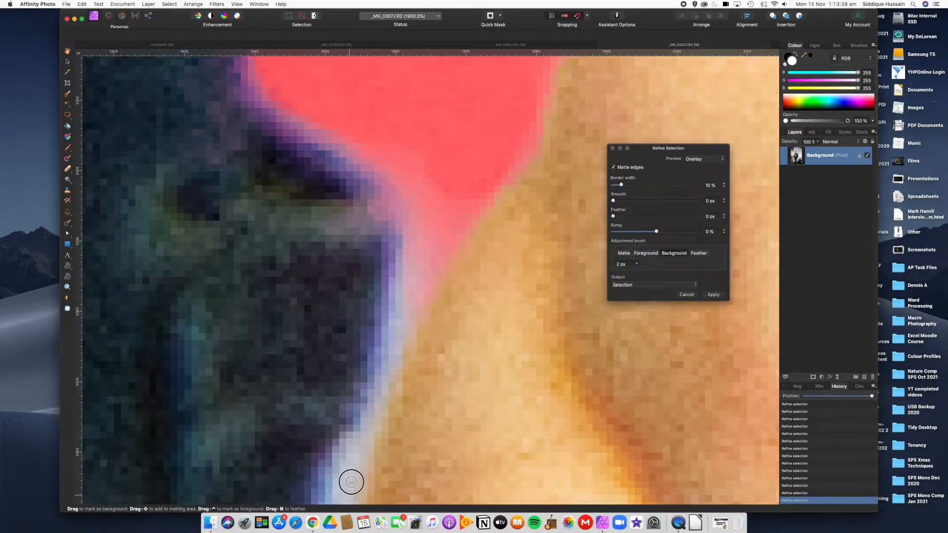
- Examine the refined overlay around both hands and the whole figure for remaining background
scroll(352, 481, "down", 5)
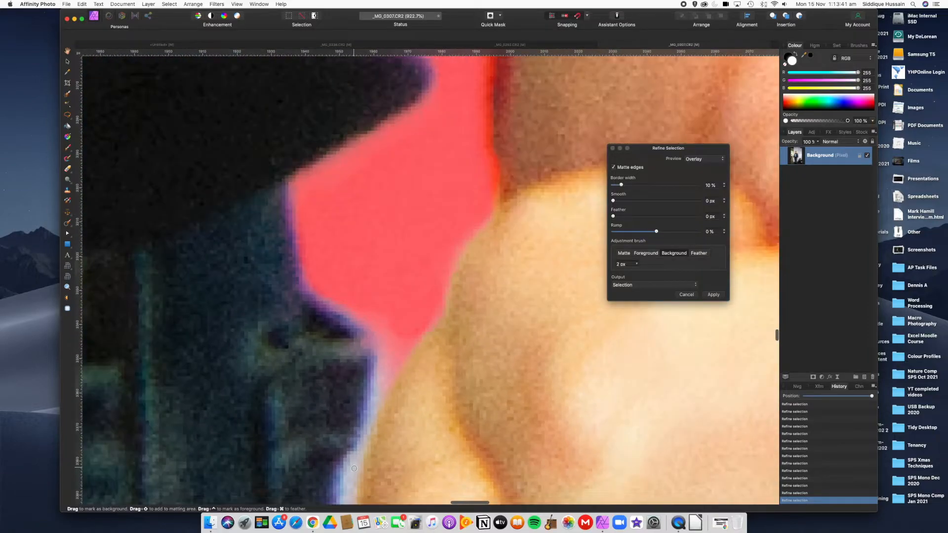
scroll(359, 470, "down", 4)
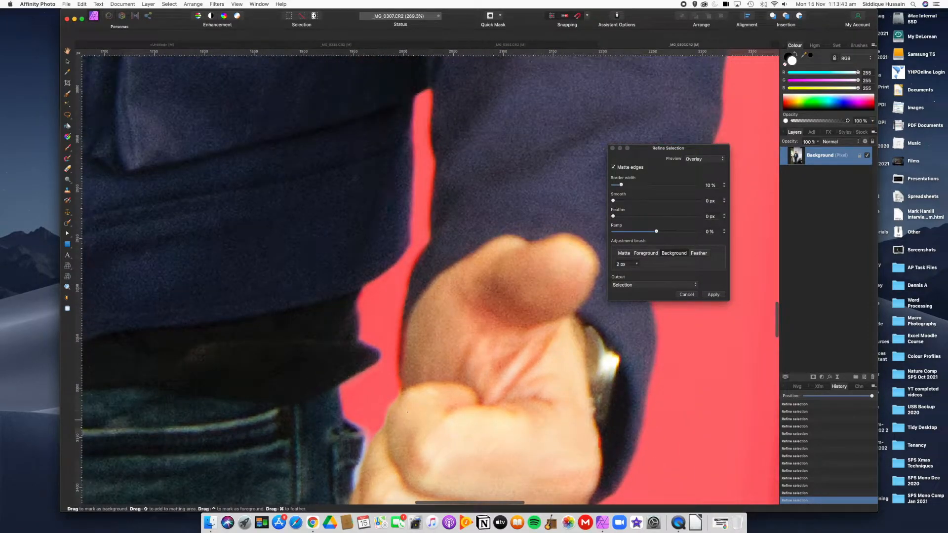
scroll(407, 412, "down", 4)
scroll(397, 397, "down", 5)
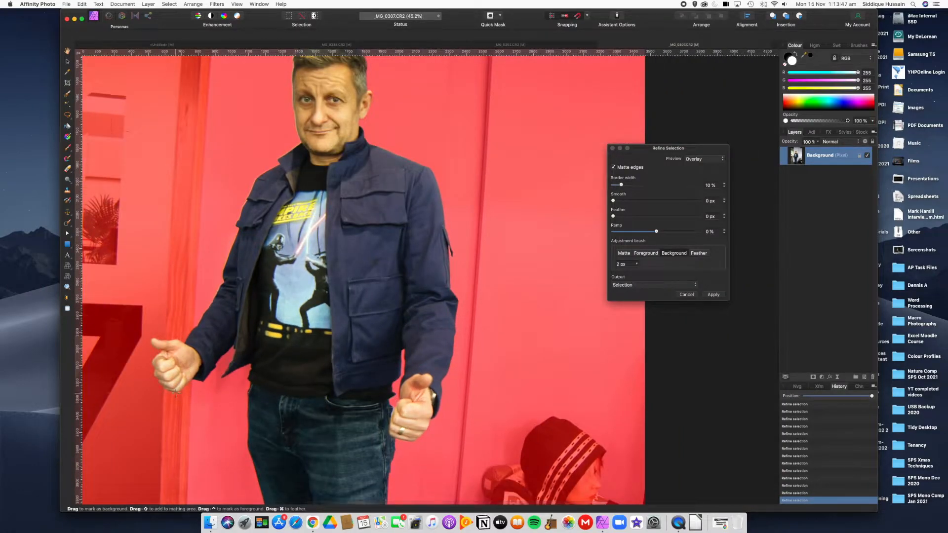
scroll(163, 390, "up", 9)
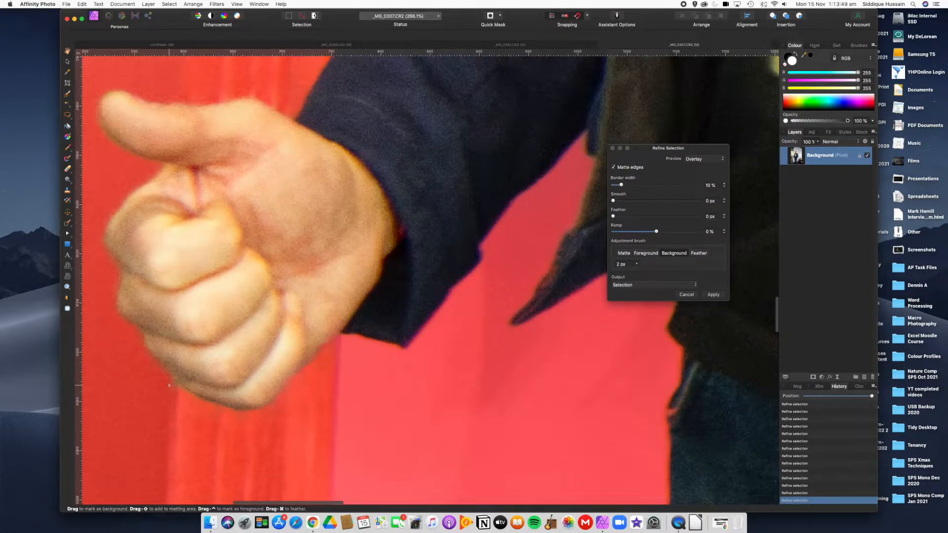
scroll(169, 385, "down", 8)
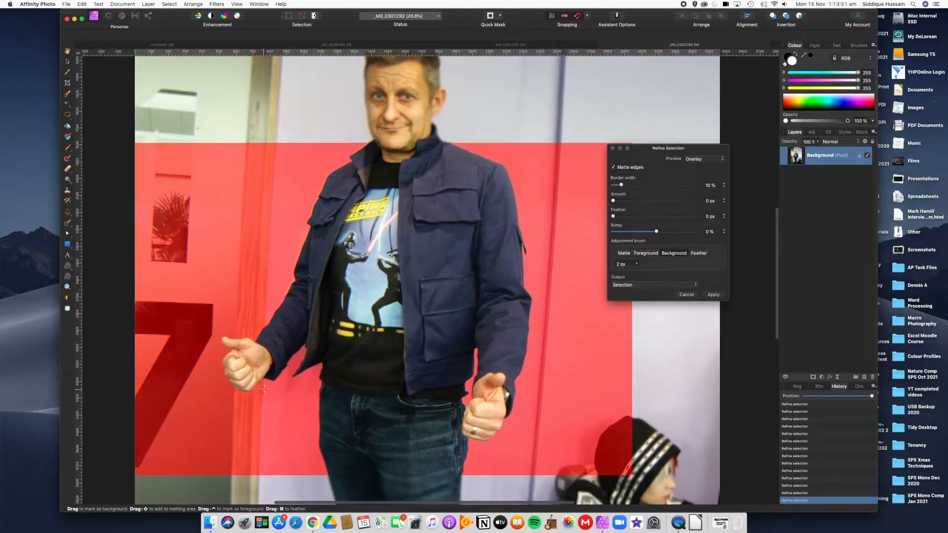
scroll(264, 389, "down", 2)
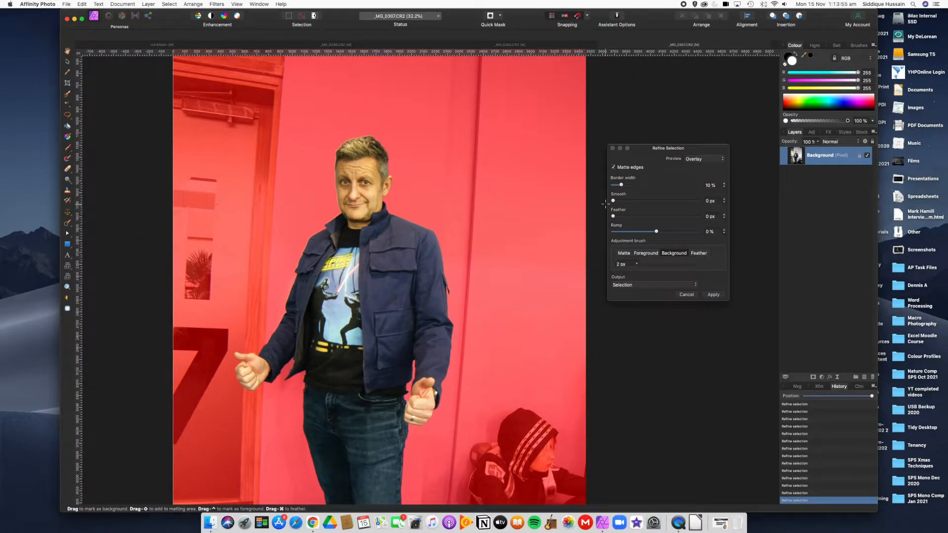
- Set the refinement output to New layer and apply it to cut out the man
left_click_drag(644, 151, 644, 126)
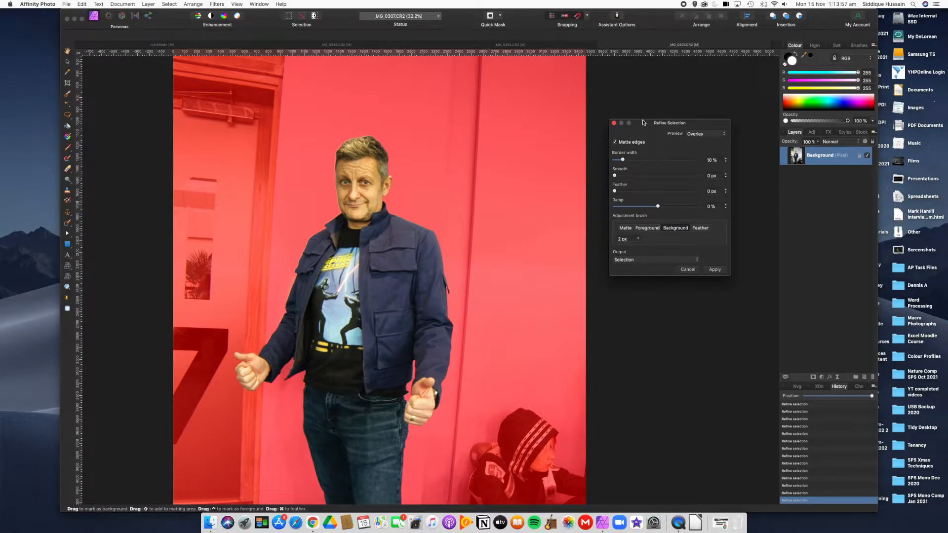
left_click(670, 263)
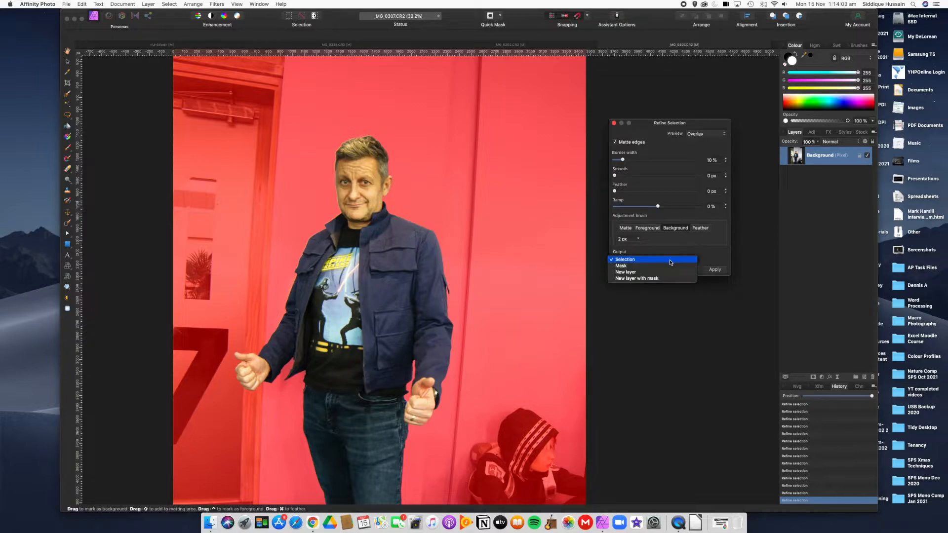
left_click(631, 273)
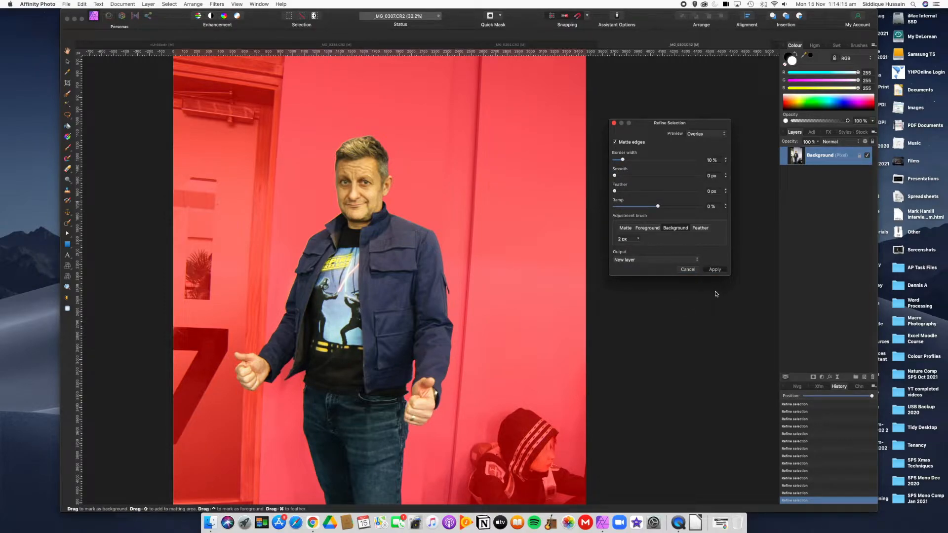
left_click(715, 268)
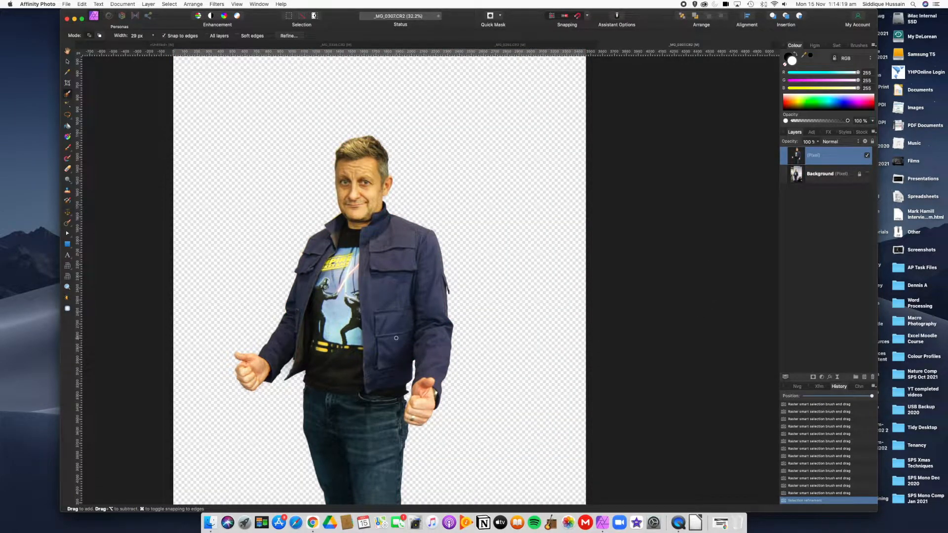
- Erase the smudgy background residue under the thumbs-up fist beside the open jacket with the 19.7 px Erase Brush
scroll(237, 414, "up", 10)
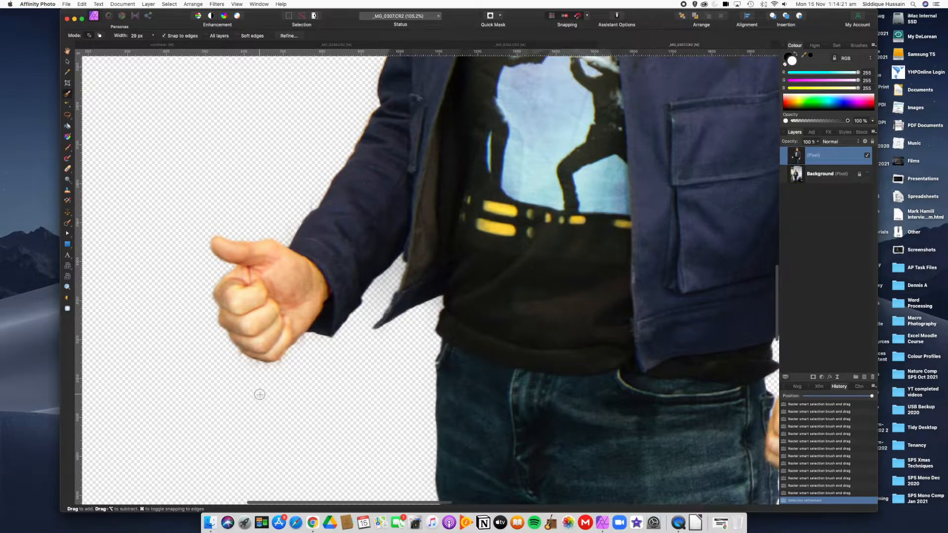
scroll(288, 368, "up", 4)
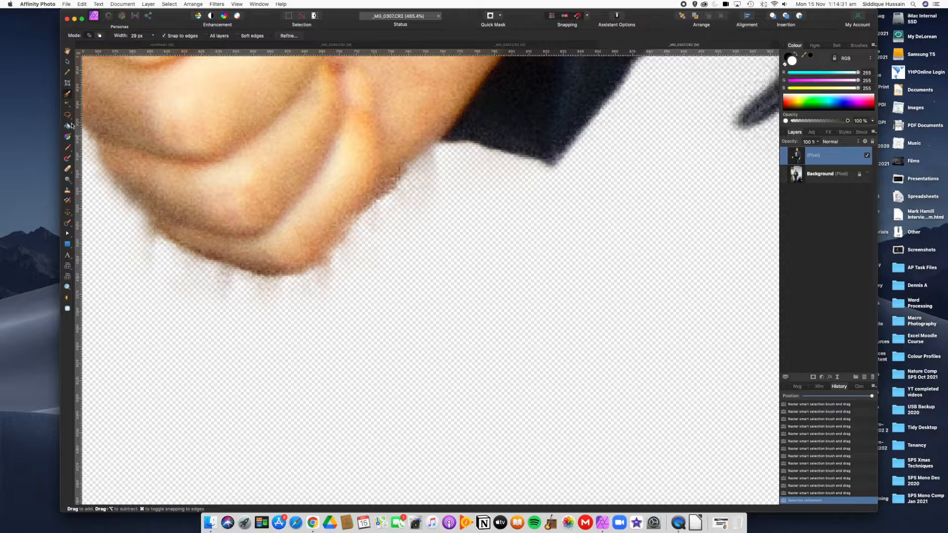
left_click(68, 171)
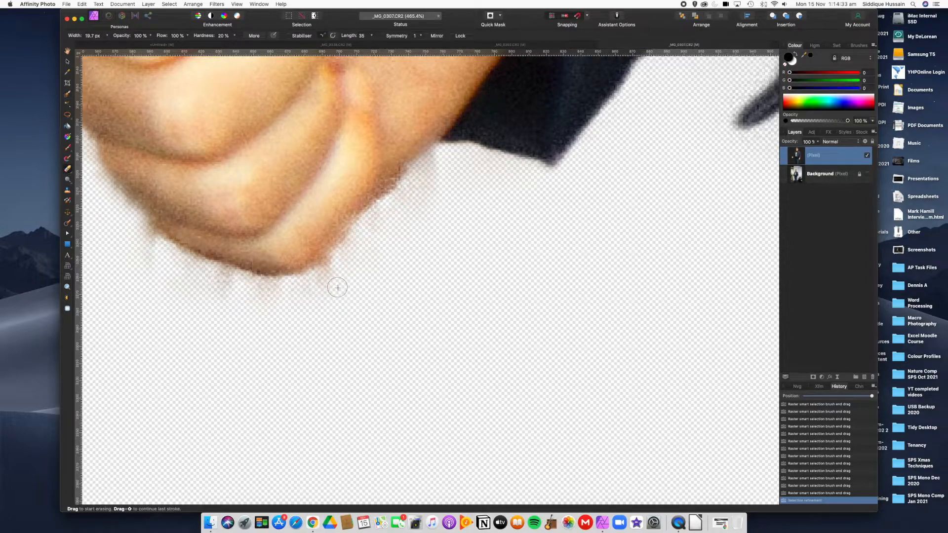
mouse_move(327, 290)
left_mouse_down()
mouse_move(435, 162)
mouse_move(375, 220)
mouse_move(432, 184)
mouse_move(451, 249)
left_mouse_up()
mouse_move(360, 240)
left_mouse_down()
mouse_move(321, 273)
mouse_move(319, 289)
mouse_move(254, 291)
mouse_move(285, 290)
mouse_move(226, 275)
mouse_move(243, 277)
mouse_move(220, 298)
mouse_move(174, 269)
mouse_move(131, 220)
mouse_move(119, 234)
mouse_move(99, 183)
mouse_move(126, 214)
left_mouse_up()
scroll(182, 288, "down", 3)
scroll(184, 287, "down", 4)
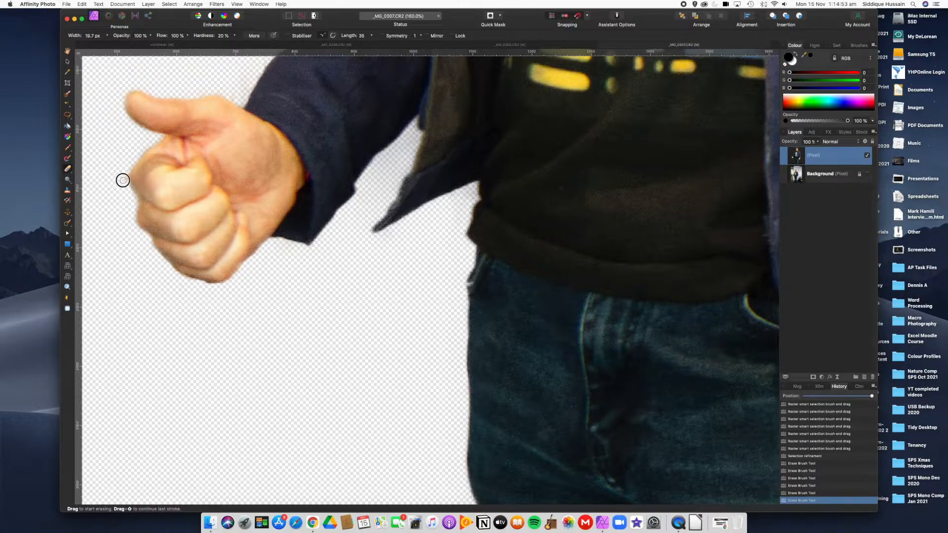
- Erase the background remnants in the narrow gap between the jeans pocket and the other hand's fingers using a smaller Erase Brush
scroll(540, 295, "down", 10)
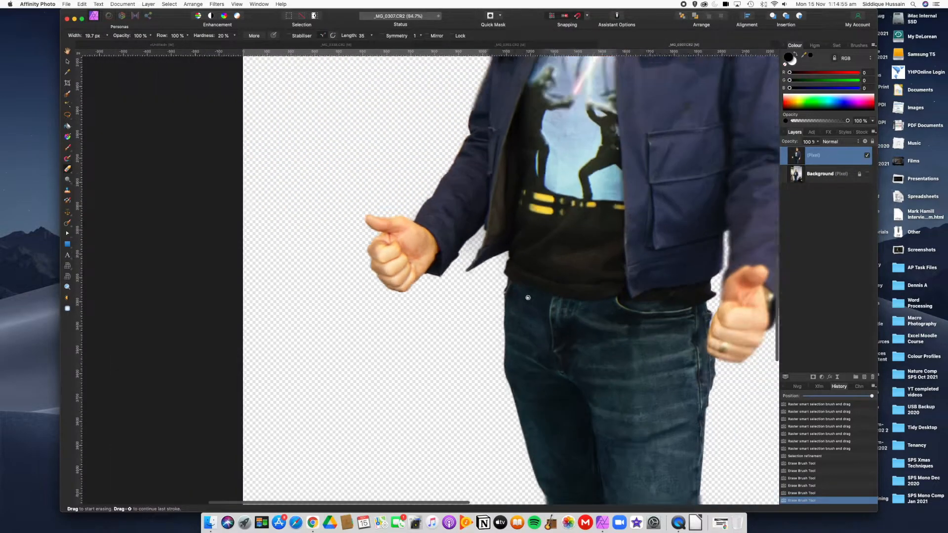
scroll(701, 397, "up", 5)
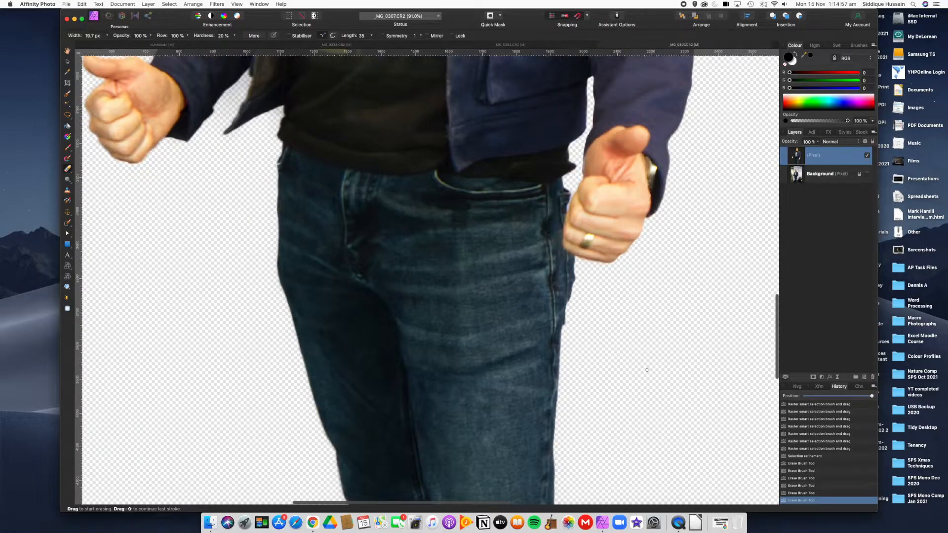
scroll(580, 206, "up", 5)
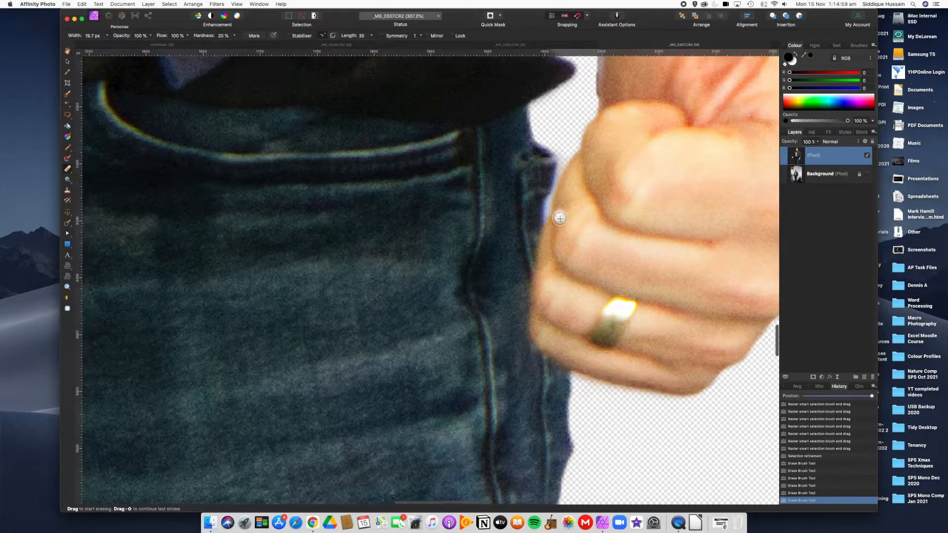
scroll(567, 249, "up", 8)
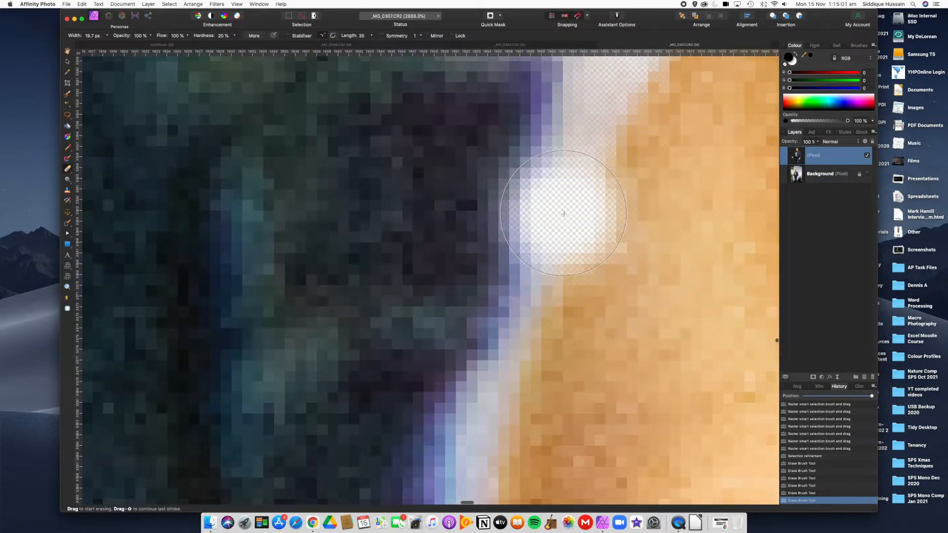
key("bracketleft")
key("bracketleft")
key("bracketleft")
key("bracketleft")
key("bracketleft")
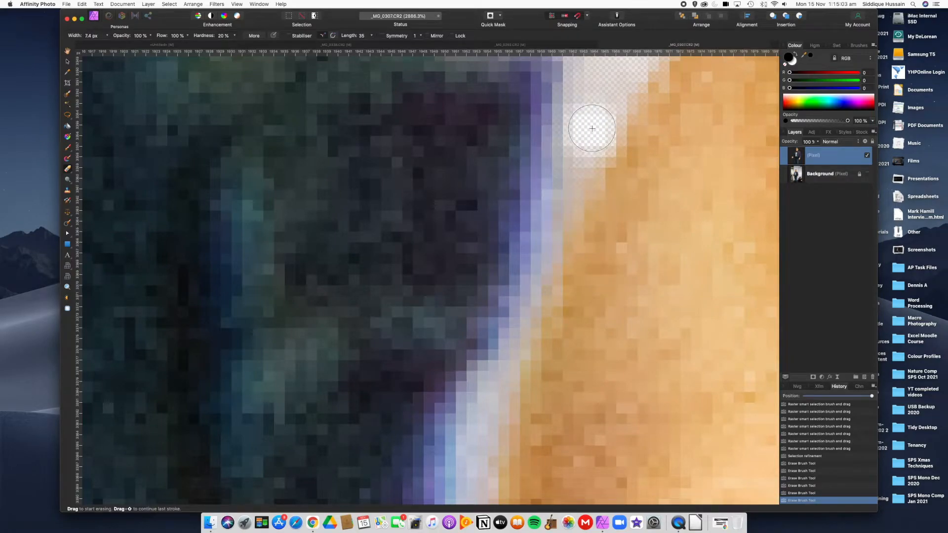
key("bracketleft")
mouse_move(618, 84)
left_mouse_down()
mouse_move(597, 112)
mouse_move(507, 351)
mouse_move(461, 440)
mouse_move(523, 226)
mouse_move(526, 270)
mouse_move(513, 314)
left_mouse_up()
- Clear the tapering lower end of the gap between pocket and fingers with a 3.9 px Erase Brush
key("bracketleft")
key("bracketleft")
key("space")
scroll(518, 315, "down", 5)
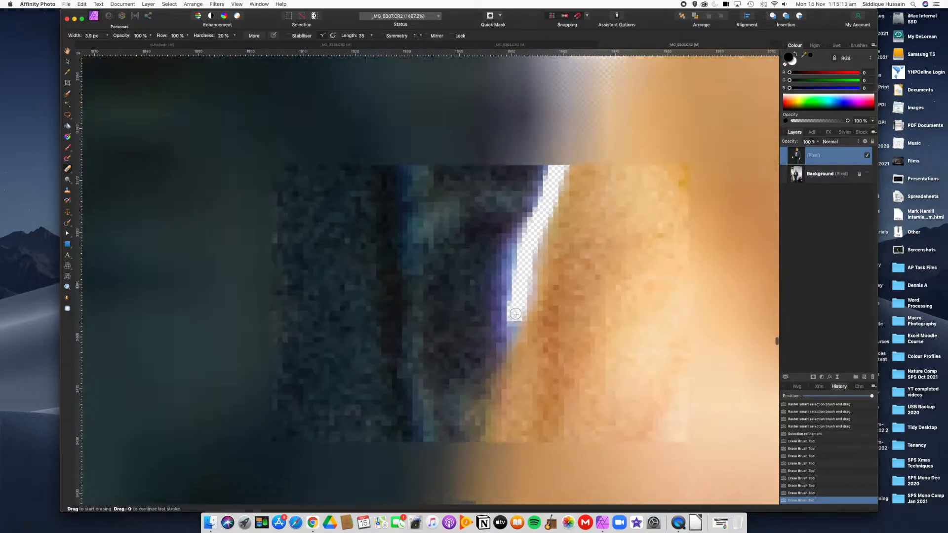
scroll(518, 315, "down", 5)
scroll(515, 316, "up", 8)
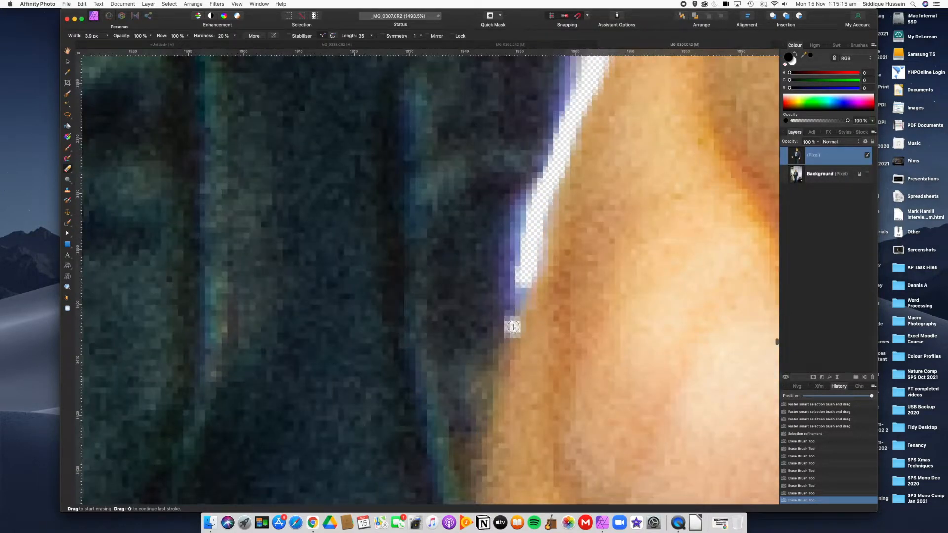
left_click_drag(522, 260, 515, 284)
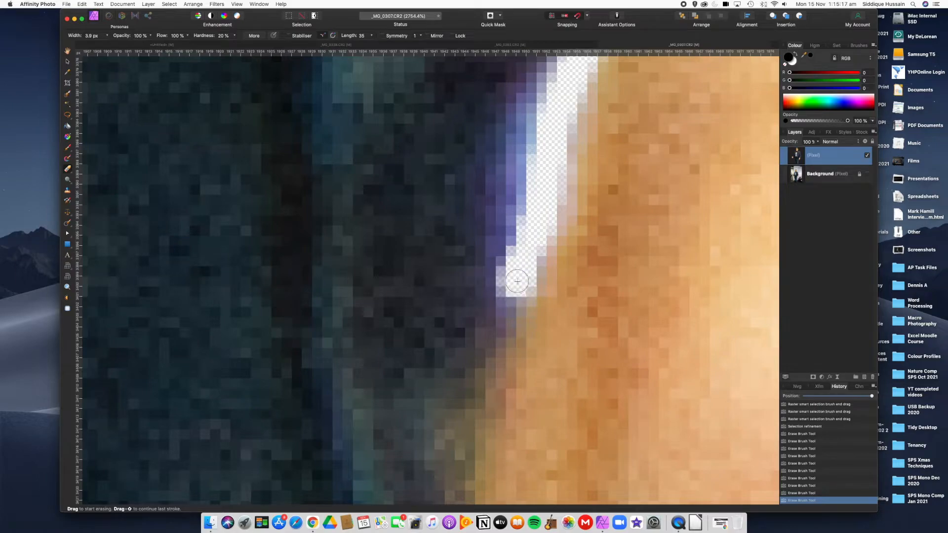
- Erase the light fringe around the jeans pocket's outer corner beside the knuckles
scroll(521, 275, "down", 3)
scroll(521, 275, "down", 4)
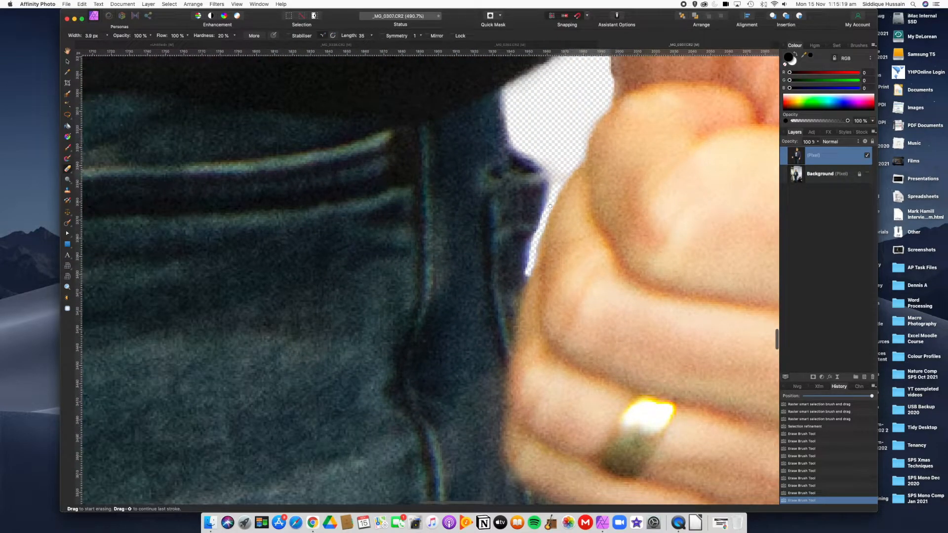
left_click_drag(555, 184, 550, 171)
scroll(560, 182, "down", 5)
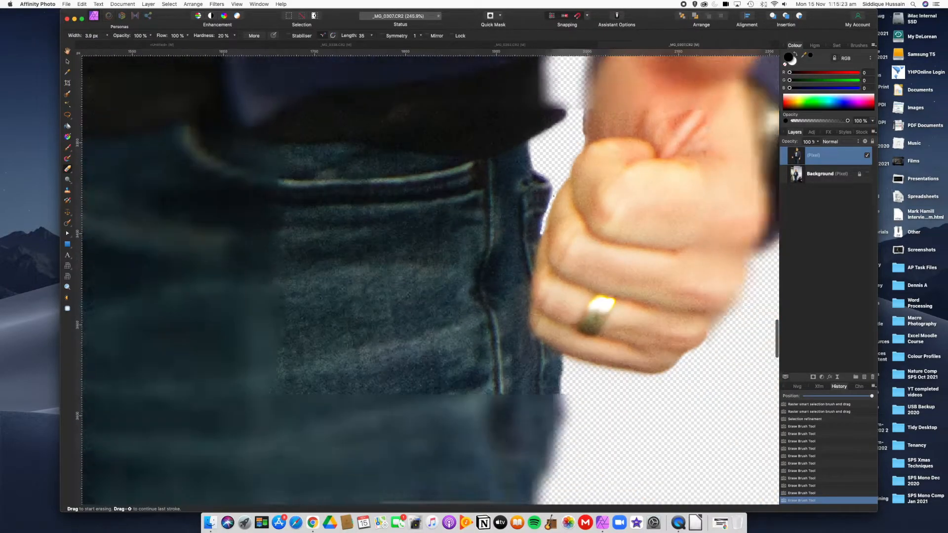
scroll(558, 204, "down", 5)
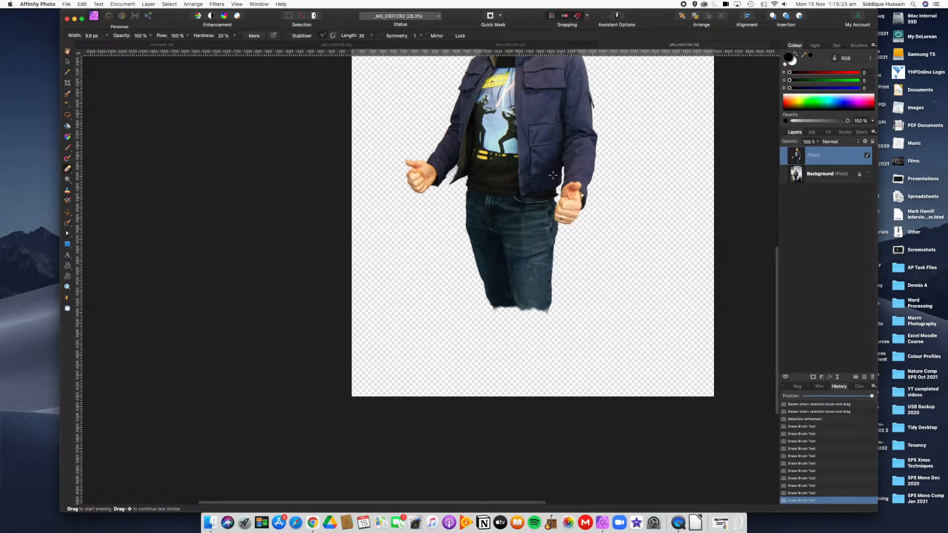
- Move the cut-out man up and toward the centre of the document
left_click_drag(541, 135, 486, 246)
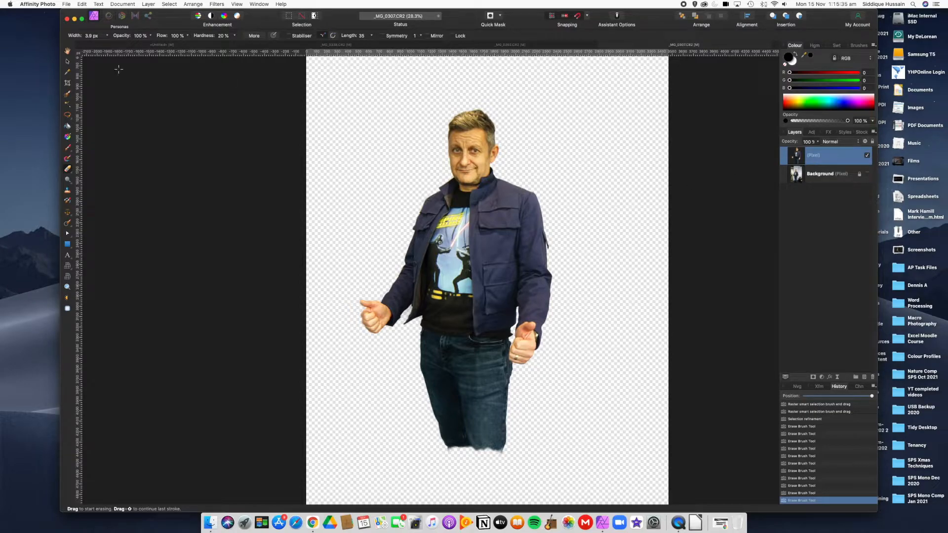
left_click(68, 62)
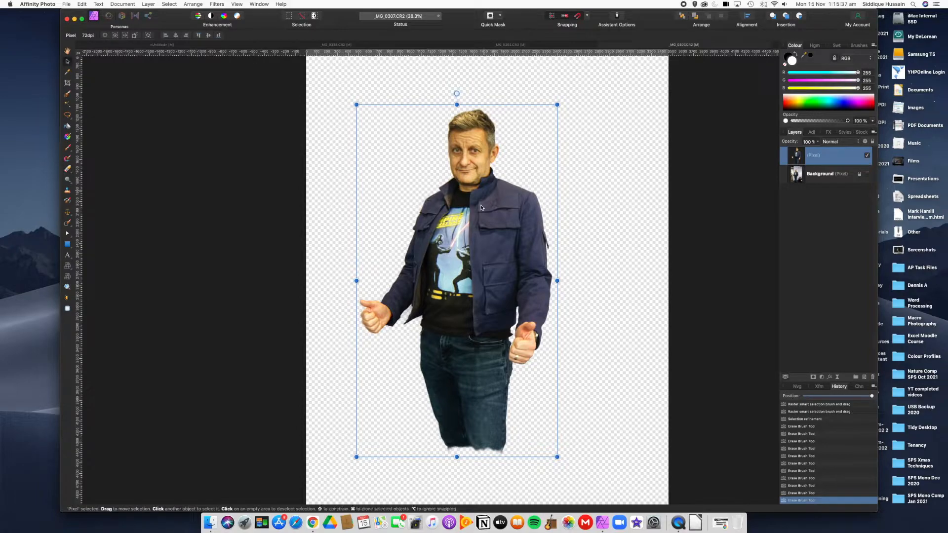
left_click_drag(466, 242, 492, 231)
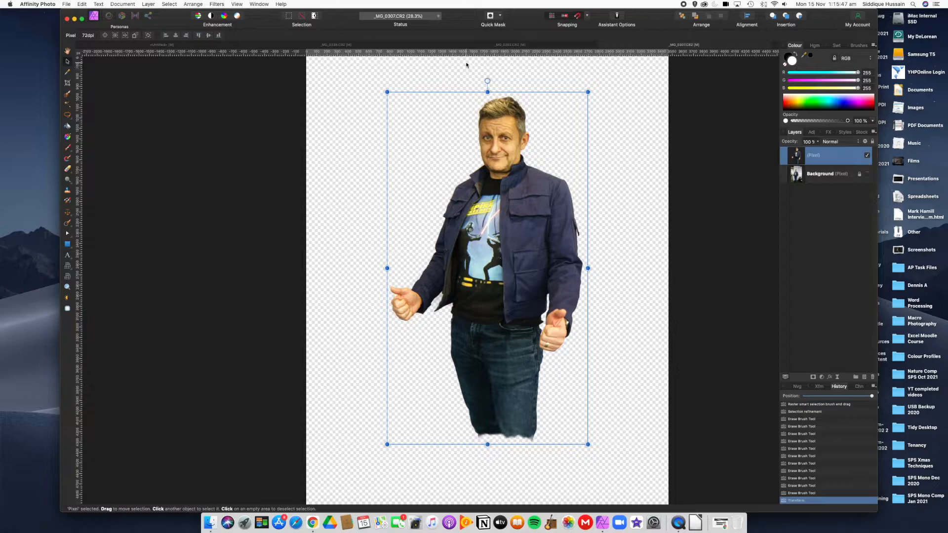
- Rewind the untitled composite document's history to the blank canvas and cover the whole canvas with a rectangle
left_click(225, 46)
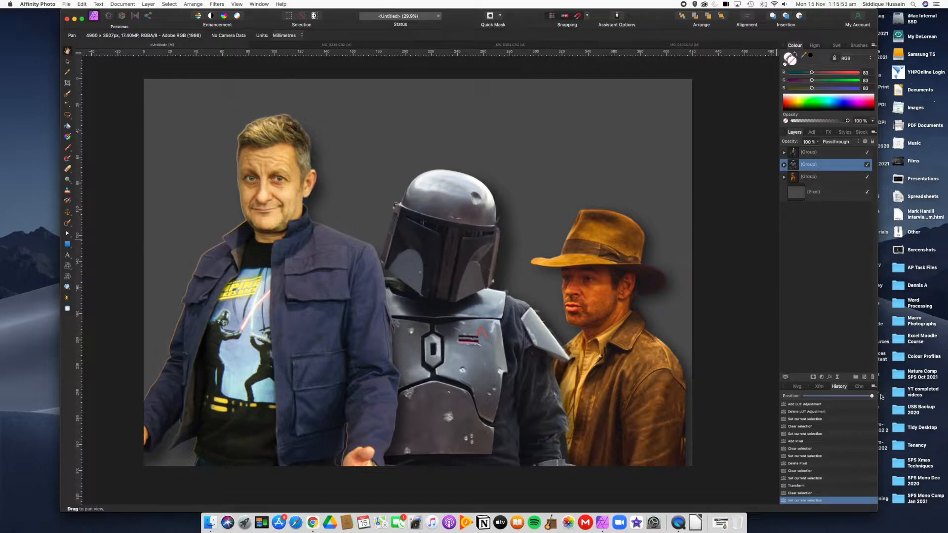
left_click_drag(872, 397, 806, 399)
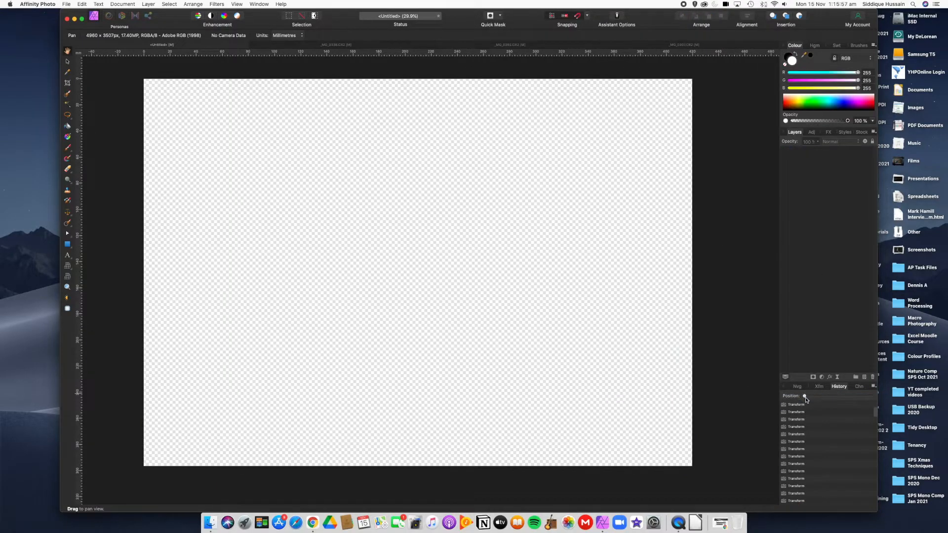
left_click(68, 244)
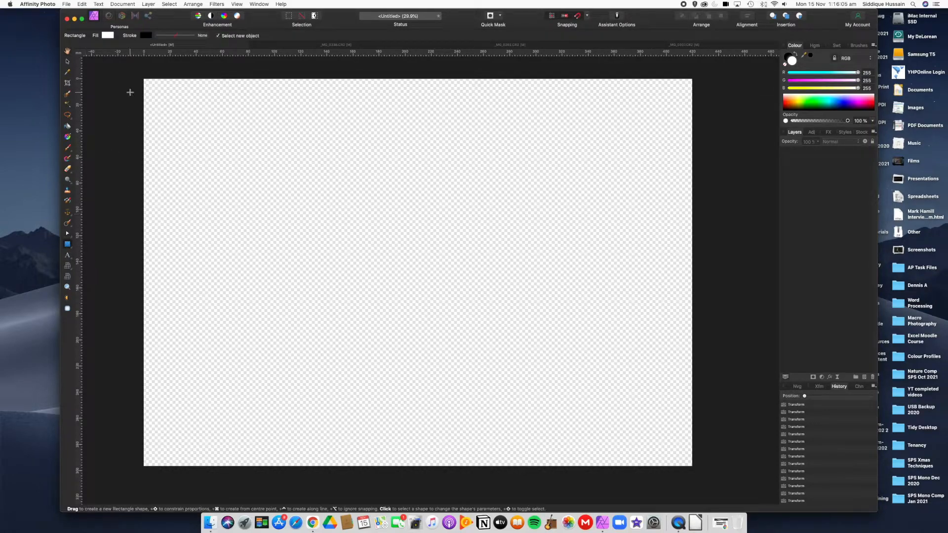
left_click_drag(137, 74, 697, 471)
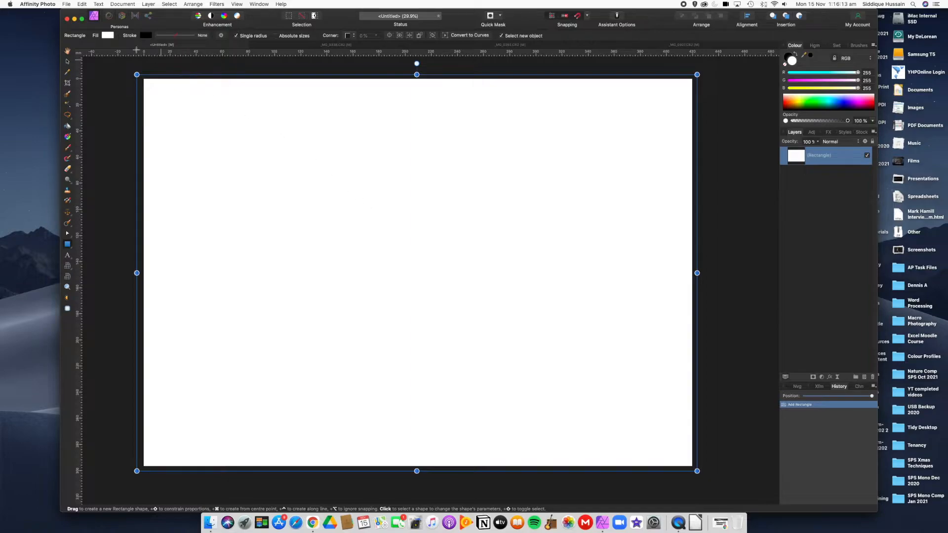
- Change the rectangle's fill to dark grey, RGB 84, 84, 84
left_click(108, 35)
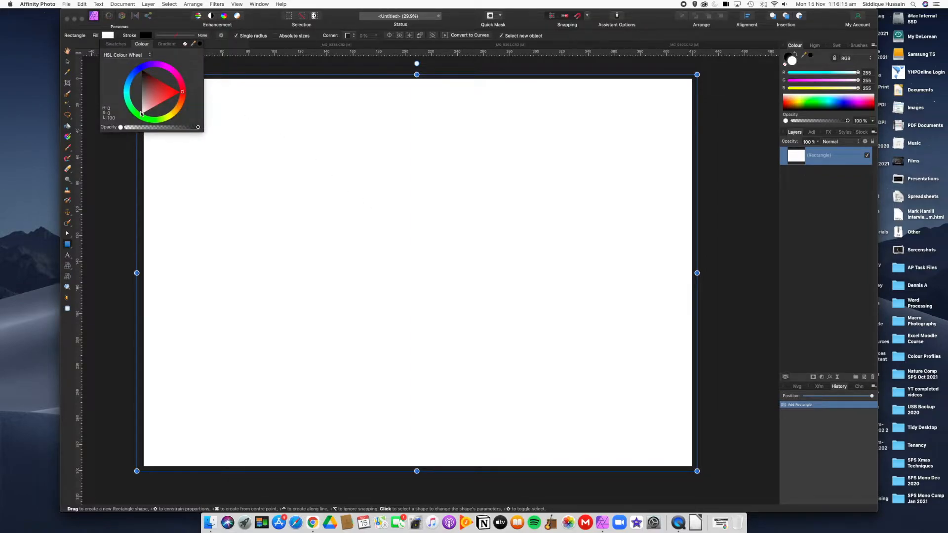
left_click_drag(142, 114, 142, 84)
left_click(175, 30)
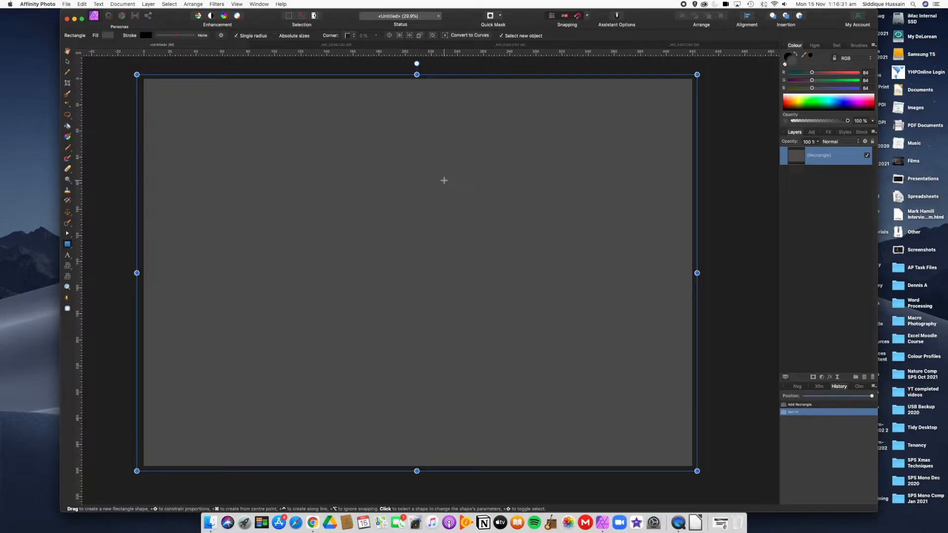
- Paste the cut-out man onto the grey canvas and scale and reposition him until his head and upper body fit
key("super+v")
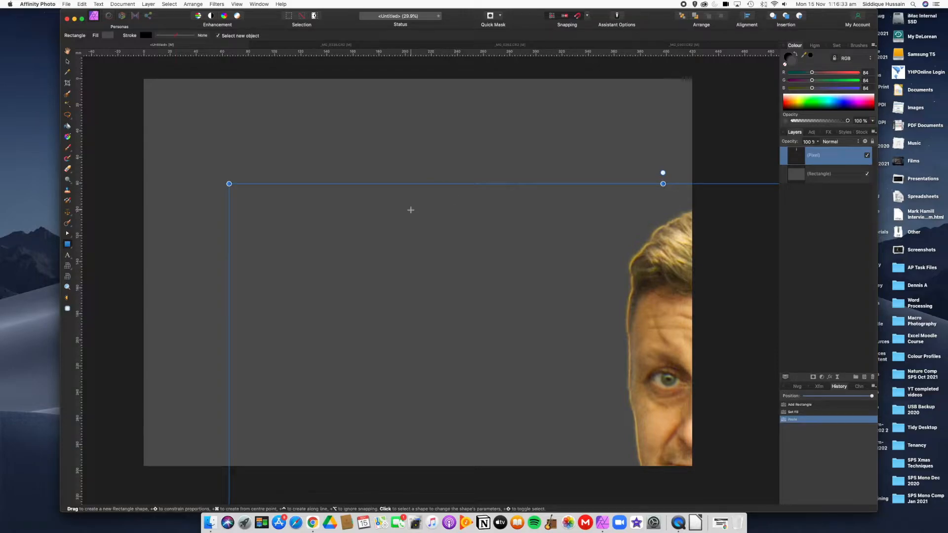
left_click(67, 61)
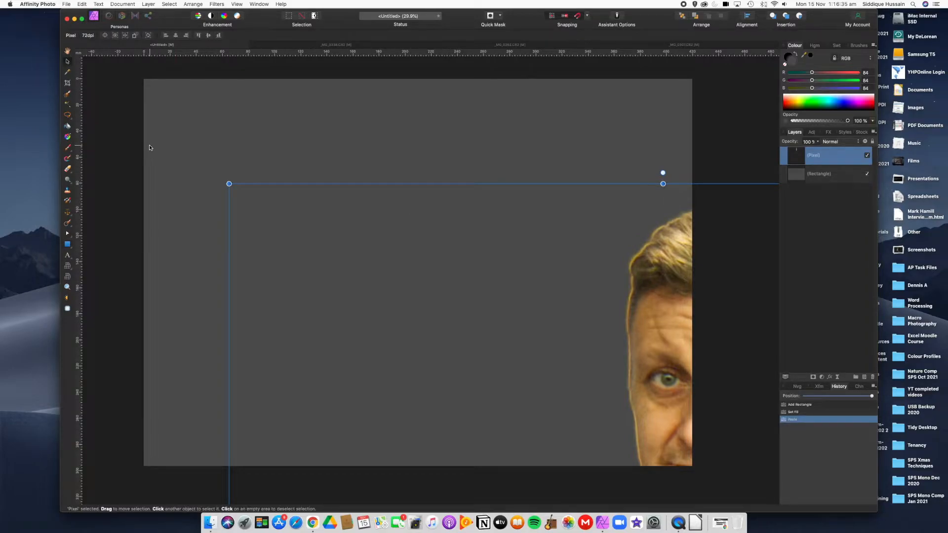
left_click_drag(229, 185, 313, 332)
left_click_drag(528, 383, 427, 181)
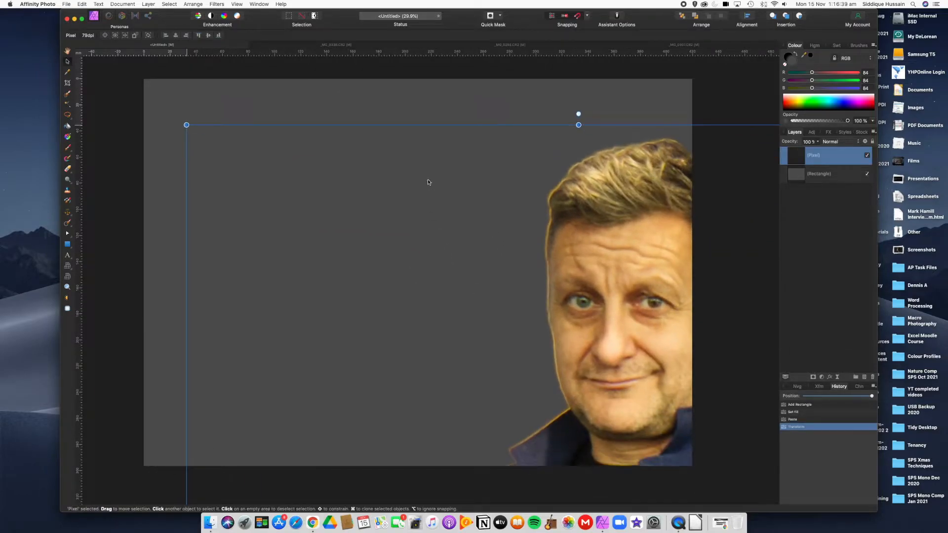
left_click_drag(186, 125, 307, 335)
left_click_drag(508, 396, 387, 176)
left_click_drag(188, 127, 305, 335)
left_click_drag(493, 380, 362, 154)
left_click_drag(167, 106, 391, 317)
left_click_drag(420, 379, 295, 106)
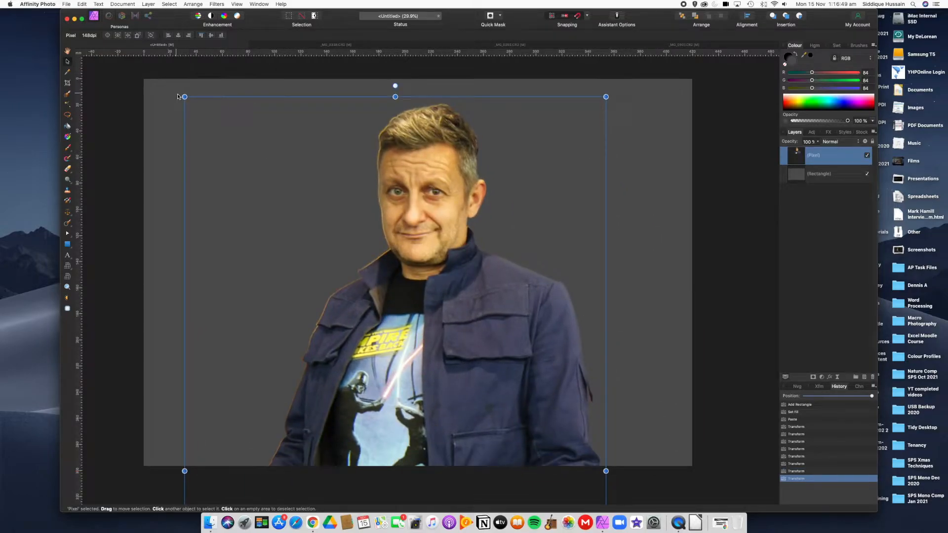
- Shrink the man further, place him in the left half of the canvas with his legs running off the lower edge, and deselect him
left_click_drag(186, 100, 349, 262)
left_click_drag(402, 360, 298, 167)
left_click_drag(192, 100, 360, 271)
left_click_drag(408, 364, 262, 210)
left_click(392, 73)
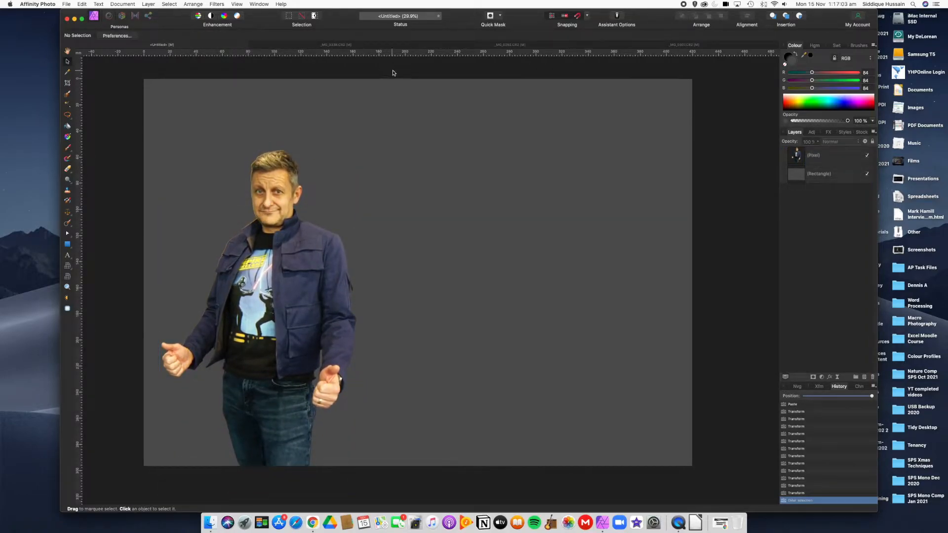
- Duplicate the cut-out man's layer and offset the copy up and to the right of the original
left_click(274, 282)
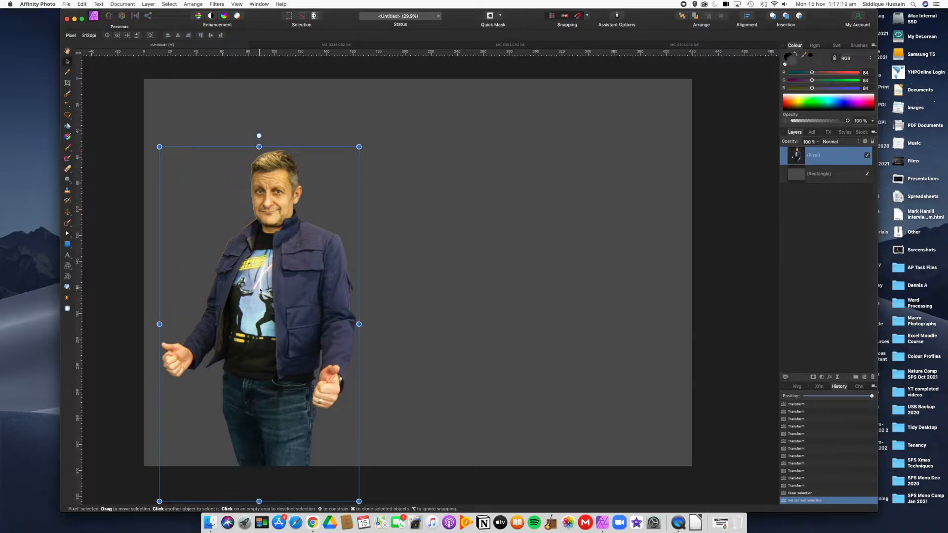
key("super+v")
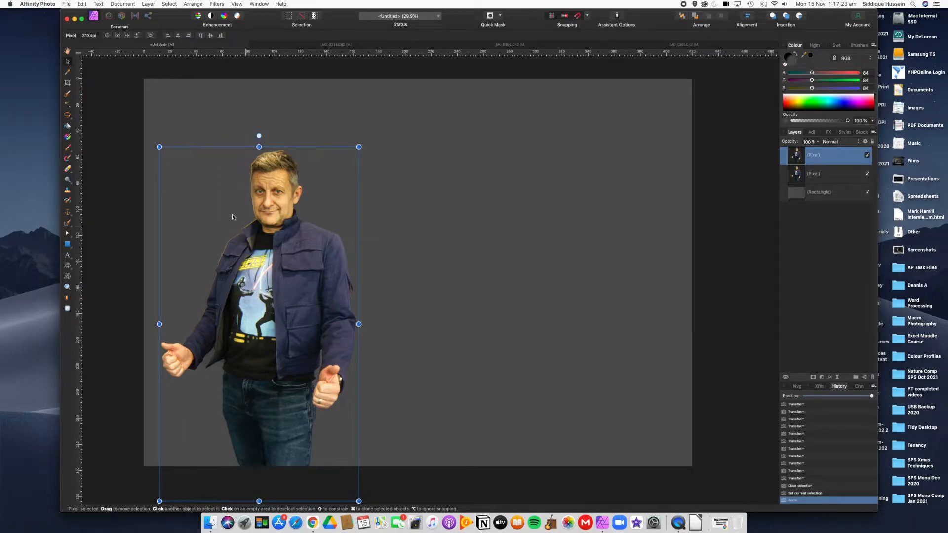
left_click_drag(284, 383, 329, 365)
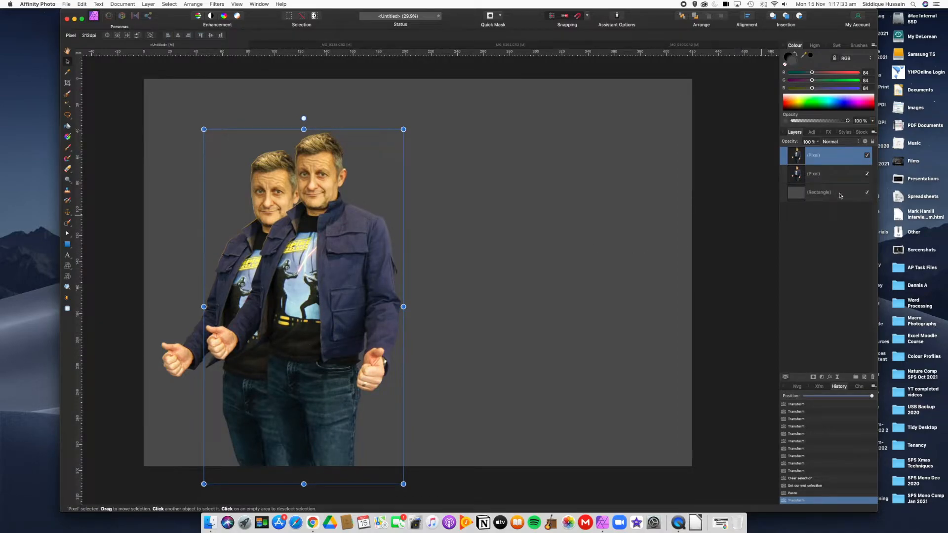
- Apply a black Colour Overlay effect at 100 % opacity to the duplicated figure
left_click(829, 132)
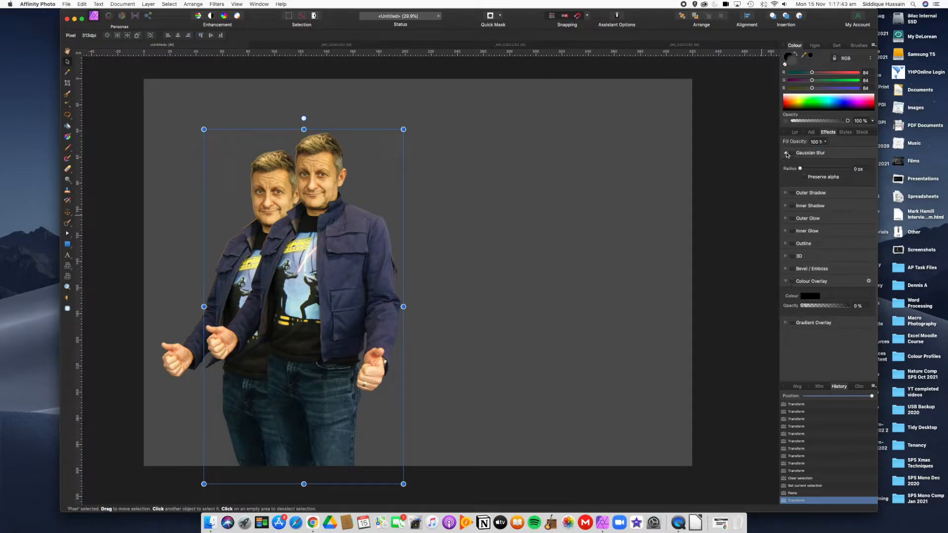
left_click(786, 153)
left_click(786, 254)
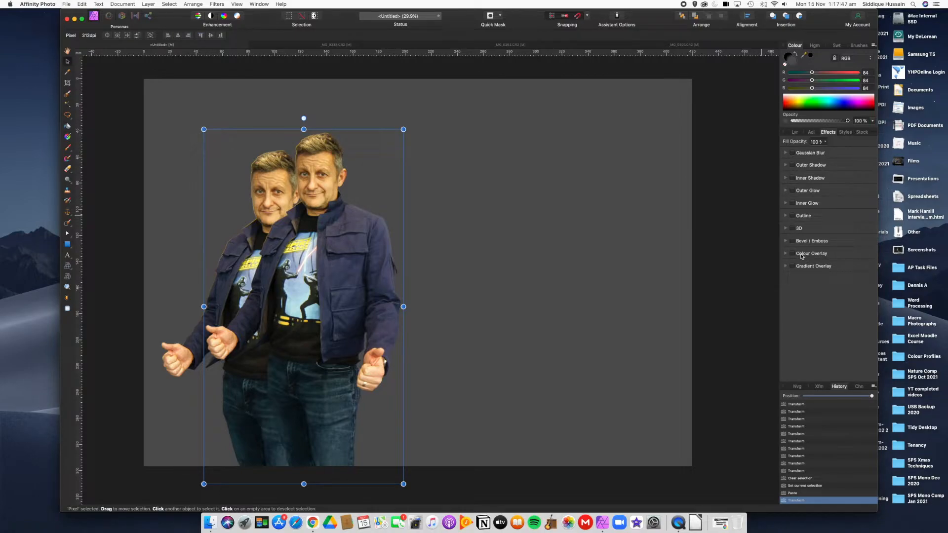
left_click(793, 254)
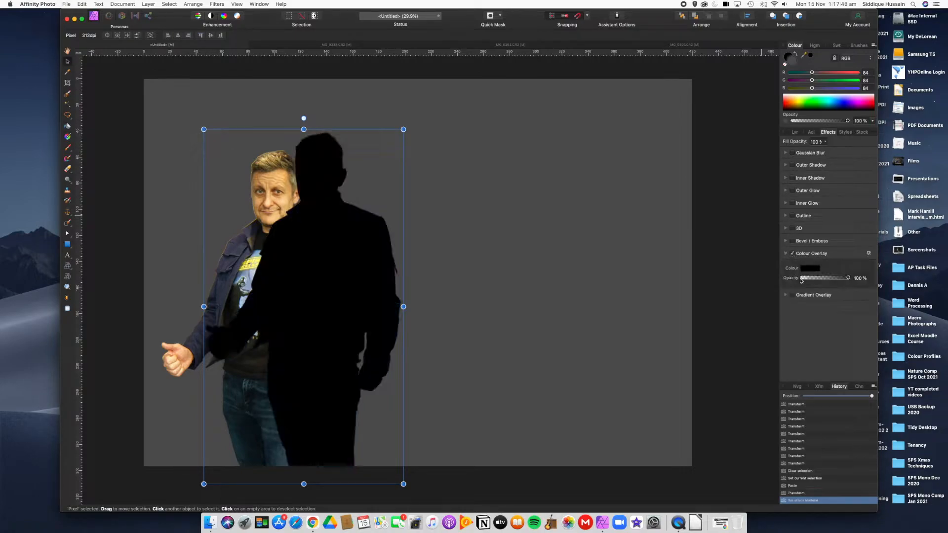
- Open the black copy's detailed Colour Overlay settings, inspect the overlay colour and keep its opacity at 100 %
left_click(869, 254)
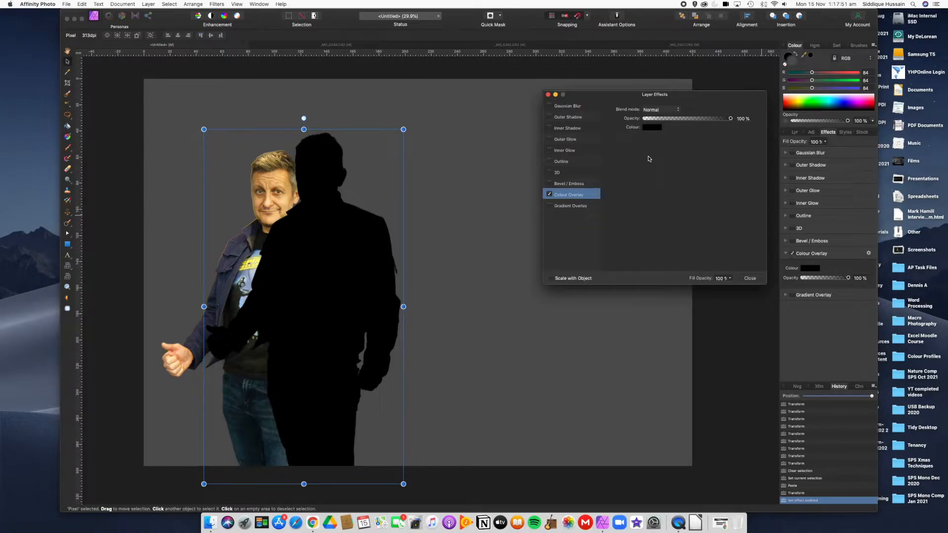
left_click_drag(636, 96, 643, 105)
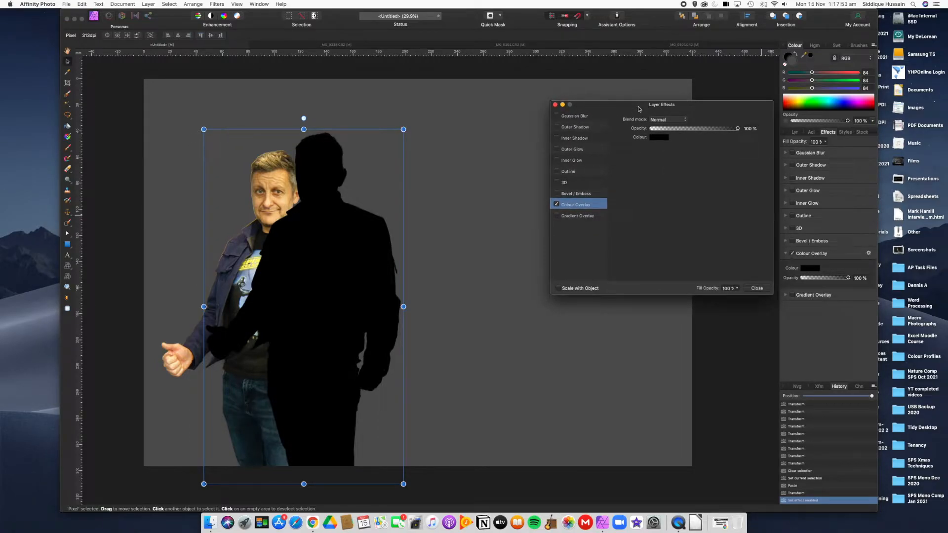
left_click(651, 137)
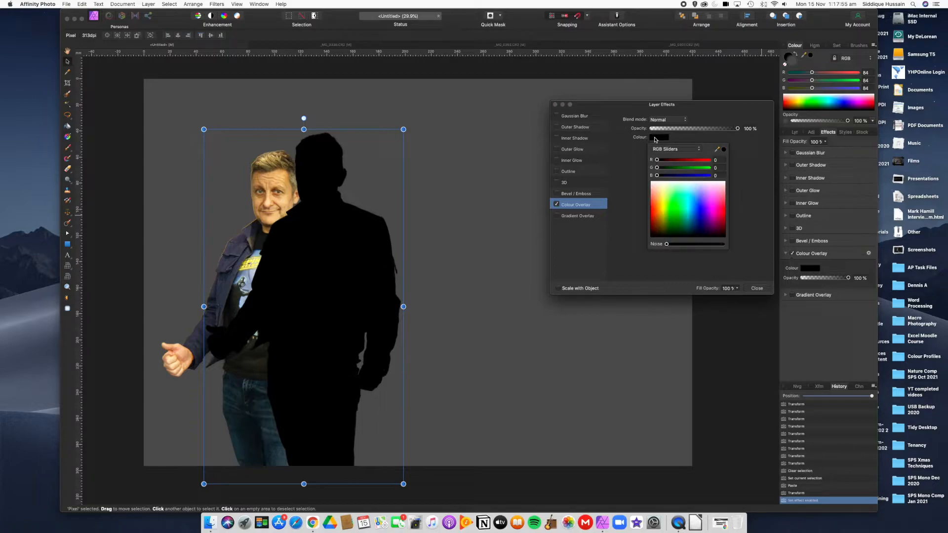
left_click(658, 138)
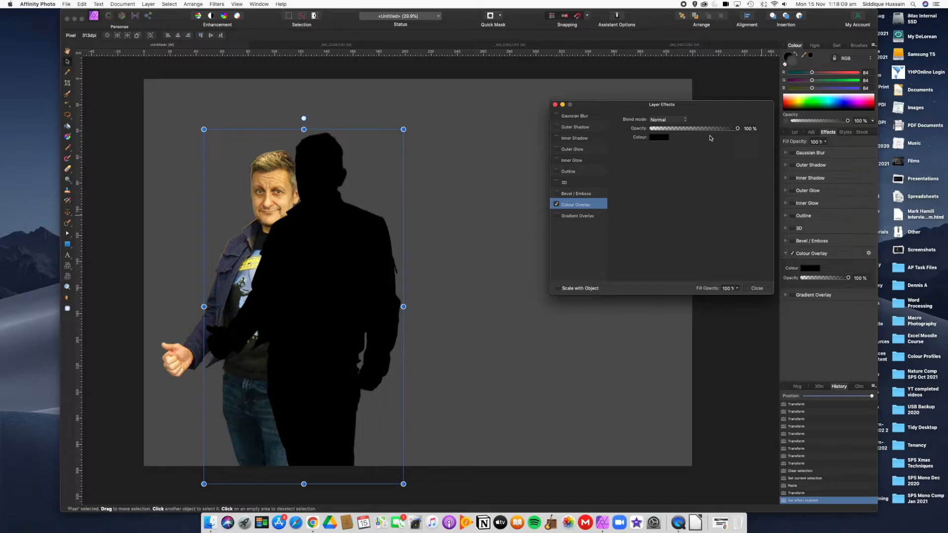
mouse_move(737, 130)
left_mouse_down()
mouse_move(691, 130)
mouse_move(747, 131)
left_mouse_up()
- Enable a Gaussian Blur effect on the black copy with a radius of about 50 px and close the effect settings
left_click(556, 116)
left_click(568, 118)
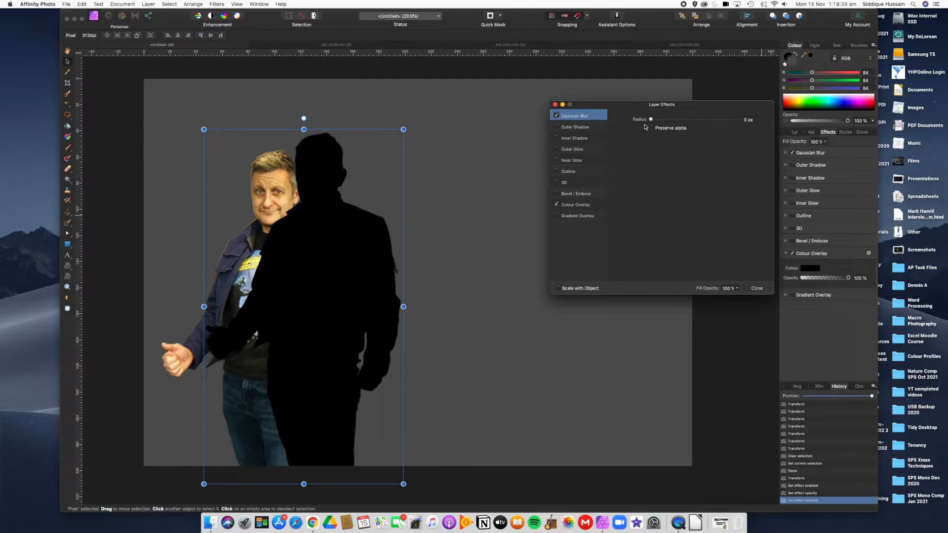
left_click_drag(651, 121, 729, 125)
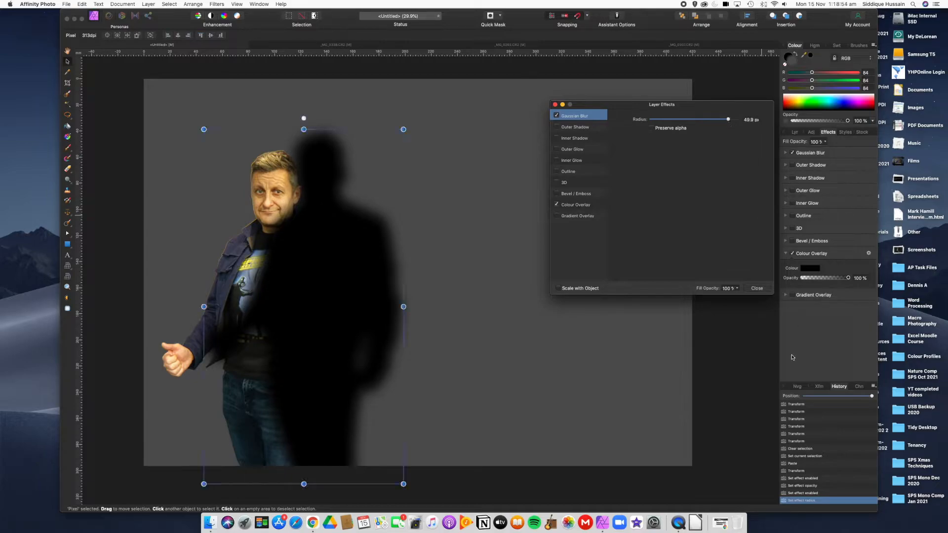
left_click(758, 290)
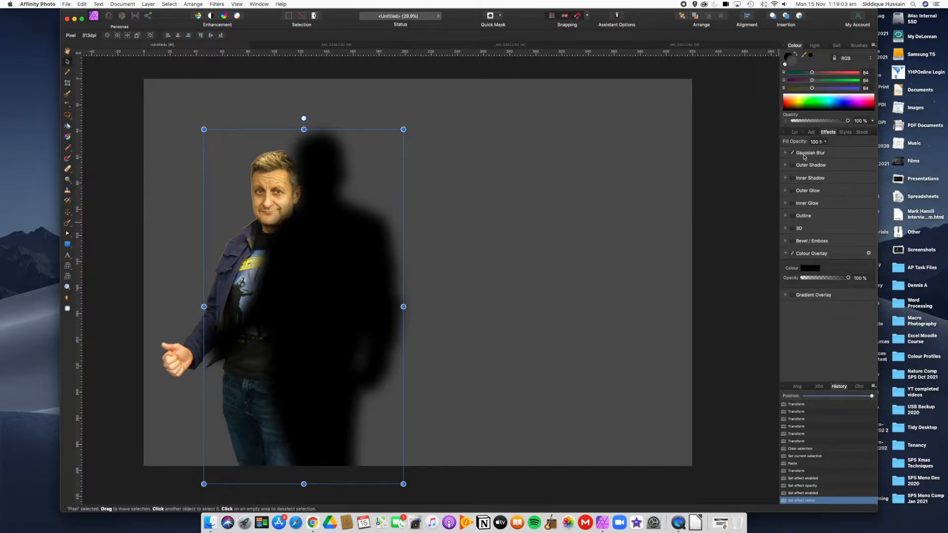
- Shift the blurred black copy closer to the man and move its layer beneath his in the stack
left_click(795, 133)
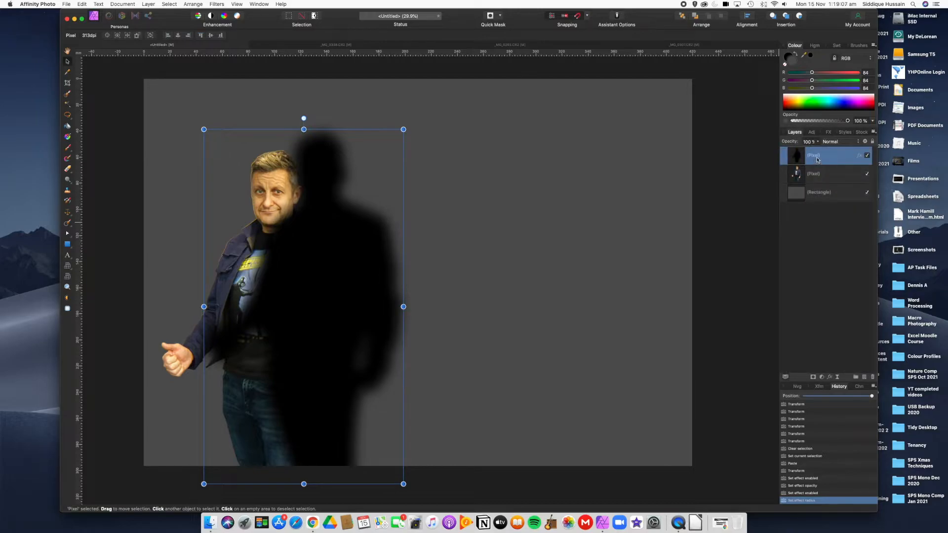
left_click(819, 178)
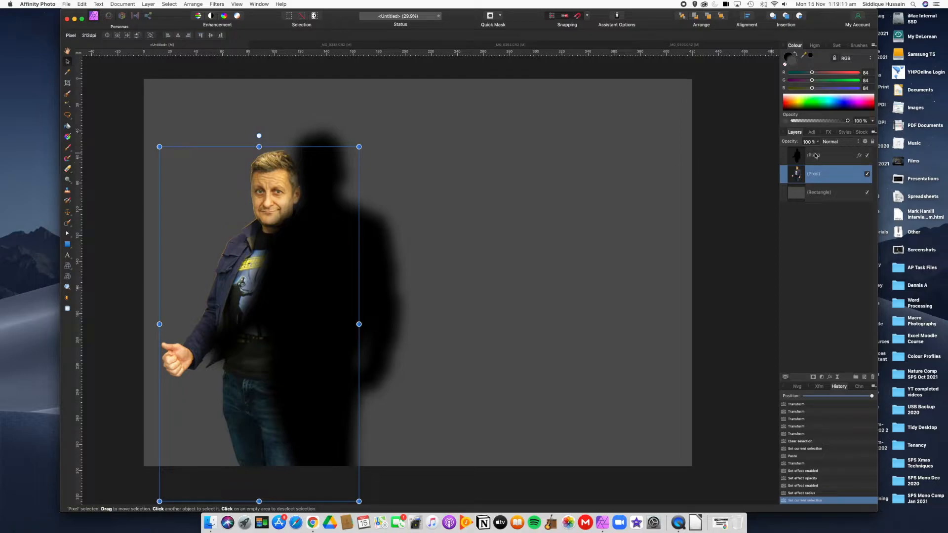
left_click(816, 156)
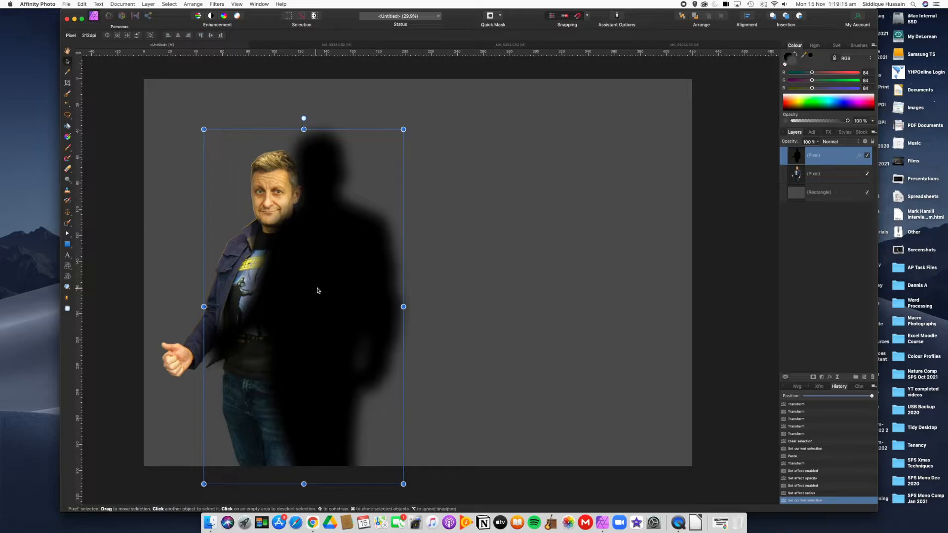
left_click_drag(322, 286, 308, 301)
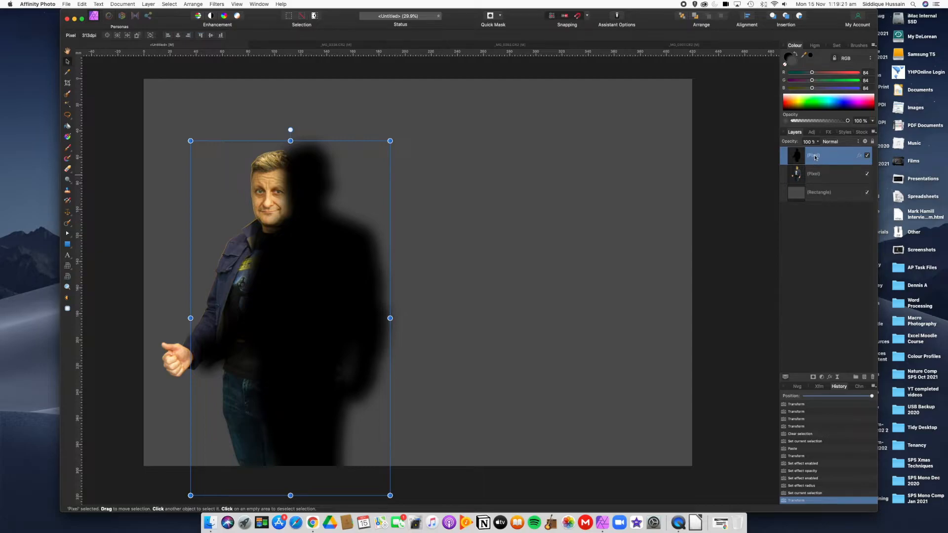
left_click_drag(814, 155, 810, 184)
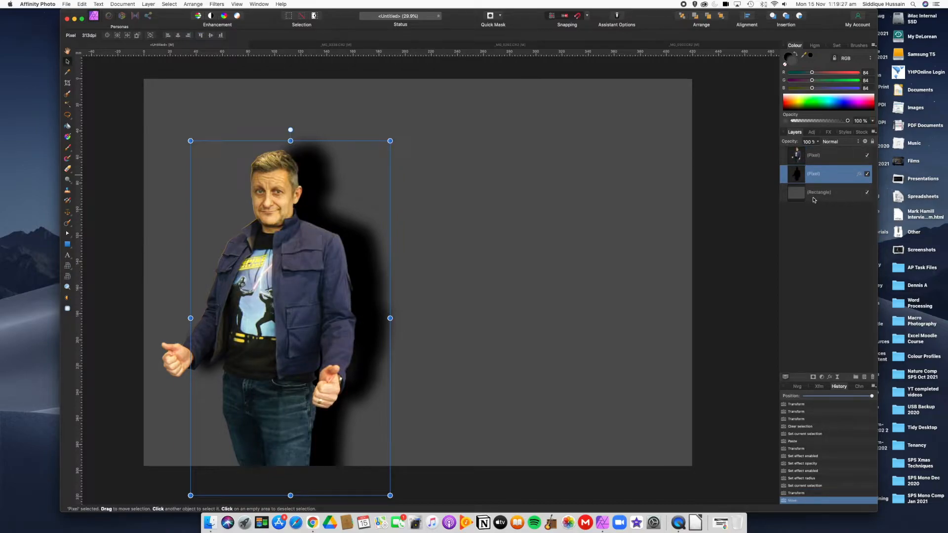
- Reposition the shadow behind the man so only a narrow soft edge shows along the side of his head and jacket
left_click_drag(303, 263, 287, 278)
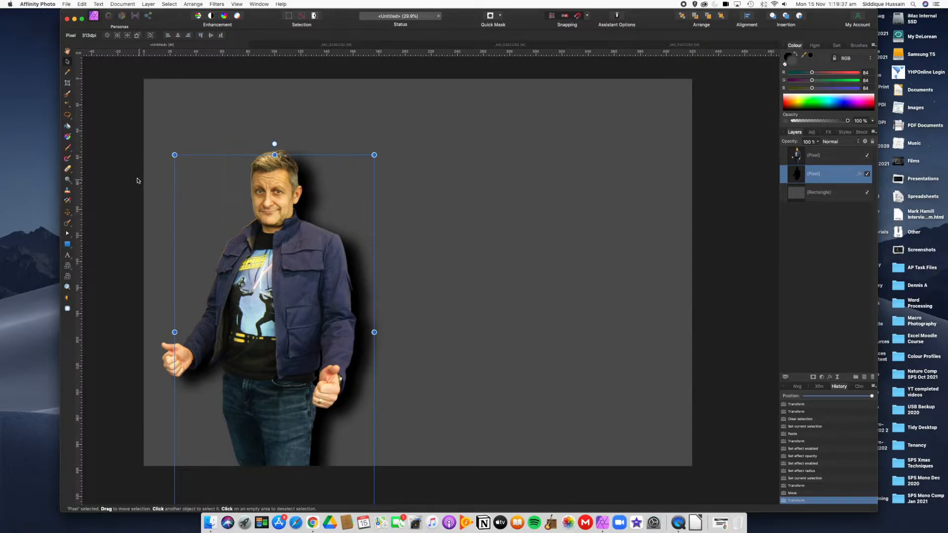
mouse_move(309, 271)
left_mouse_down()
mouse_move(297, 266)
mouse_move(319, 277)
left_mouse_up()
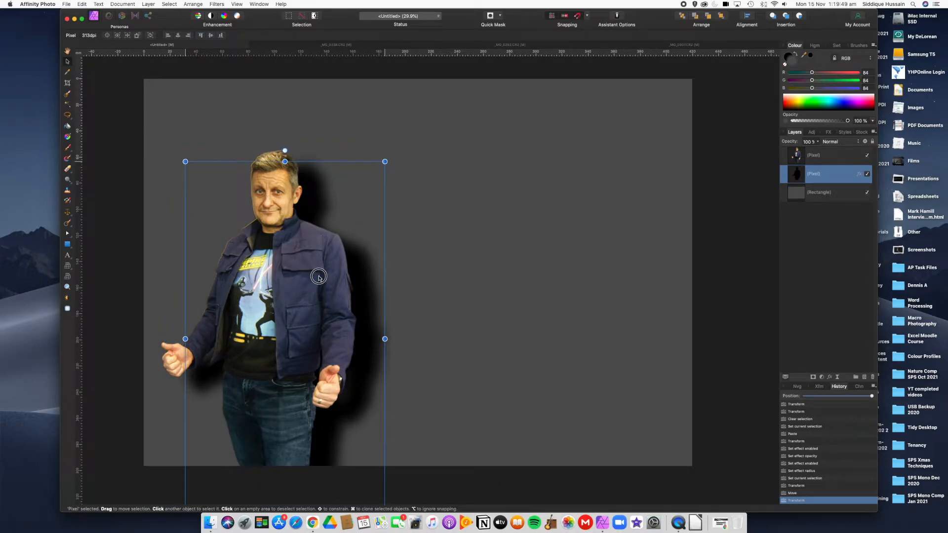
left_click_drag(319, 277, 299, 265)
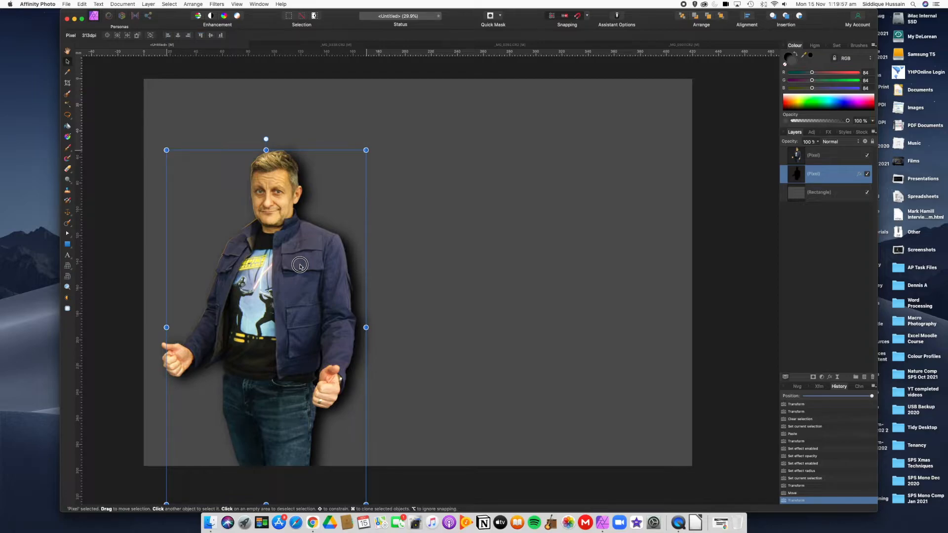
left_click_drag(300, 265, 300, 265)
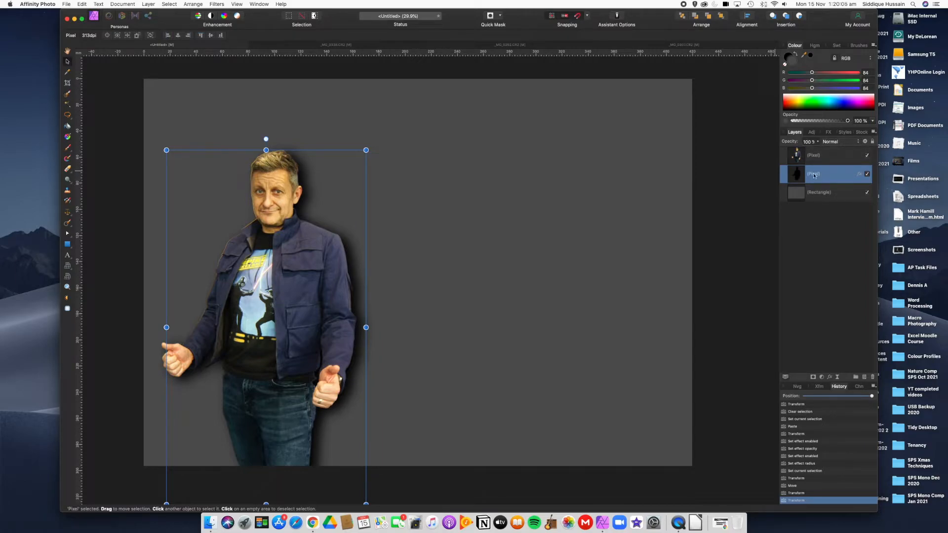
- Lower the shadow layer's opacity to 50 %, nudge the shadow slightly to the right and deselect it
left_click(819, 143)
left_click_drag(818, 151, 787, 151)
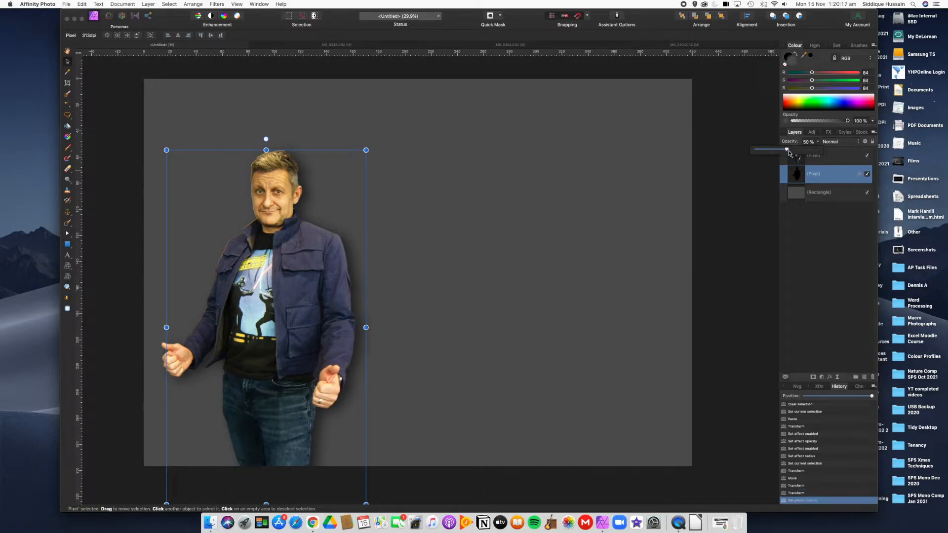
left_click(843, 248)
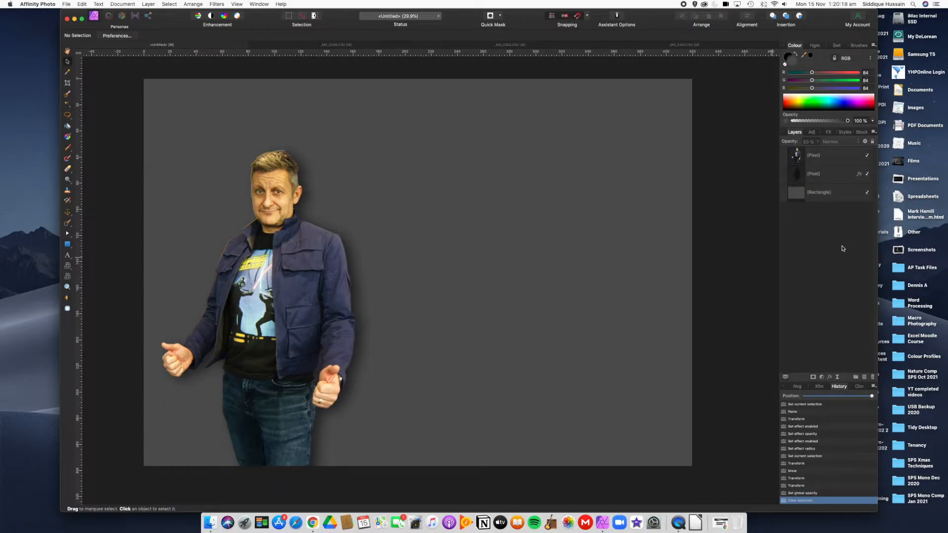
left_click(831, 178)
mouse_move(288, 293)
left_mouse_down()
mouse_move(327, 289)
mouse_move(291, 296)
left_mouse_up()
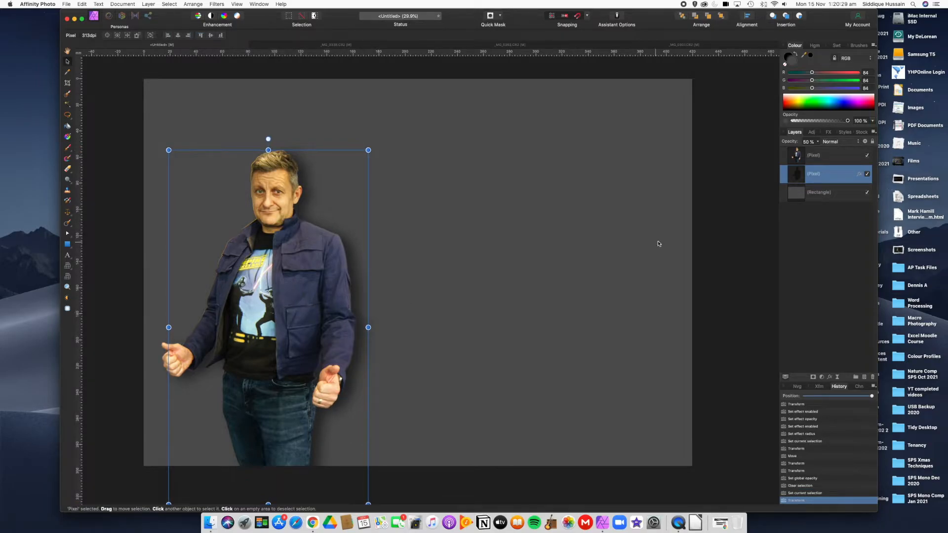
left_click(737, 224)
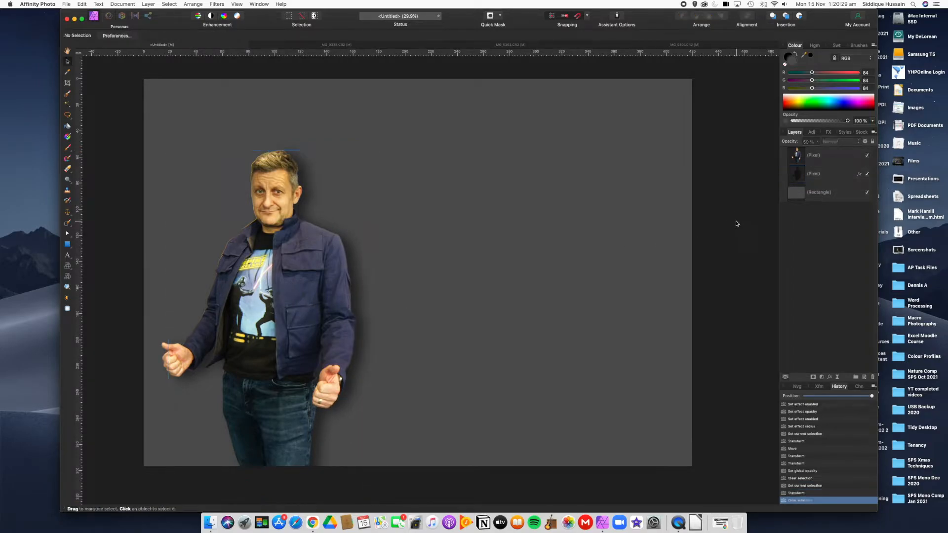
- Copy the cut-out man in the brown hat from _MG_0338.CR2 and paste him into the grey composite
left_click(385, 46)
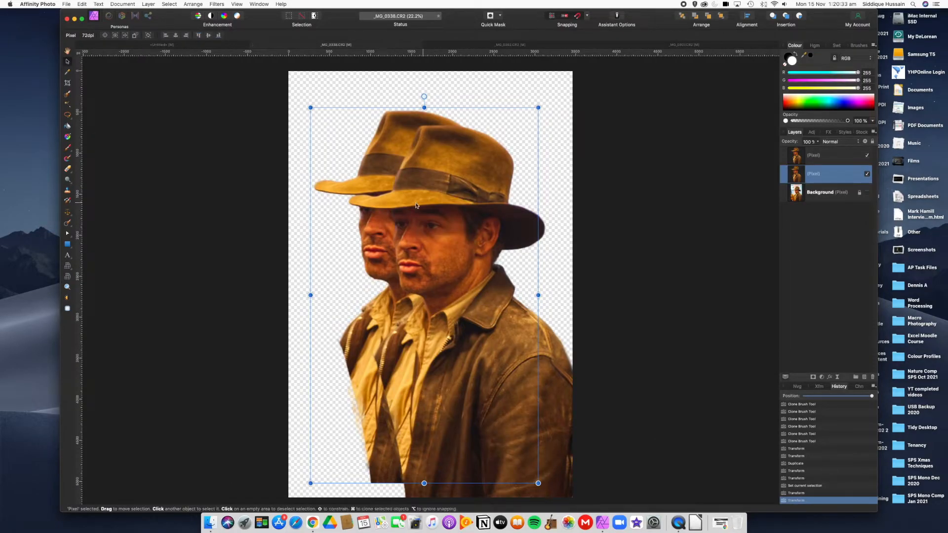
mouse_move(459, 243)
left_mouse_down()
mouse_move(431, 225)
mouse_move(451, 231)
left_mouse_up()
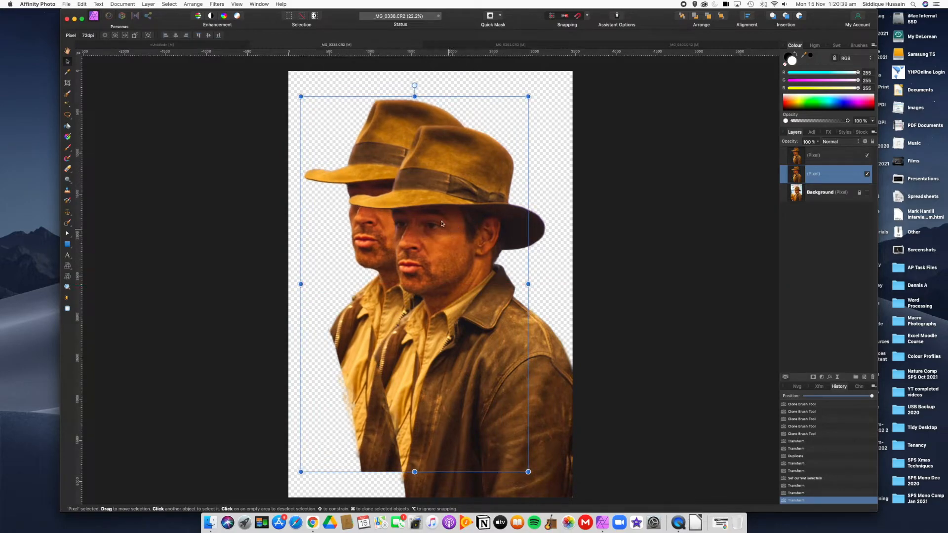
left_click(196, 44)
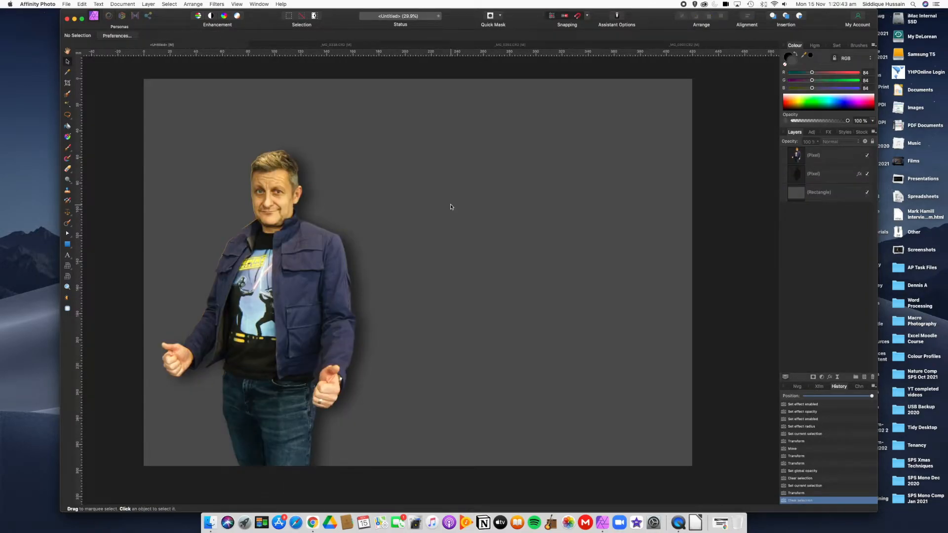
key("super+v")
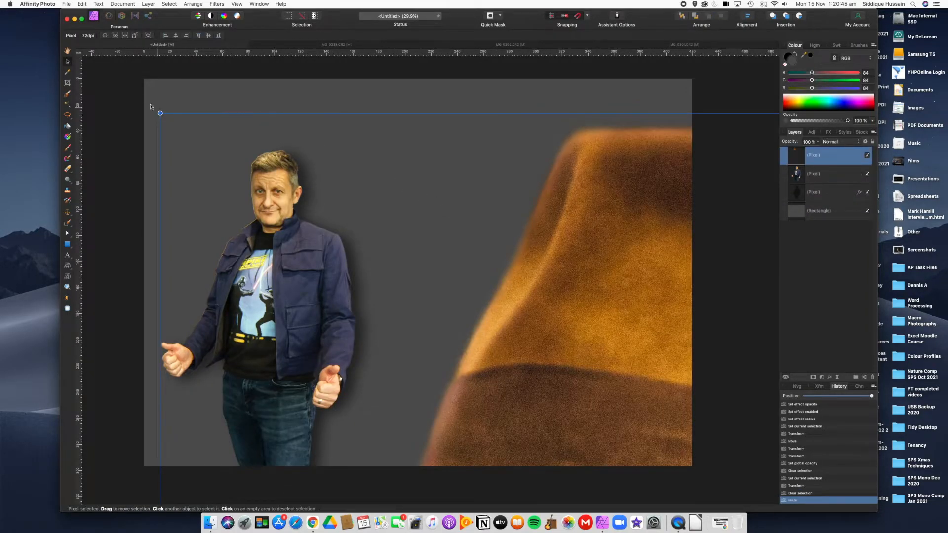
- Scale down and reposition the oversized pasted figure until his whole hat crown fits on the canvas
left_click_drag(160, 113, 348, 163)
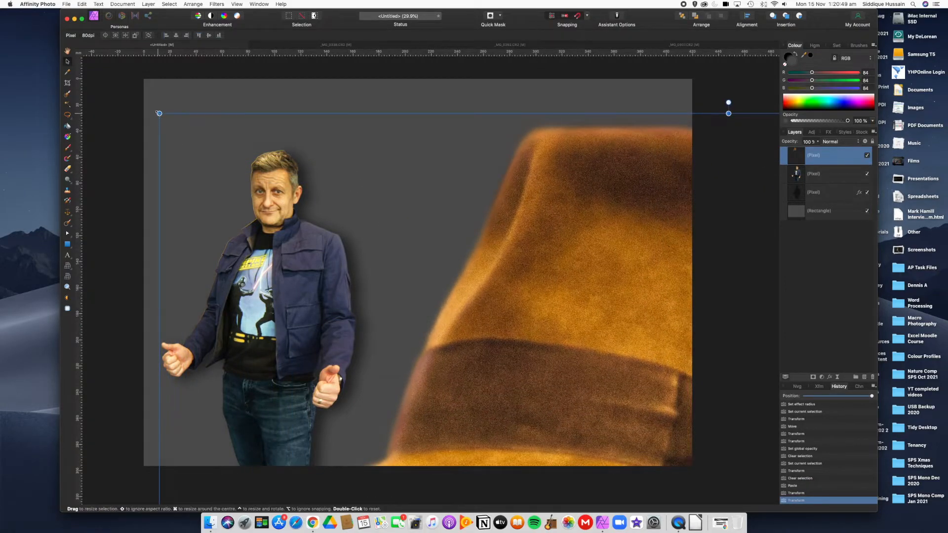
left_click_drag(159, 113, 393, 288)
left_click_drag(484, 390, 330, 145)
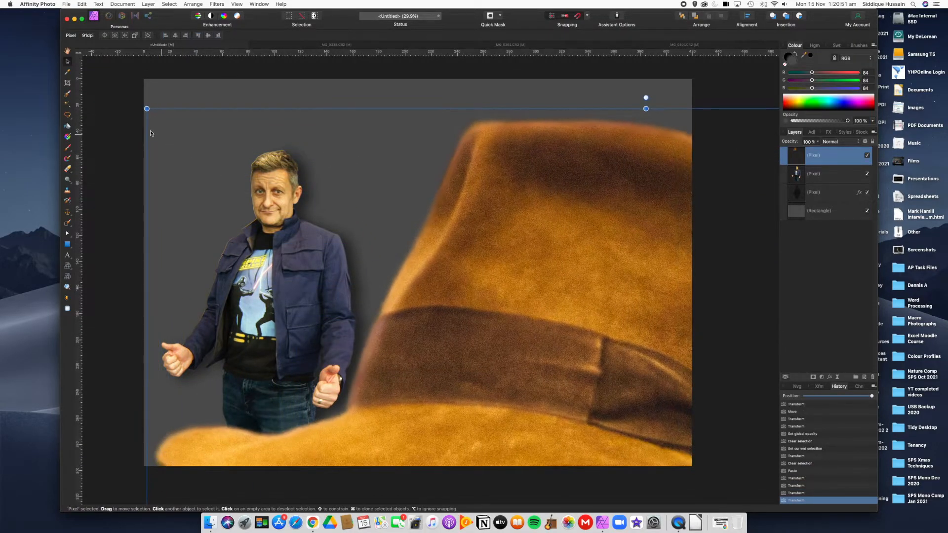
left_click_drag(146, 103, 366, 298)
left_click_drag(480, 409, 333, 161)
left_click_drag(138, 90, 370, 282)
left_click_drag(466, 388, 305, 156)
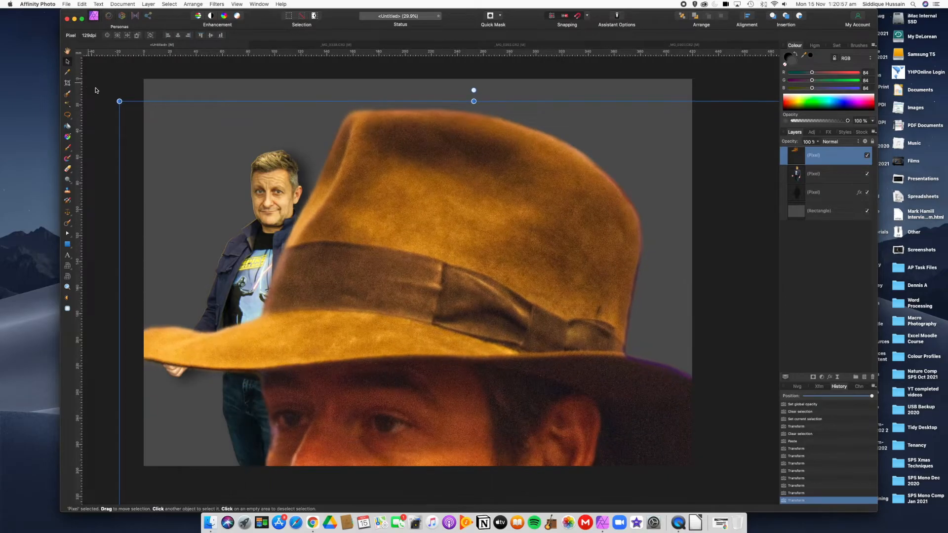
- Shrink the man in the hat until his head and torso fit, and place him to the right of the first man
left_click_drag(120, 101, 285, 149)
left_click_drag(147, 116, 296, 363)
left_click_drag(489, 426, 366, 158)
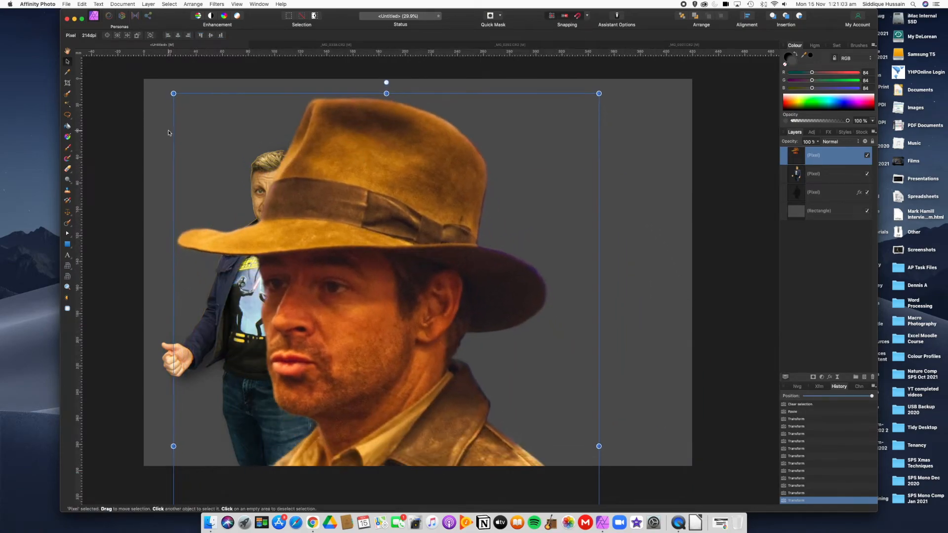
left_click_drag(173, 94, 366, 281)
left_click_drag(450, 362, 376, 194)
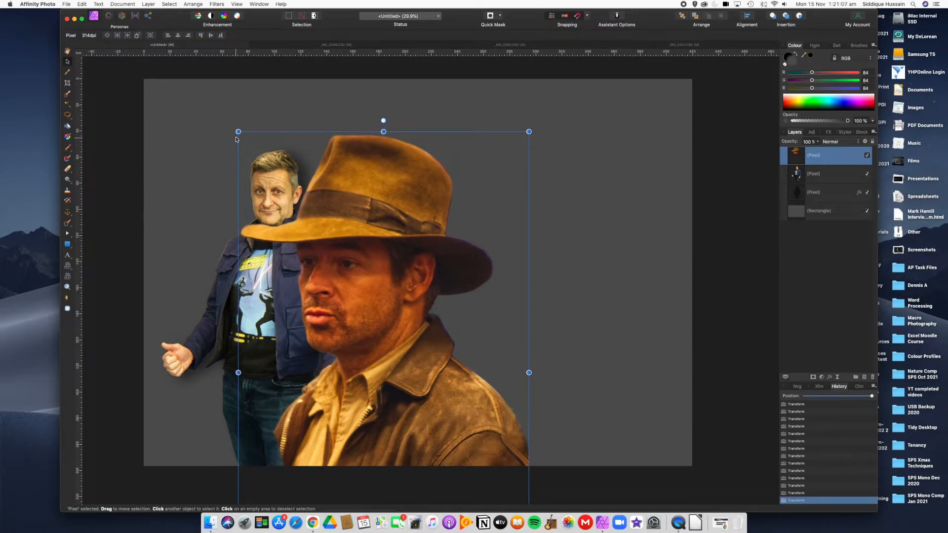
left_click_drag(238, 132, 357, 245)
left_click_drag(412, 322, 445, 170)
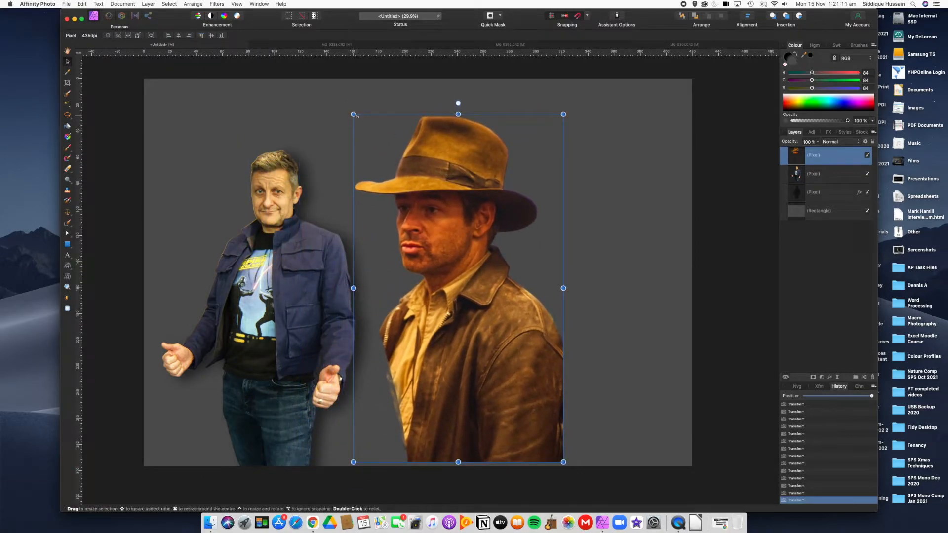
- Shrink the man in the hat to roughly the first man's scale and place him over the first man's upper body
left_click_drag(354, 114, 401, 152)
left_click_drag(468, 257, 356, 217)
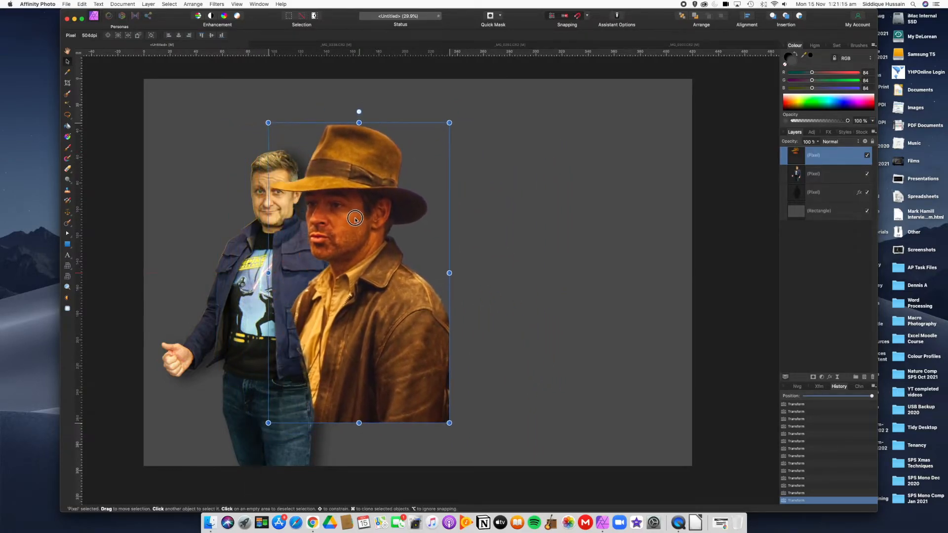
left_click_drag(268, 123, 307, 186)
left_click_drag(370, 267, 338, 218)
left_click_drag(274, 135, 298, 167)
left_click_drag(351, 254, 256, 215)
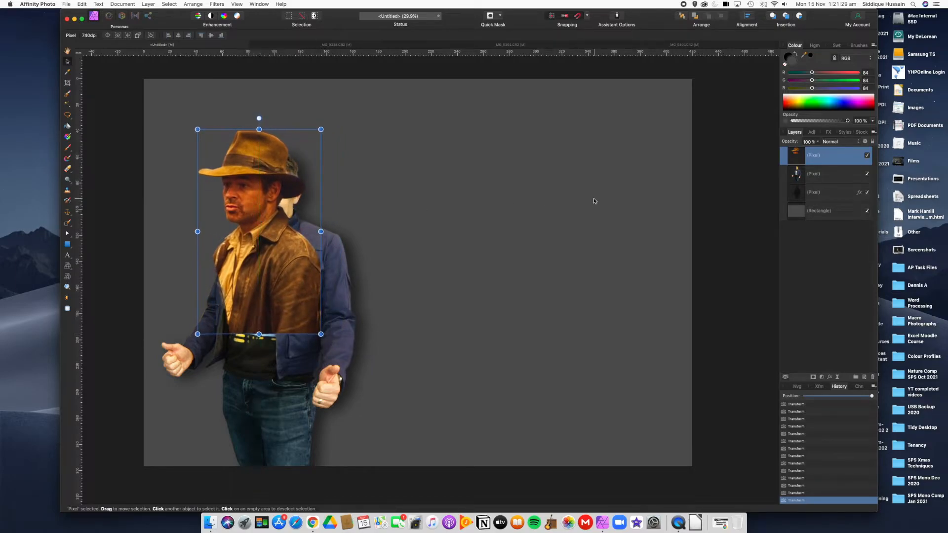
- Lower the opacity of the man in the hat to 62% and match his head to the first man's in size and position
left_click(819, 142)
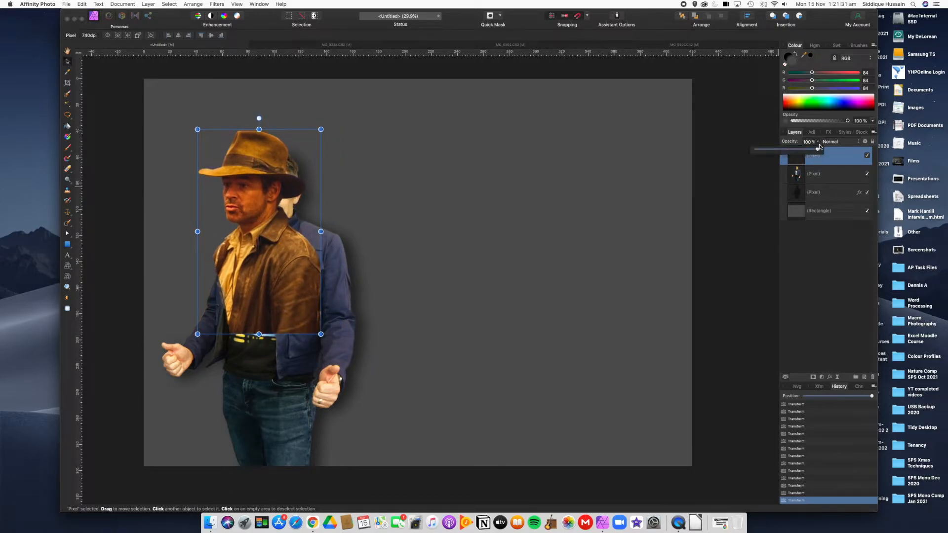
left_click_drag(818, 150, 767, 152)
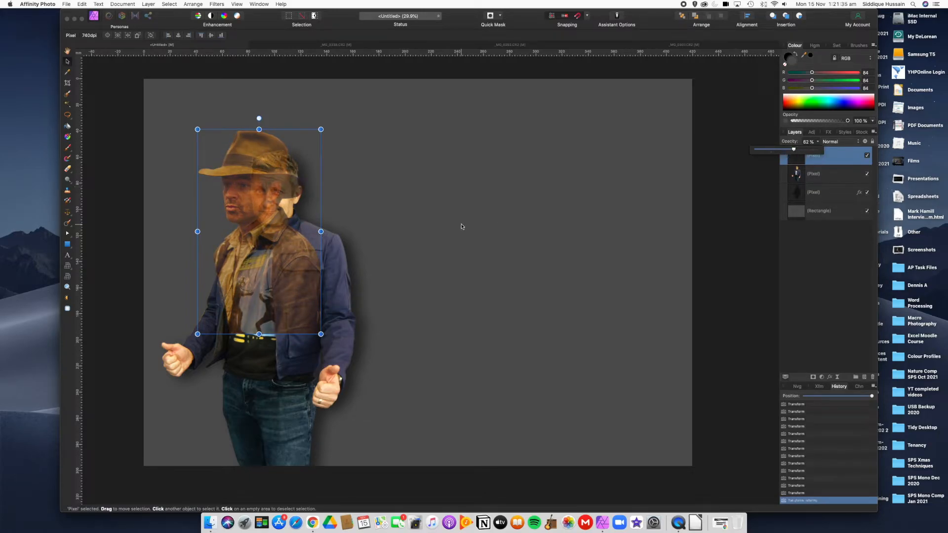
left_click_drag(240, 215, 262, 216)
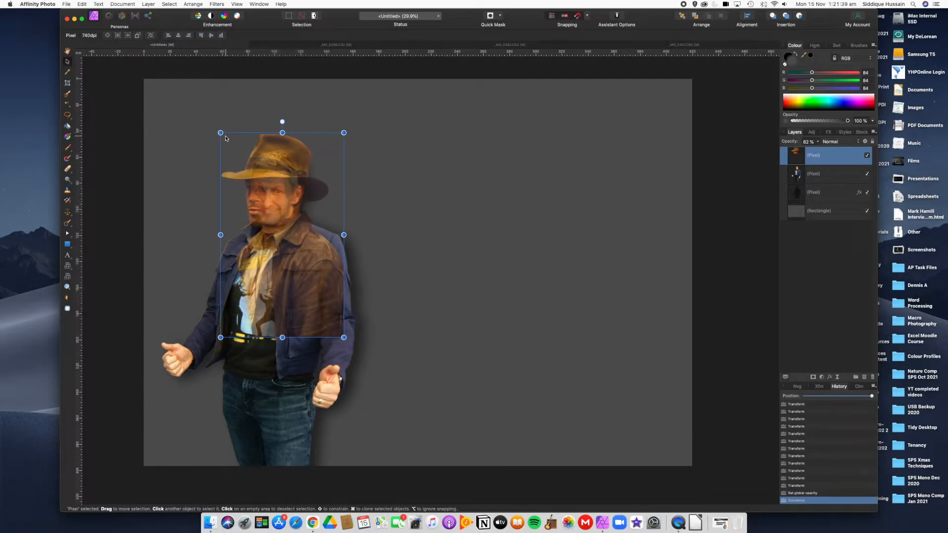
left_click_drag(223, 135, 220, 134)
left_click_drag(269, 200, 268, 200)
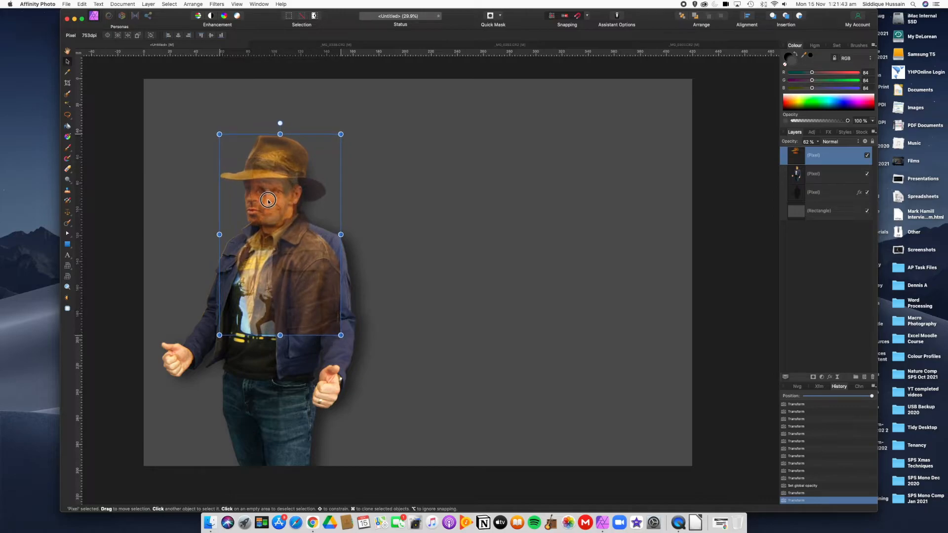
- Restore the man in the hat to 100% opacity, move him to the canvas's lower-right corner and shrink him slightly
left_click(817, 141)
left_click_drag(818, 149, 844, 150)
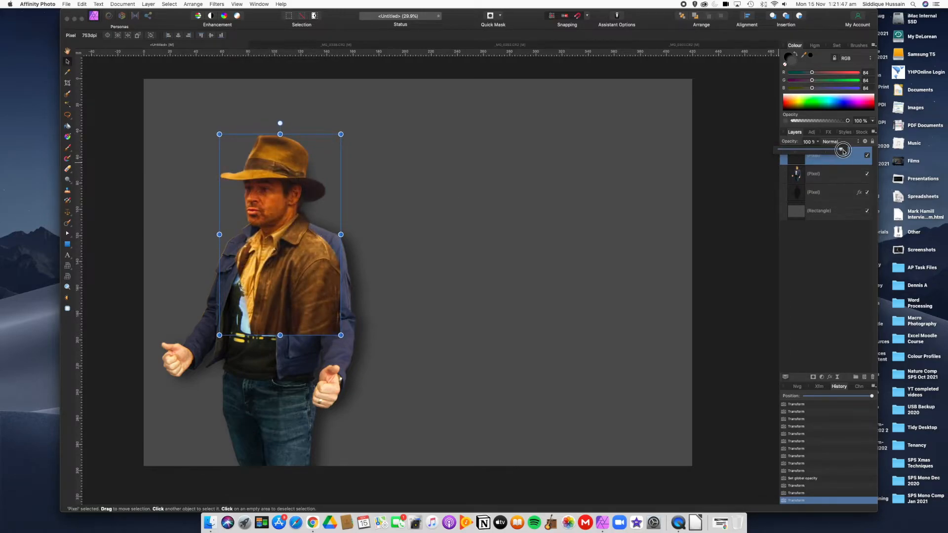
left_click_drag(289, 236, 644, 373)
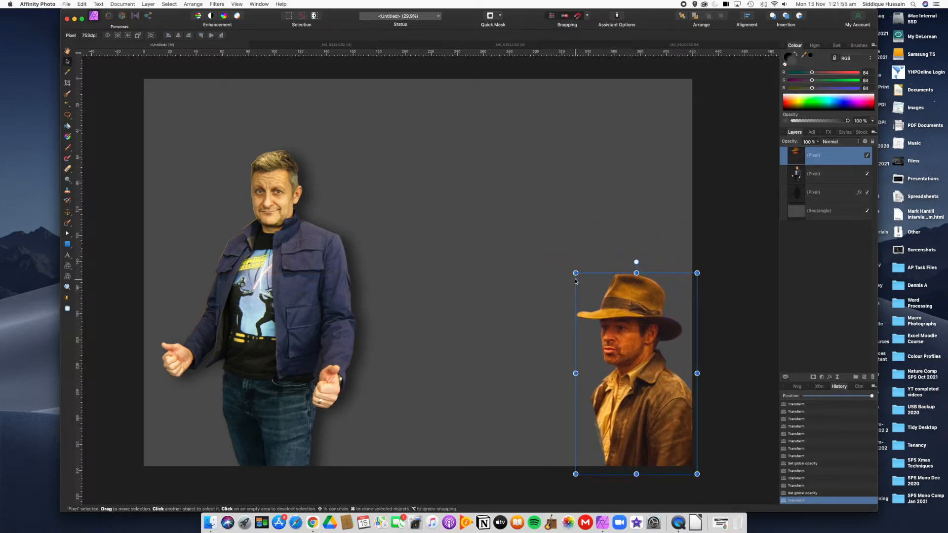
left_click_drag(576, 272, 578, 277)
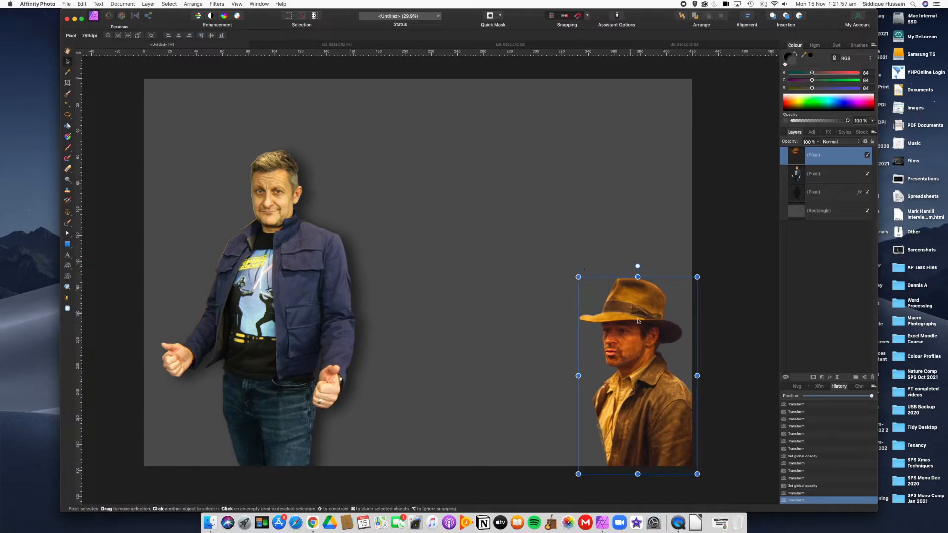
- Paste a copy of the man in the hat and offset it to the left of the original
left_click(705, 235)
left_click(648, 340)
key("super+v")
left_click_drag(646, 342, 593, 335)
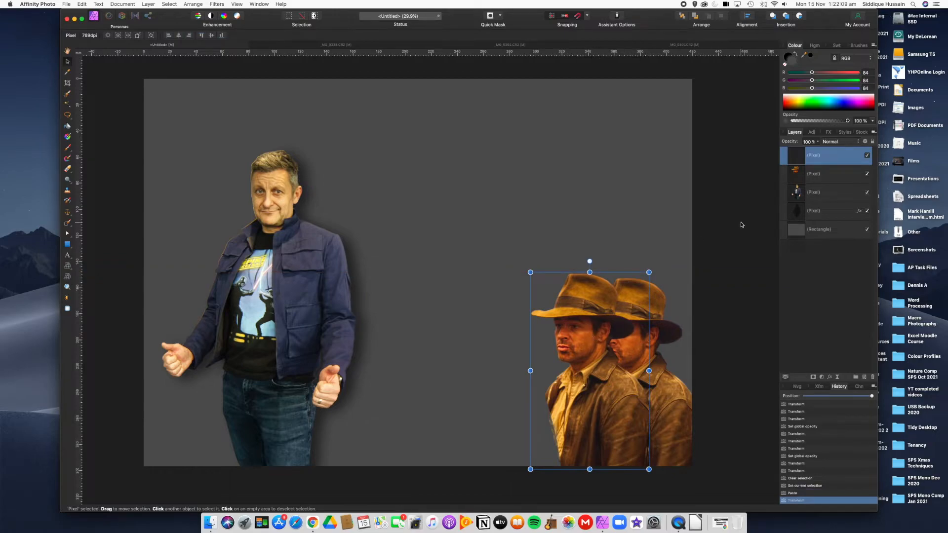
- Give the copy a black colour overlay at 100% opacity and a Gaussian blur with a 50.1 px radius
left_click(830, 133)
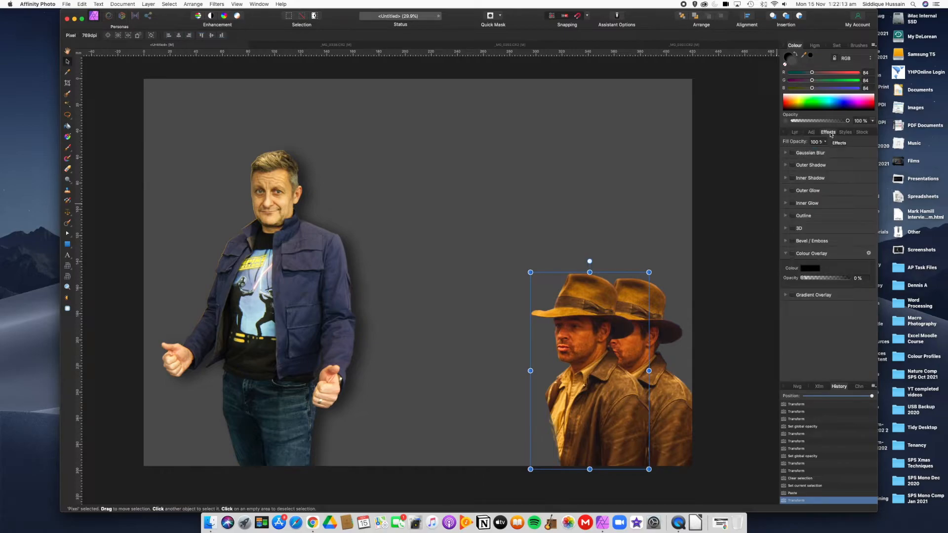
left_click(793, 254)
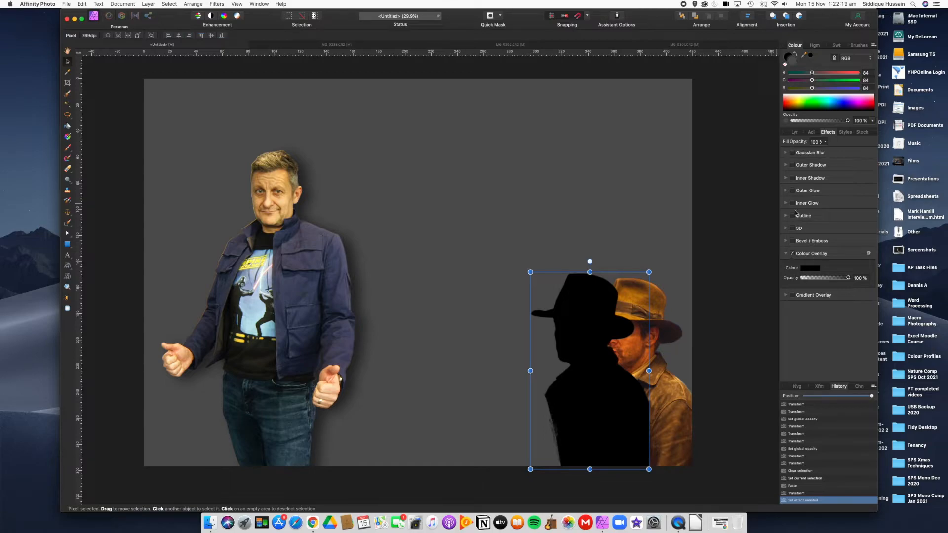
left_click(794, 154)
left_click_drag(803, 170, 844, 172)
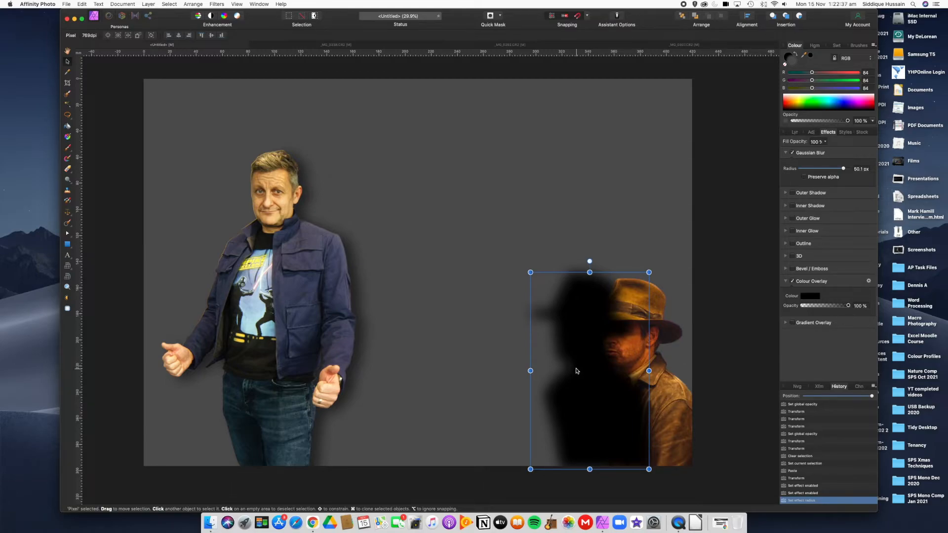
- Place the blurred silhouette behind the man in the hat, offset slightly to his right as a shadow
left_click_drag(576, 383, 624, 385)
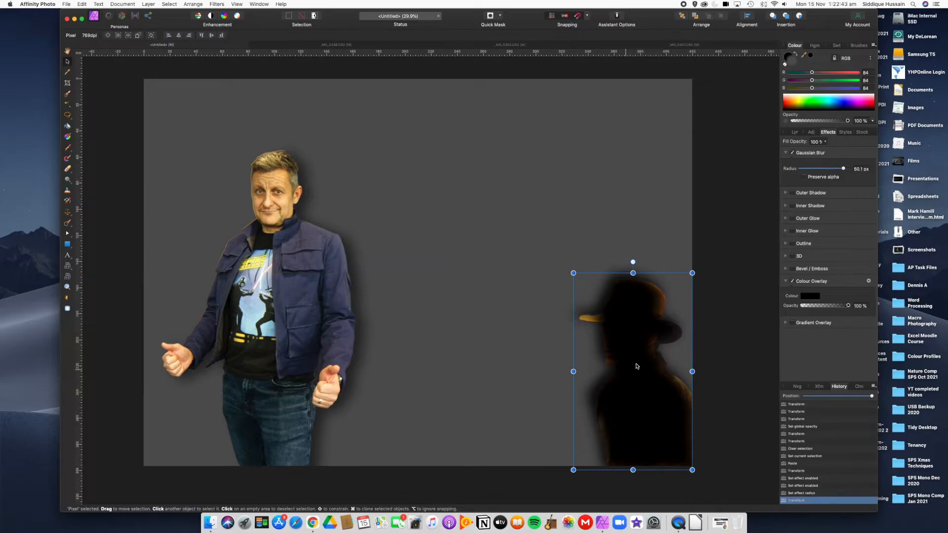
left_click(796, 133)
left_click_drag(825, 159, 819, 185)
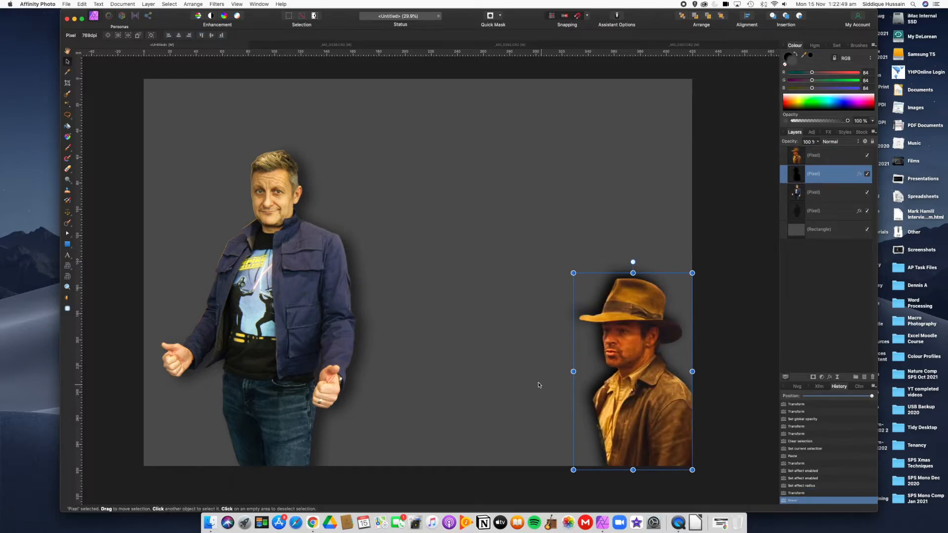
left_click_drag(642, 369, 648, 372)
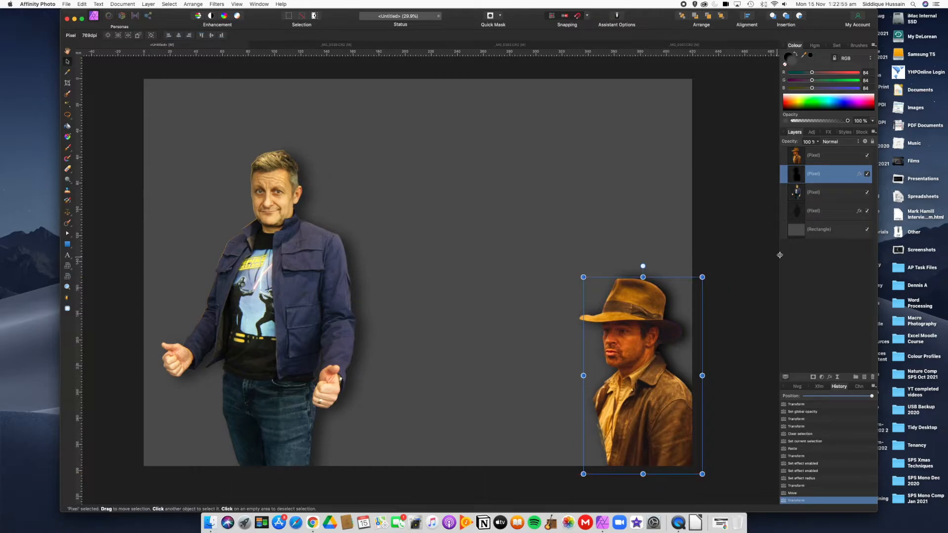
- Reduce the hat man's shadow layer to roughly 50% opacity and clear the selection
left_click(820, 147)
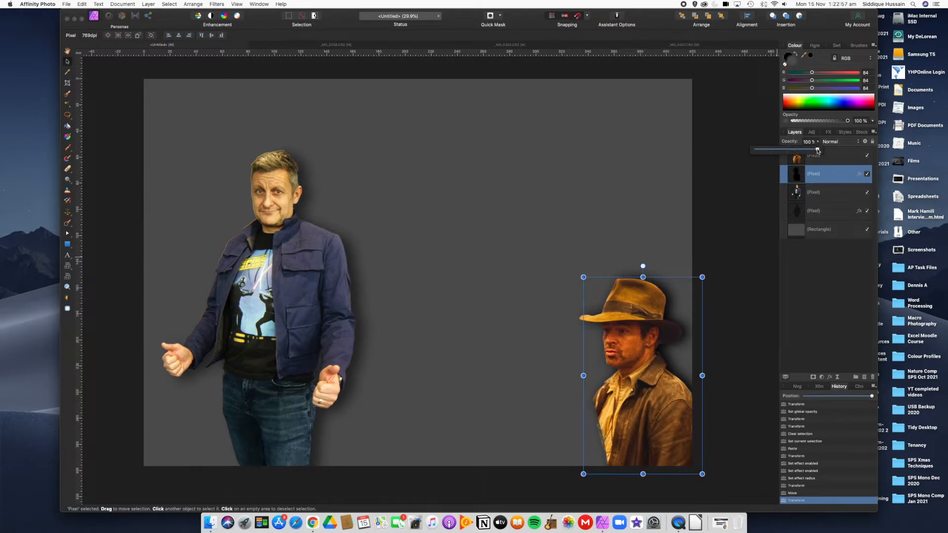
left_click_drag(817, 150, 787, 151)
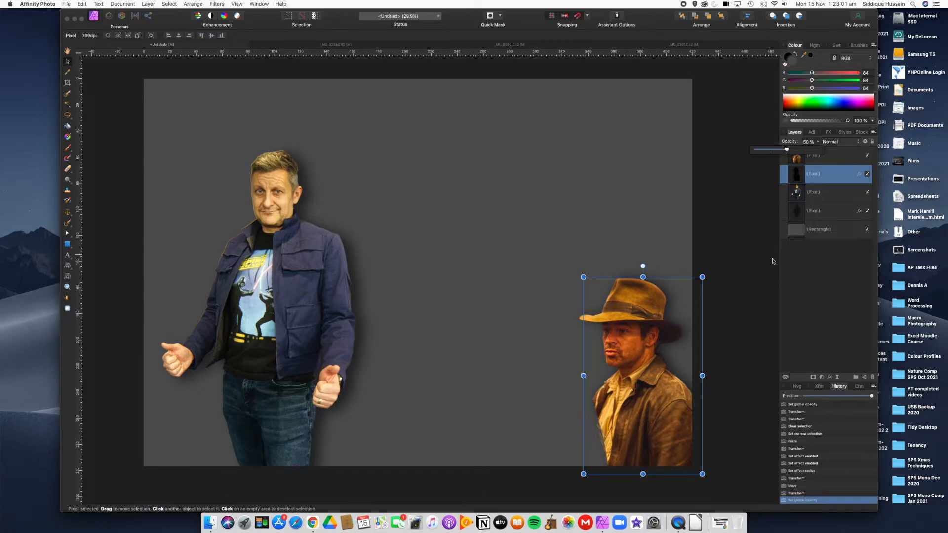
left_click(801, 276)
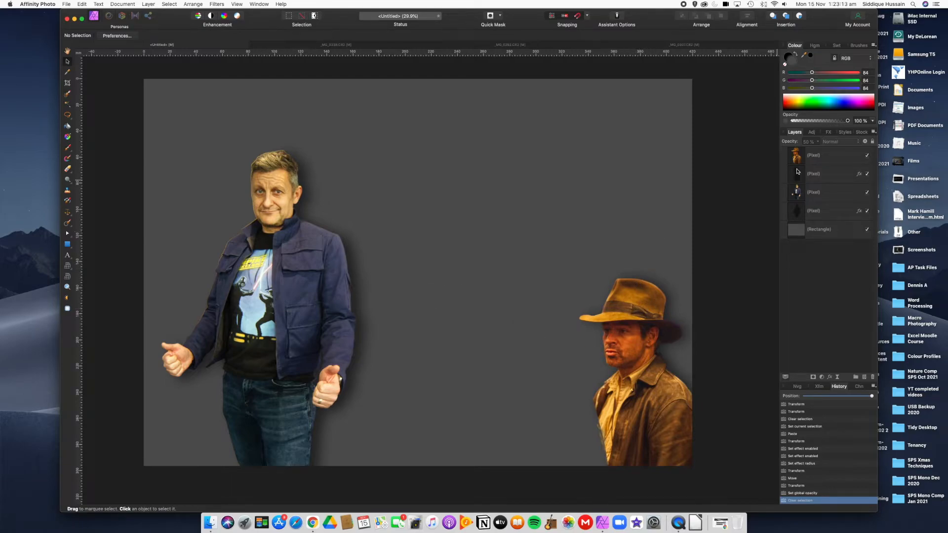
- Group the man in the hat with his shadow layer, checking the group's contents
left_click(823, 157)
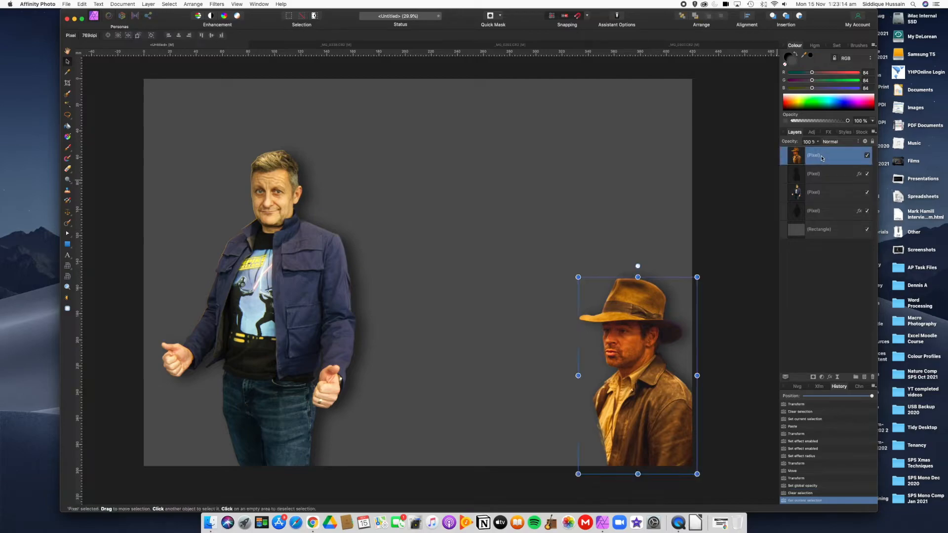
left_click(814, 180, "shift")
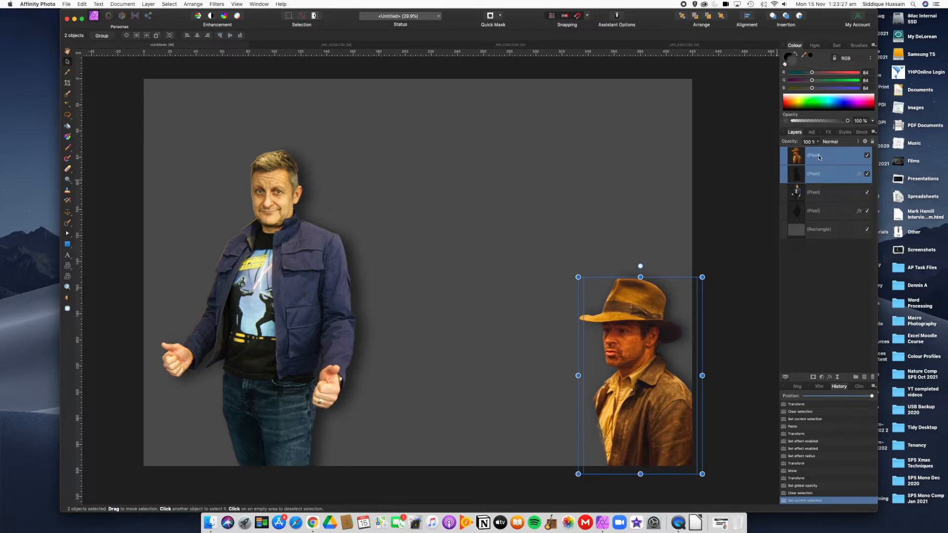
right_click(819, 157)
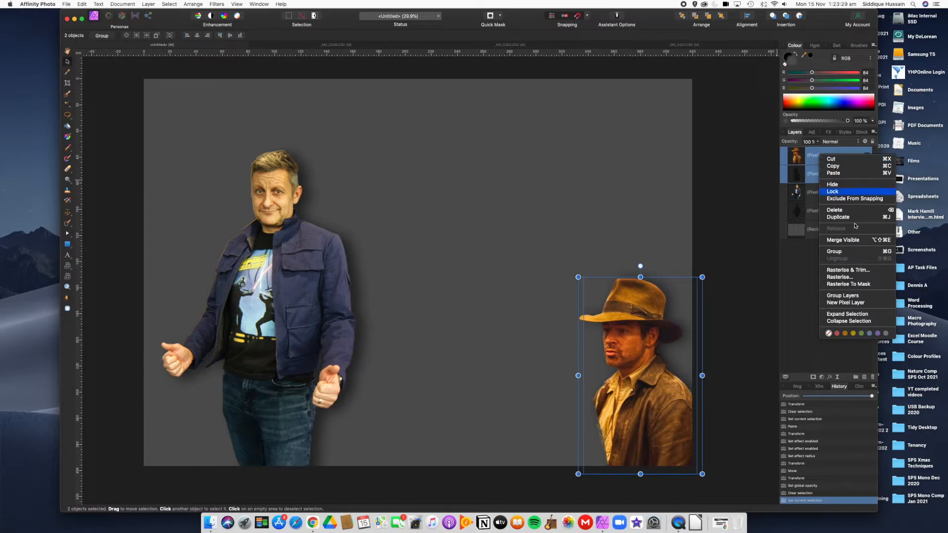
left_click(845, 255)
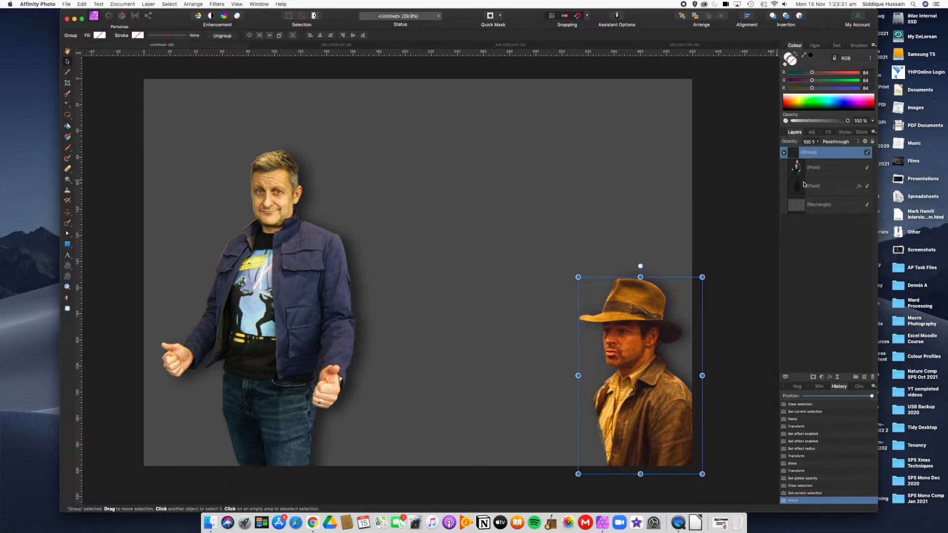
left_click(784, 153)
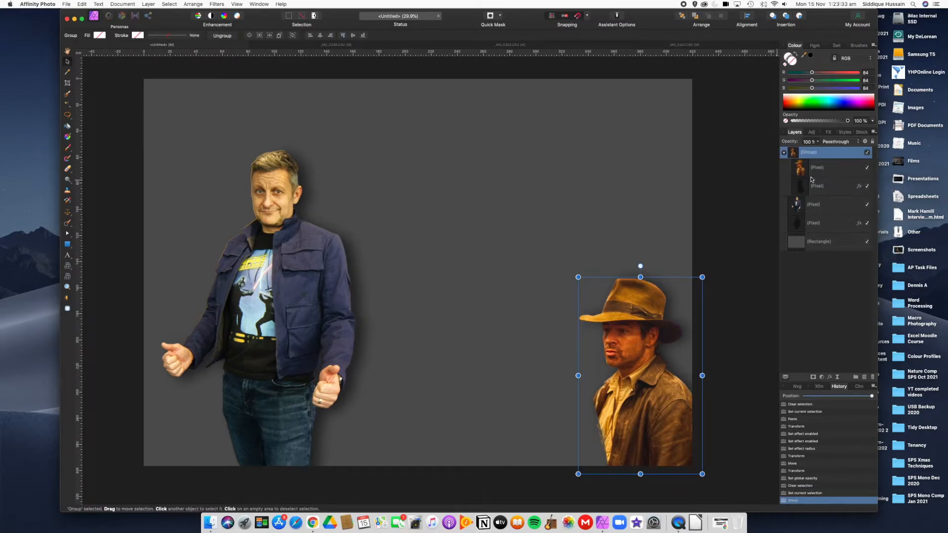
left_click(784, 153)
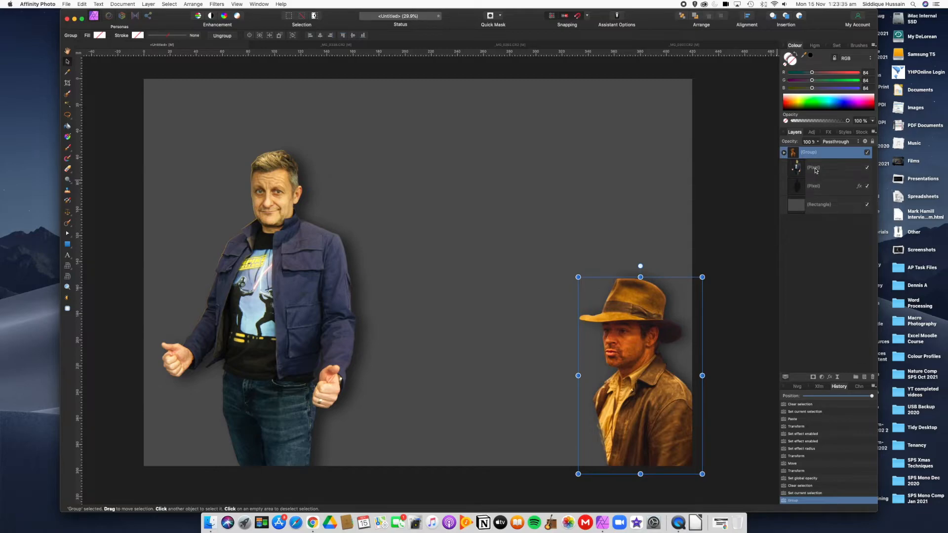
- Group the first man's layer with his shadow layer
left_click(816, 168)
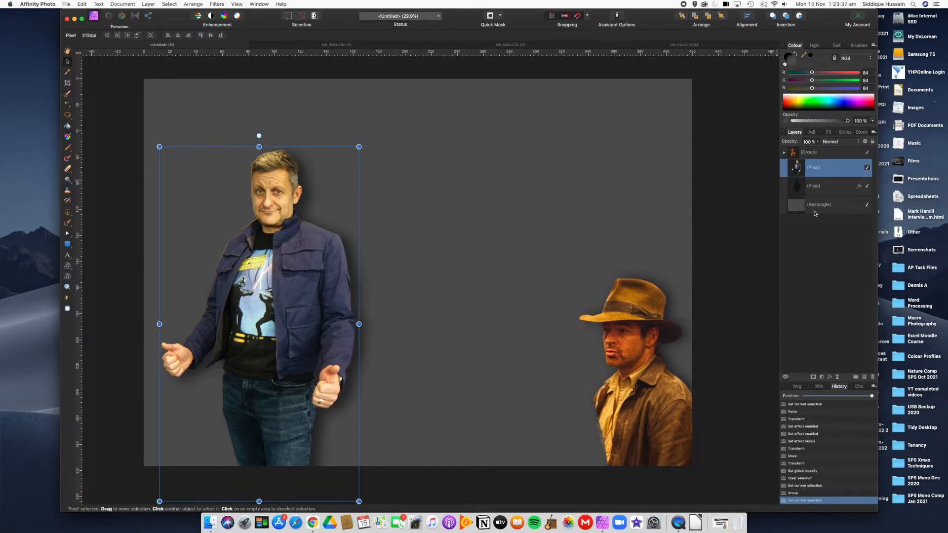
left_click(816, 187, "shift")
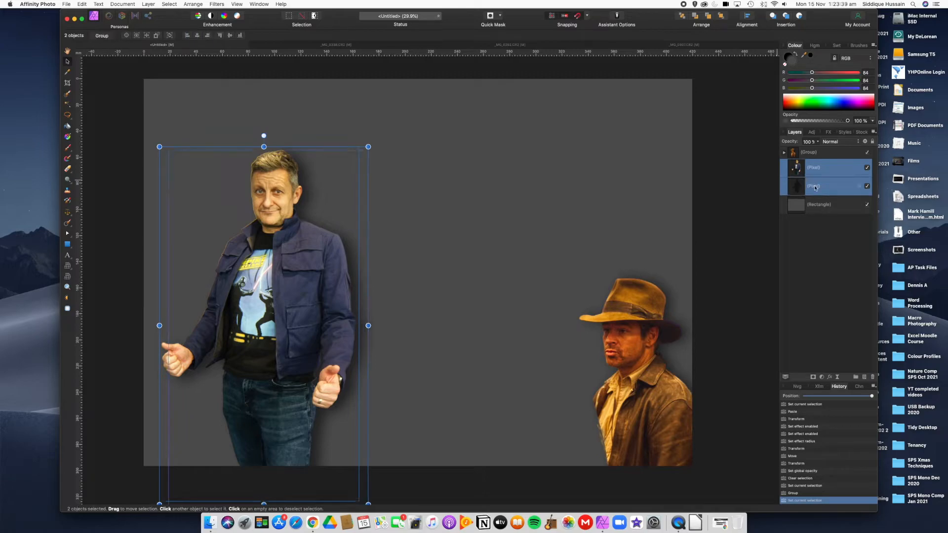
right_click(815, 172)
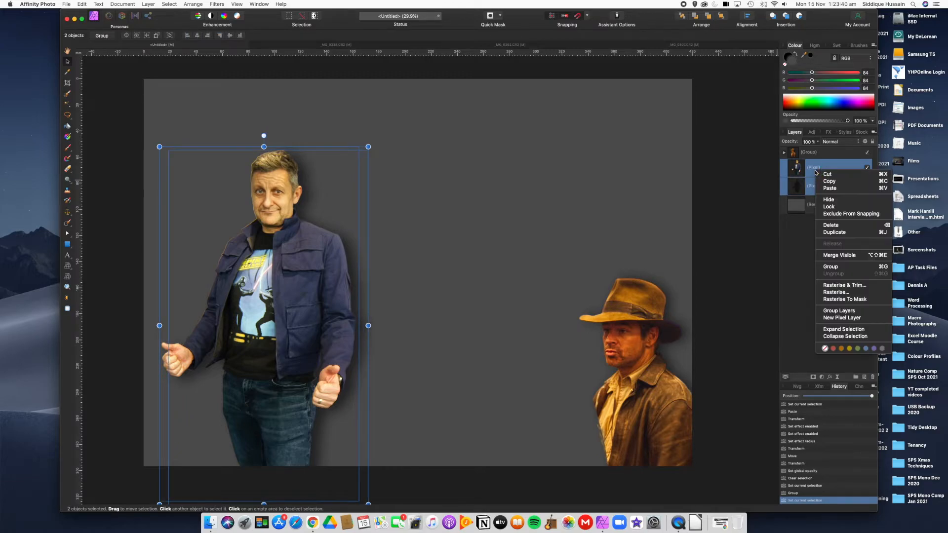
left_click(844, 267)
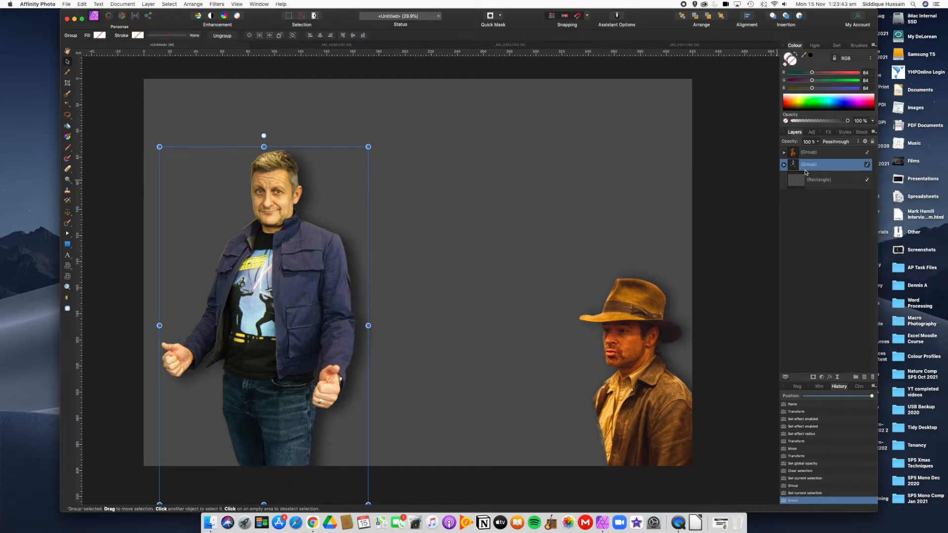
- Scale down the first man's group slightly and reposition it on the left of the canvas, nudging the hat man's group up
left_click(255, 325)
left_click_drag(256, 324, 275, 294)
mouse_move(200, 122)
left_mouse_down()
mouse_move(251, 183)
mouse_move(204, 137)
left_mouse_up()
left_click_drag(291, 218, 264, 249)
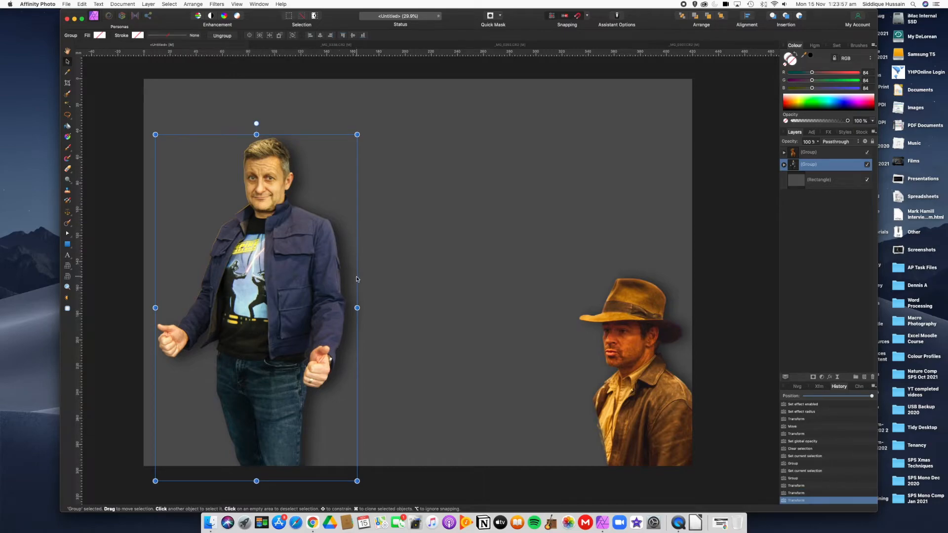
left_click(642, 356)
mouse_move(641, 365)
left_mouse_down()
mouse_move(631, 360)
mouse_move(643, 362)
left_mouse_up()
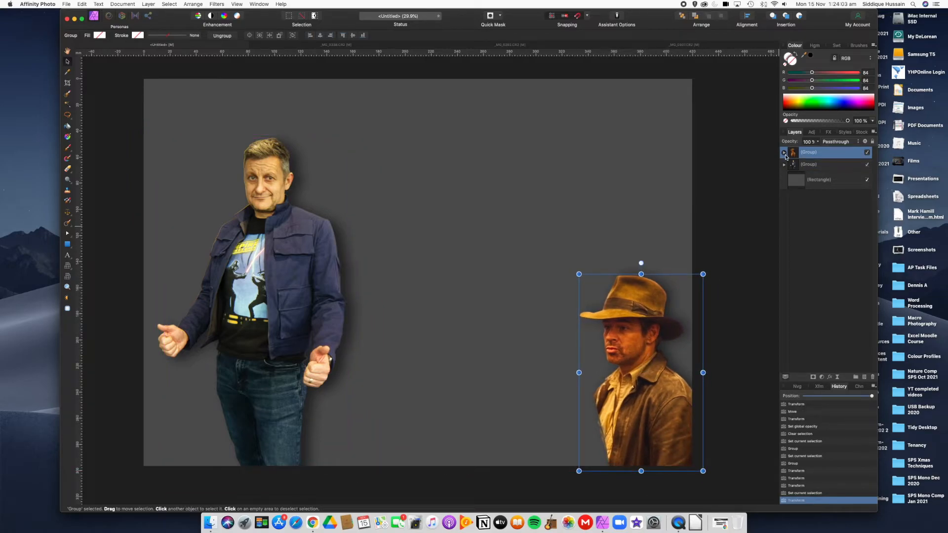
left_click(784, 166)
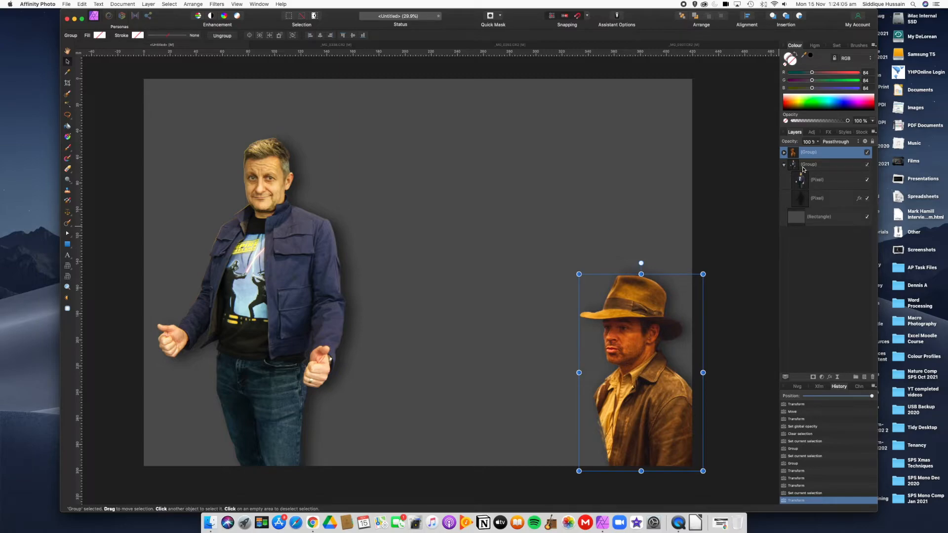
right_click(803, 169)
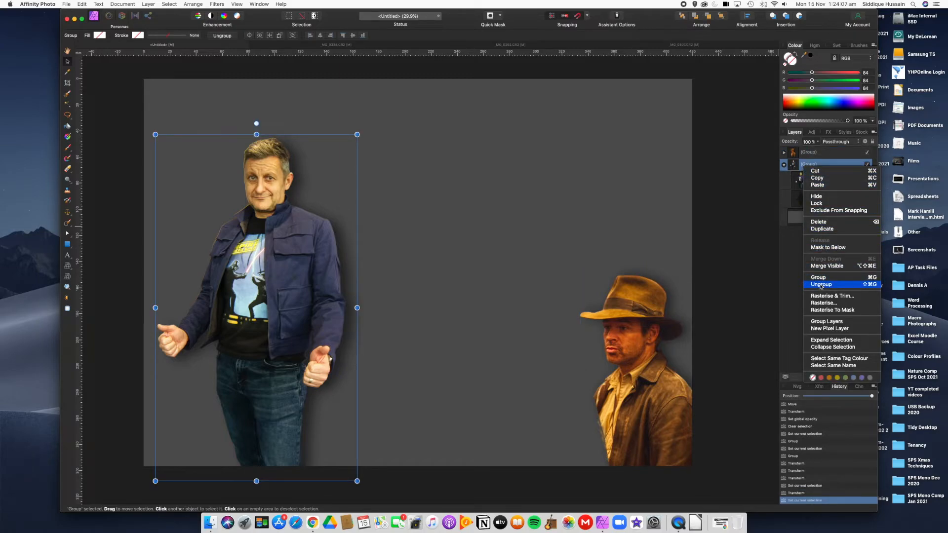
left_click(791, 273)
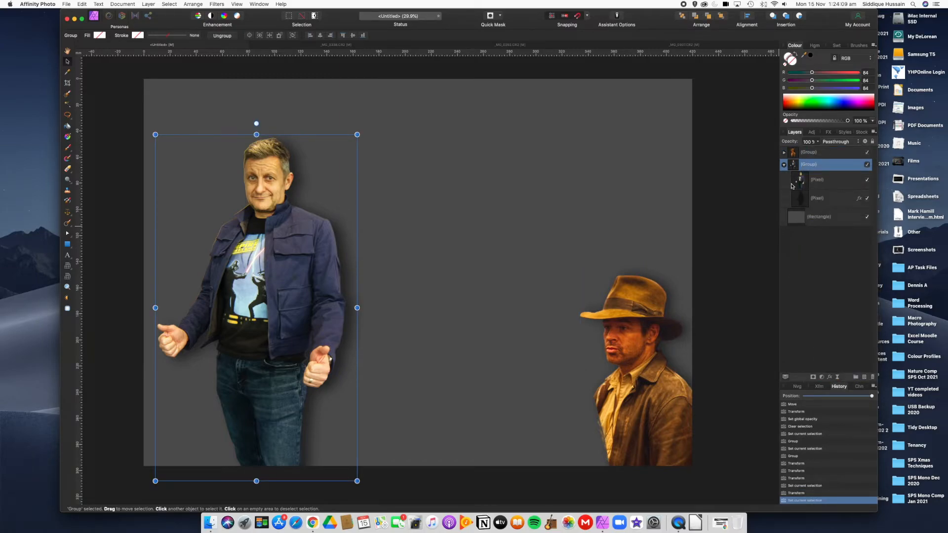
left_click(785, 165)
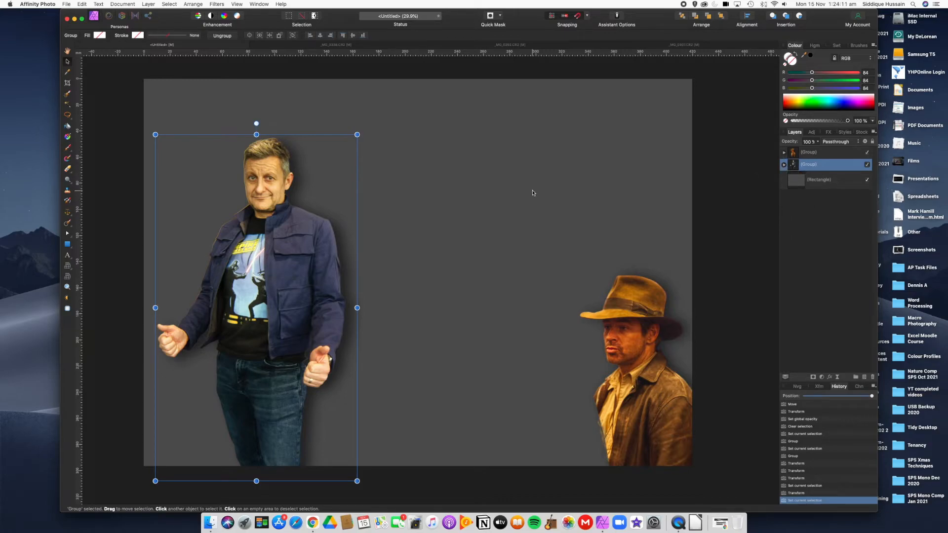
- Copy the cut-out armoured figure from the _MG_0292.CR2 document and paste it above the hat man's group in the composite
left_click(375, 45)
left_click(478, 46)
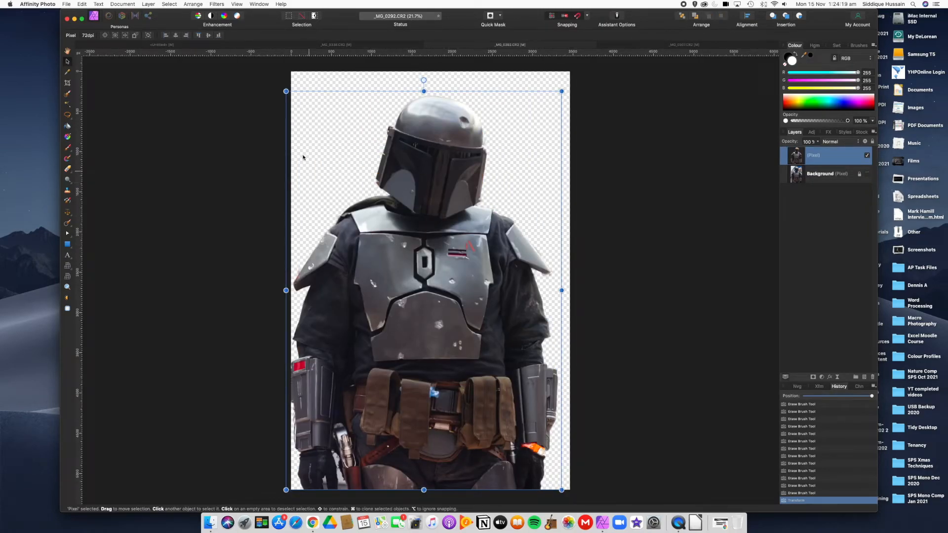
left_click(199, 45)
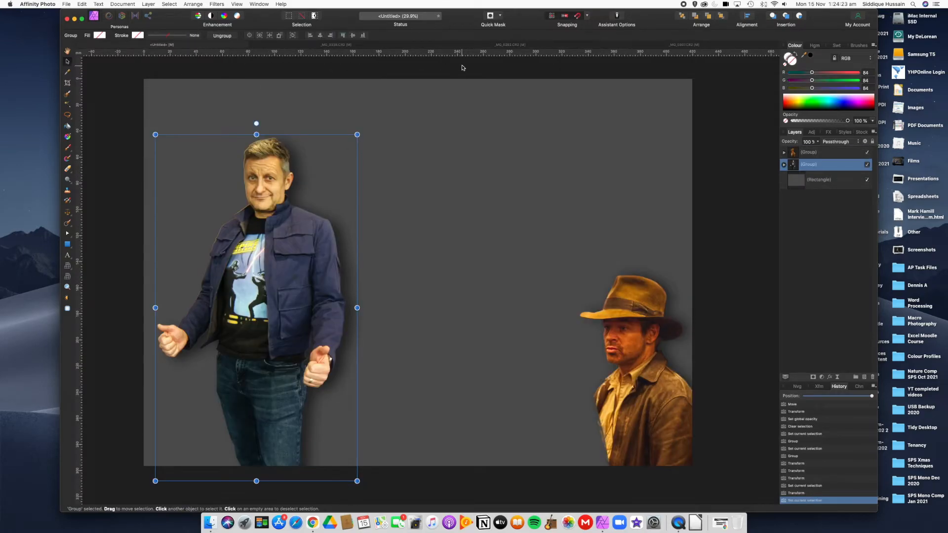
left_click(800, 153)
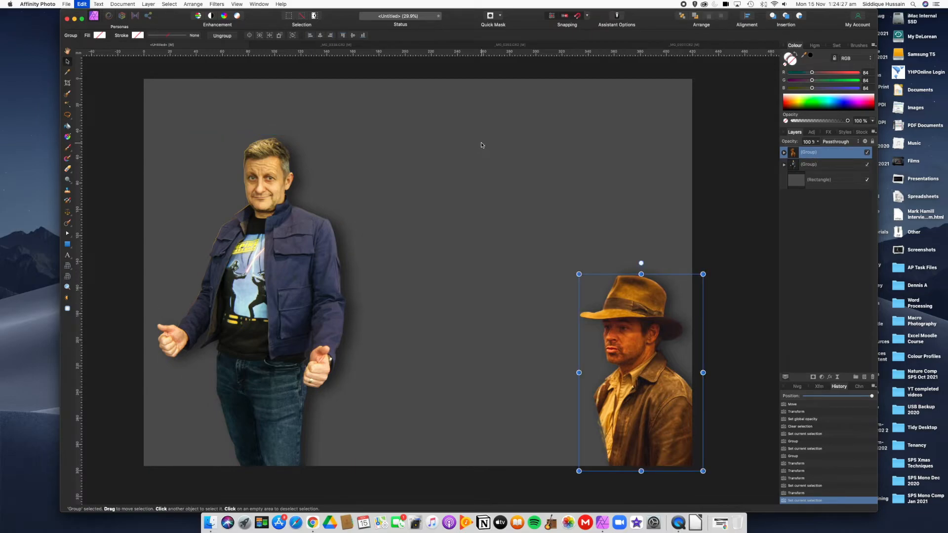
key("super+shift+n")
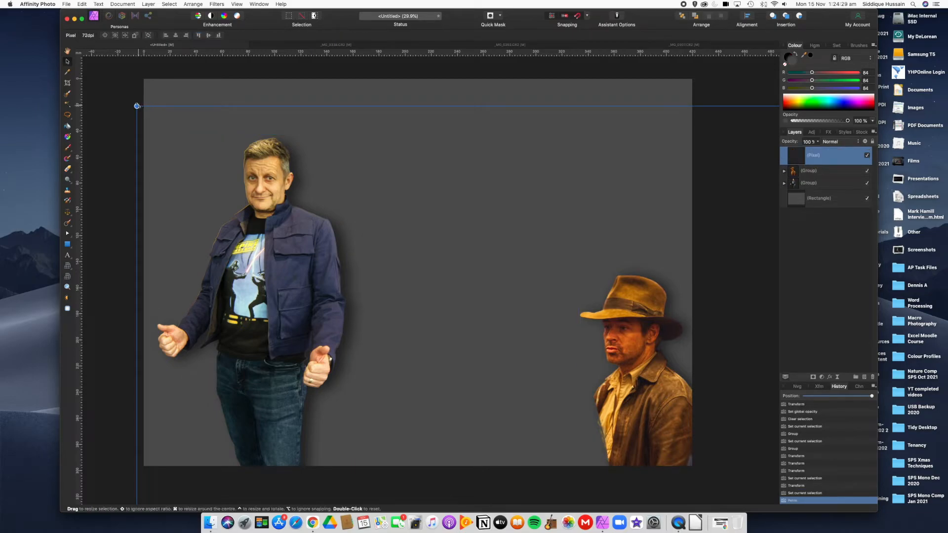
- Scale the oversized armoured figure down in stages and keep repositioning it until its helmet and torso fit on the canvas
mouse_move(137, 106)
left_mouse_down()
mouse_move(369, 234)
mouse_move(386, 272)
left_mouse_up()
mouse_move(525, 387)
left_mouse_down()
mouse_move(425, 184)
mouse_move(388, 193)
mouse_move(521, 394)
mouse_move(348, 174)
left_mouse_up()
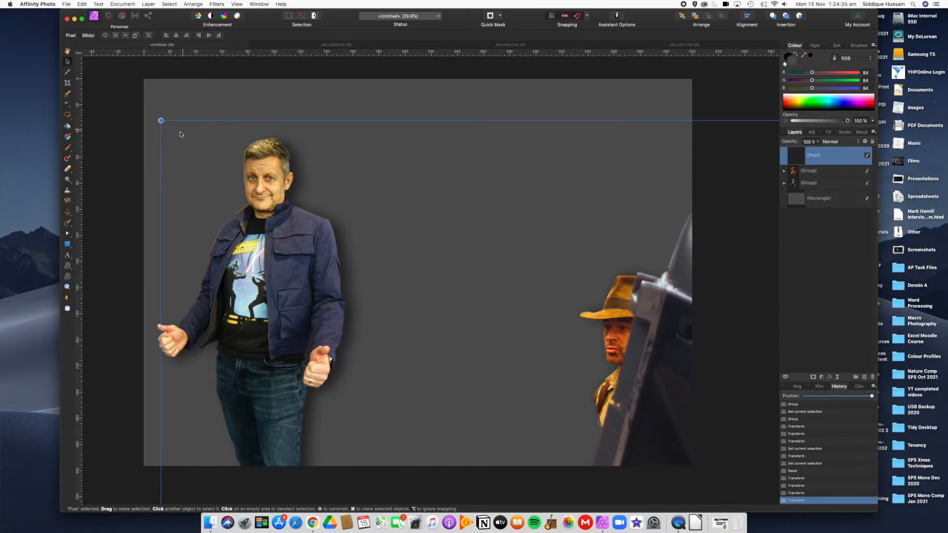
left_click_drag(162, 123, 447, 346)
left_click_drag(539, 415, 335, 141)
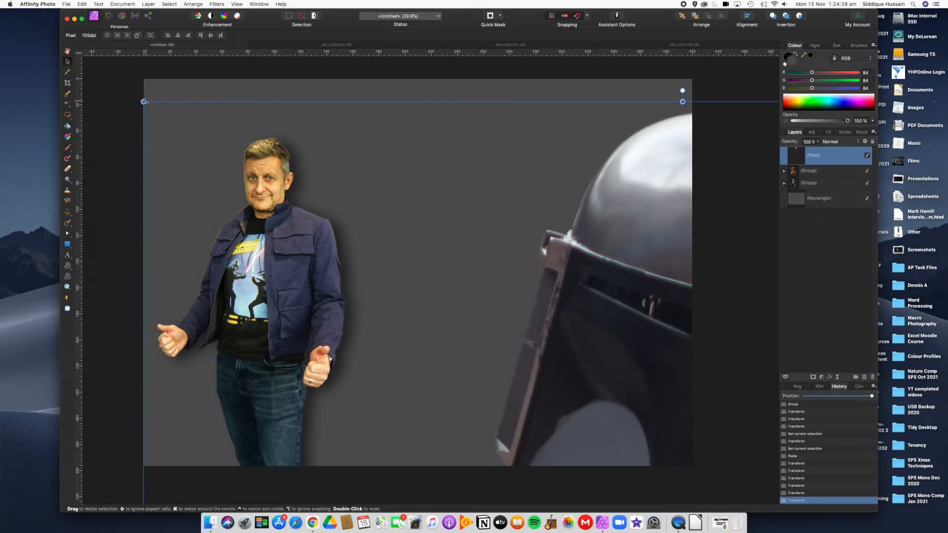
left_click_drag(141, 101, 453, 288)
left_click_drag(532, 419, 335, 134)
left_click_drag(138, 91, 290, 312)
left_click_drag(426, 331, 285, 122)
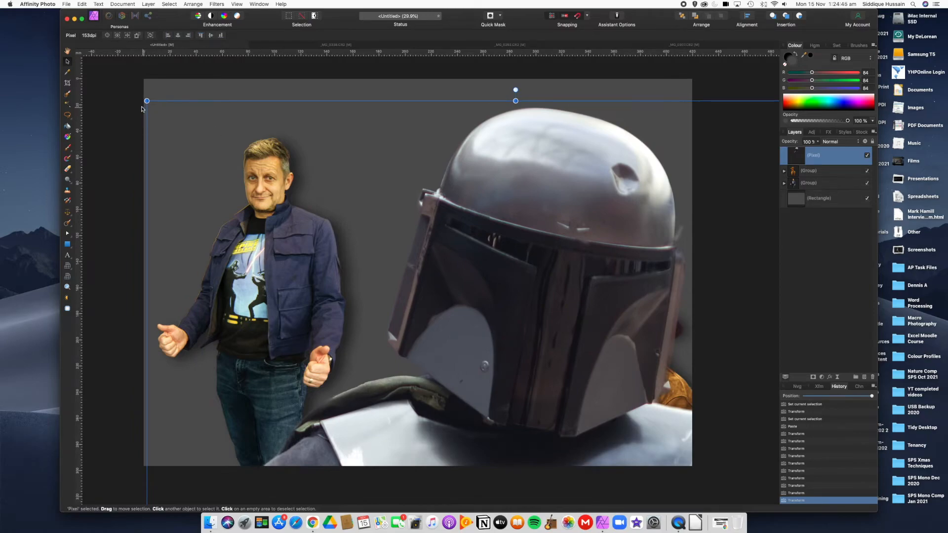
left_click_drag(147, 101, 356, 279)
left_click_drag(430, 396, 255, 165)
left_click_drag(120, 83, 439, 380)
left_click_drag(408, 327, 327, 121)
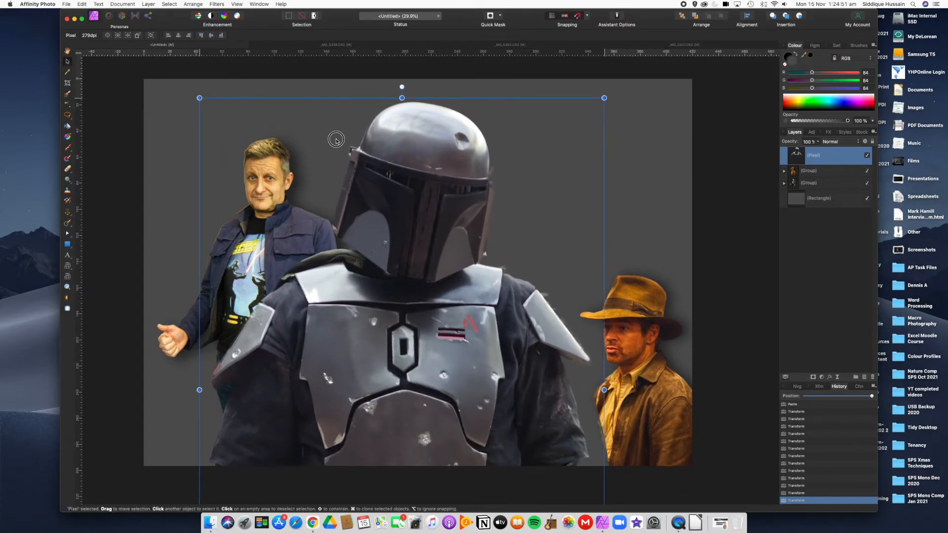
- Reduce the armoured figure to slightly below the first man's height and place it between the two men
left_click_drag(198, 97, 321, 277)
left_click_drag(447, 336, 437, 205)
left_click_drag(311, 146, 389, 213)
left_click_drag(482, 314, 426, 229)
left_click_drag(320, 147, 328, 159)
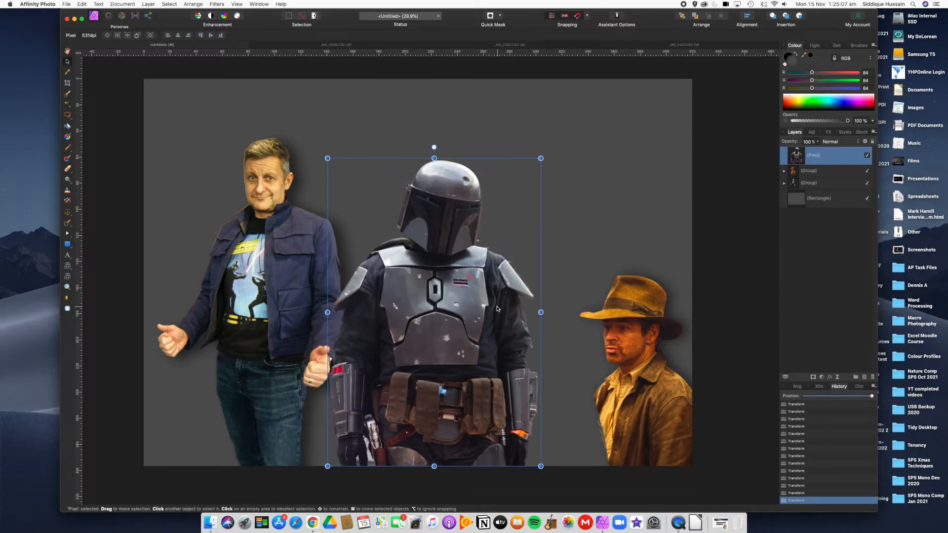
left_click_drag(456, 300, 472, 309)
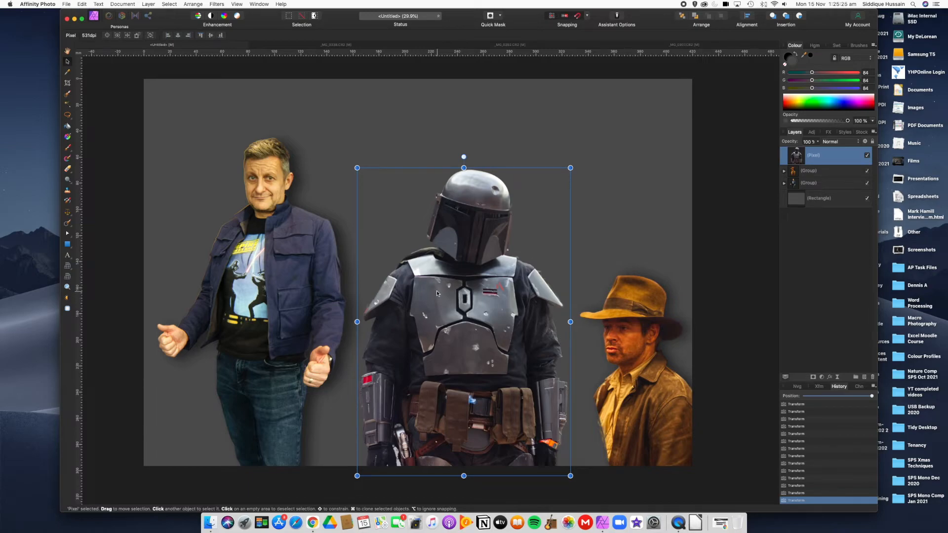
- Paste a second copy of the armoured figure, offset it to the right and cover it with a 100% black Colour Overlay
key("super+v")
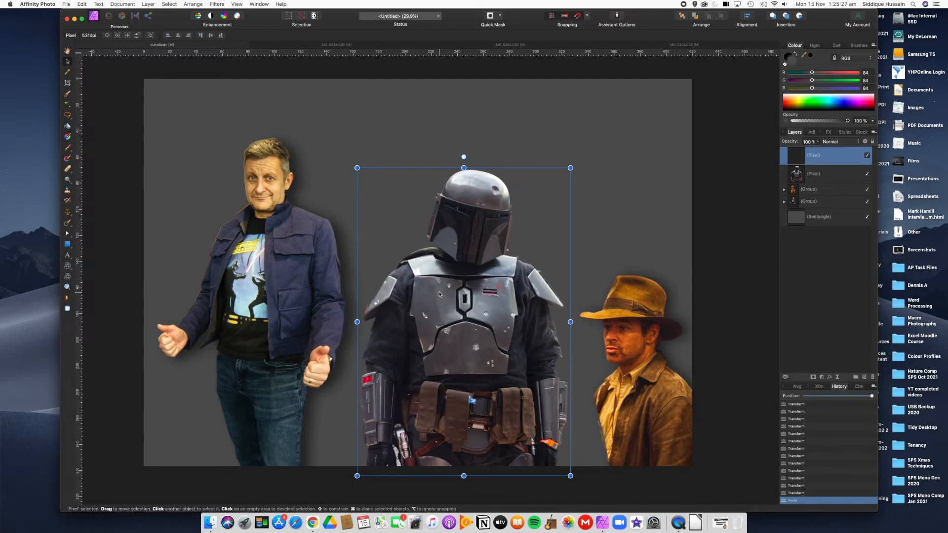
left_click_drag(477, 337, 509, 332)
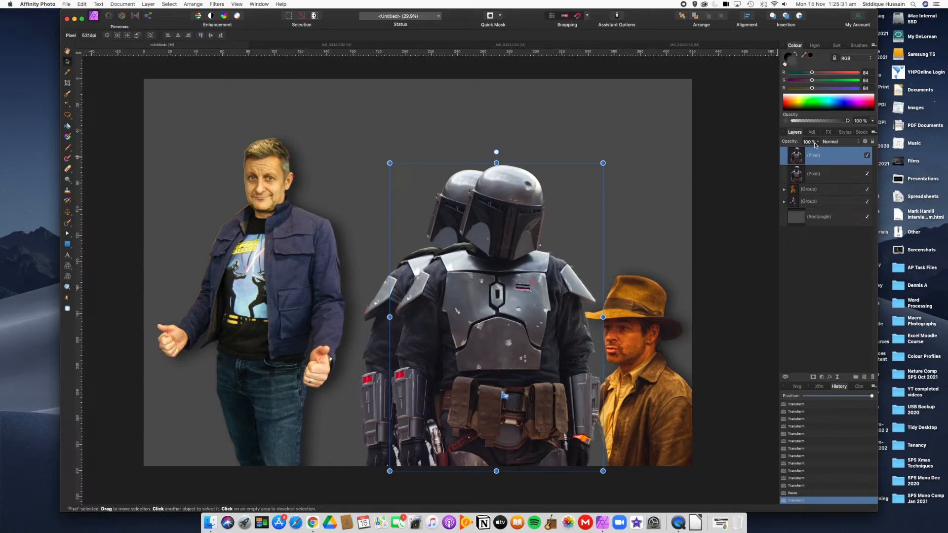
left_click(829, 133)
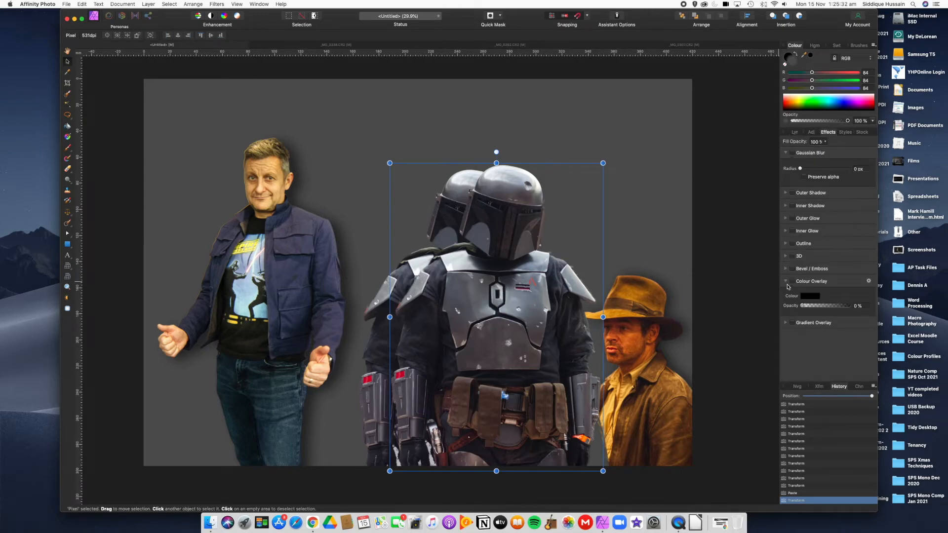
left_click(792, 281)
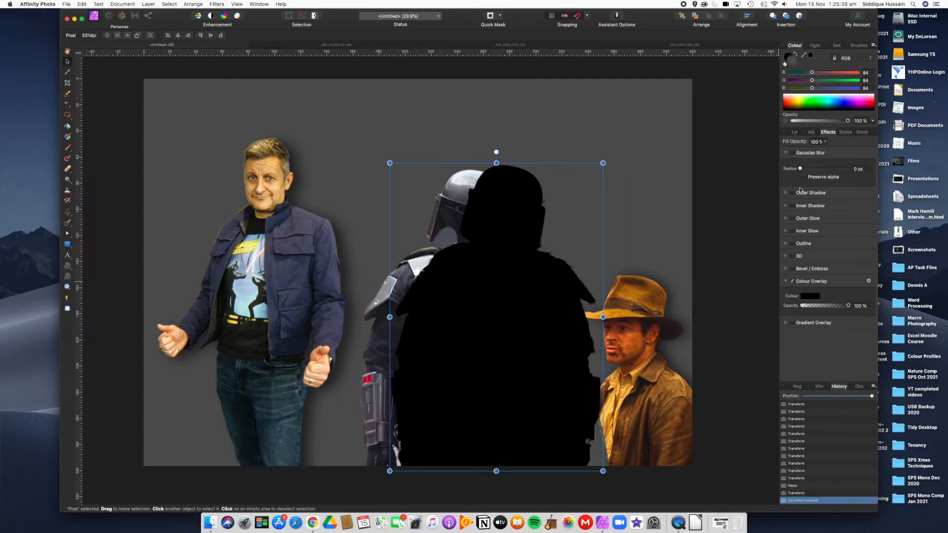
- Soften the black copy of the armoured figure with a strong Gaussian Blur, reduce its layer opacity to 50% and clear the selection
left_click(793, 153)
left_click_drag(800, 169, 845, 173)
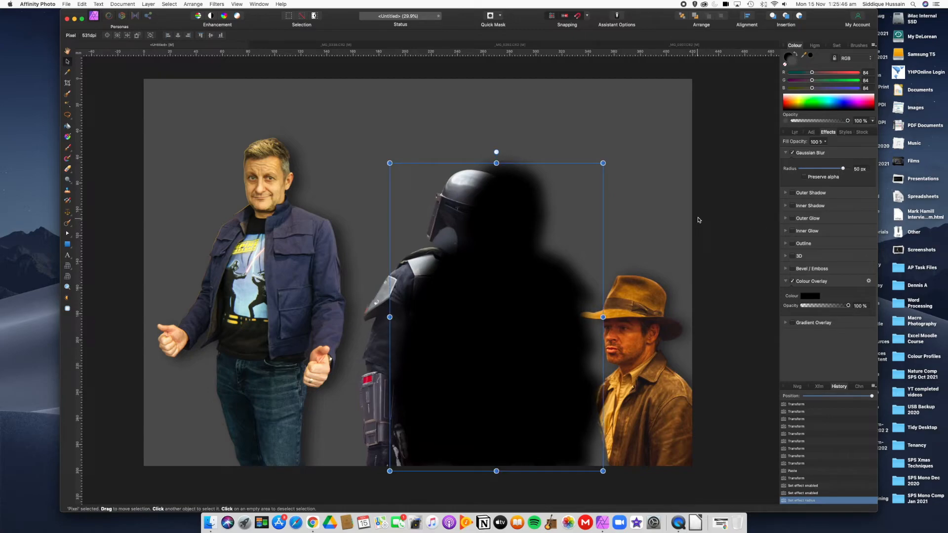
left_click(795, 132)
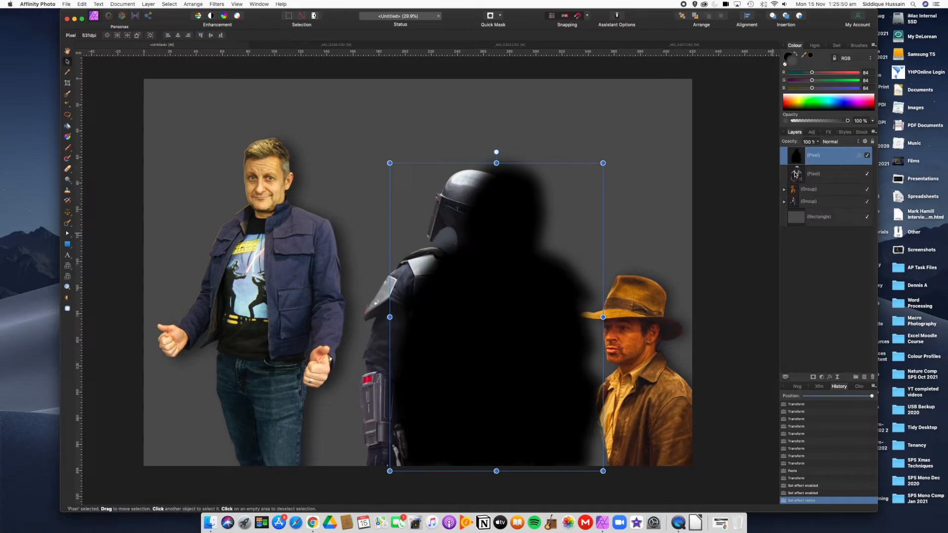
left_click(818, 145)
left_click_drag(818, 151, 787, 150)
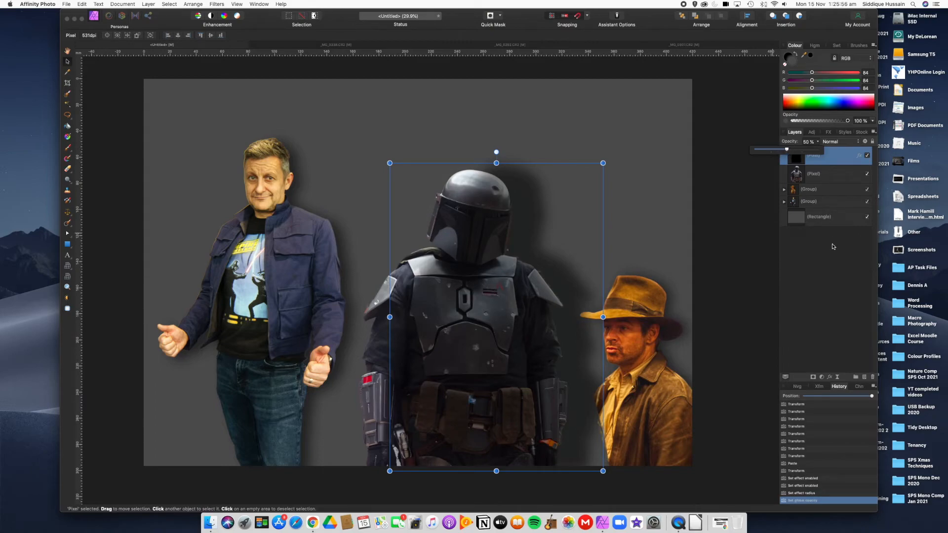
left_click(766, 273)
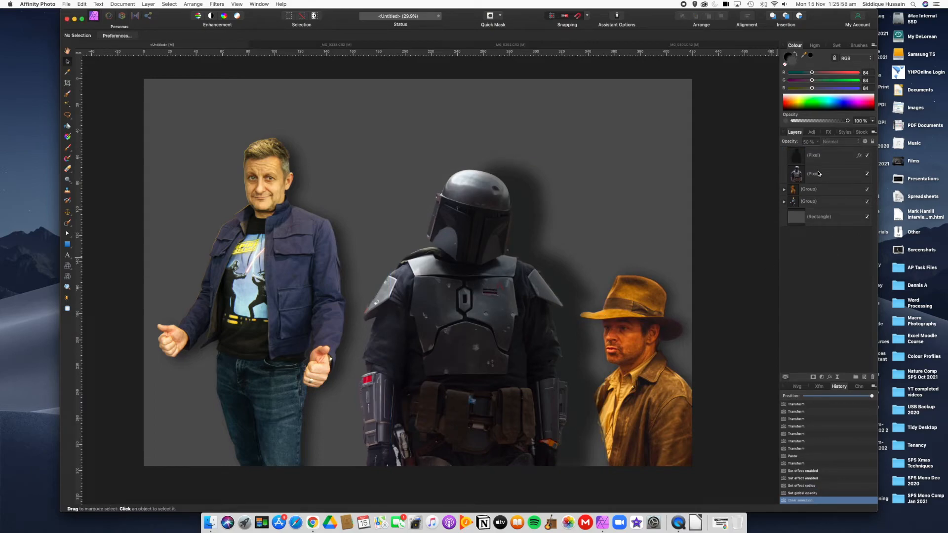
- Place the shadow layer beneath the armoured figure's layer and shift it to sit just below and right of the figure
left_click(818, 158)
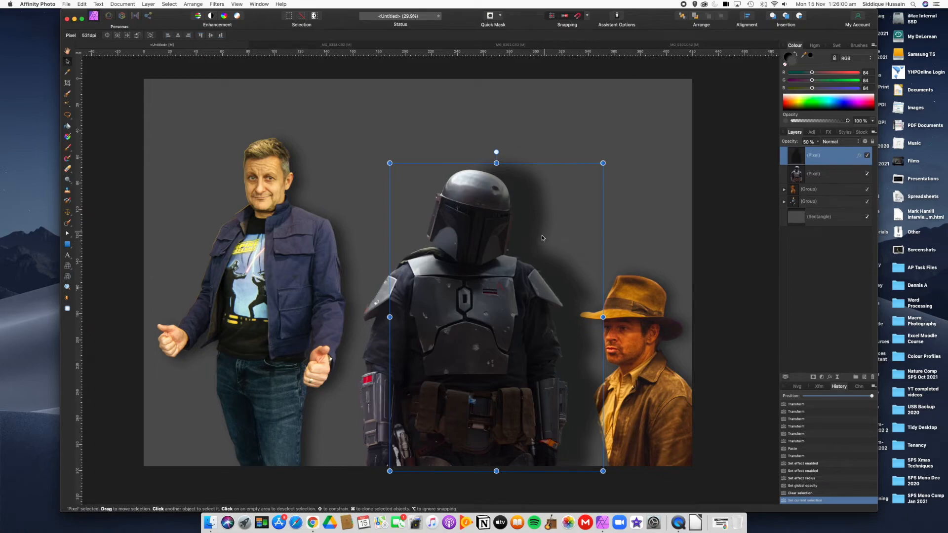
mouse_move(523, 252)
left_mouse_down()
mouse_move(508, 261)
mouse_move(523, 262)
mouse_move(483, 258)
mouse_move(525, 253)
left_mouse_up()
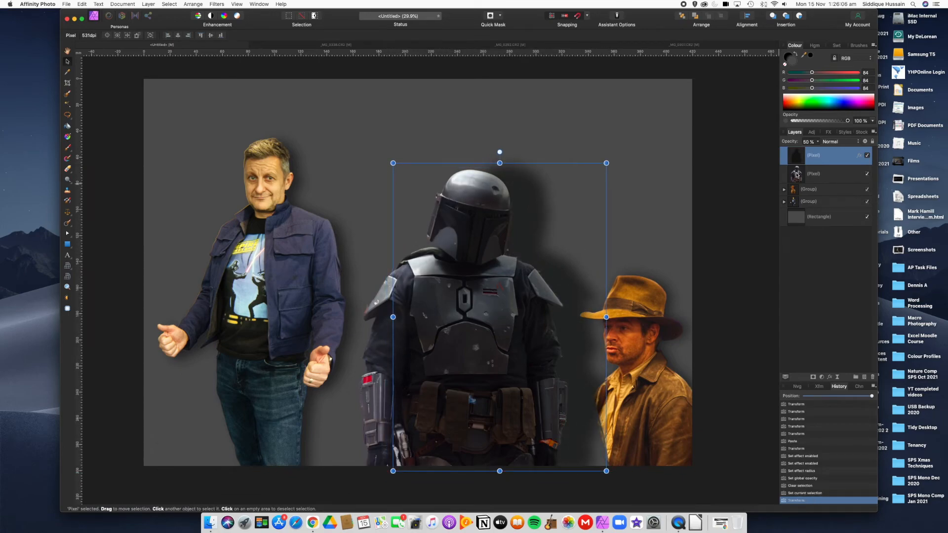
left_click_drag(817, 157, 814, 183)
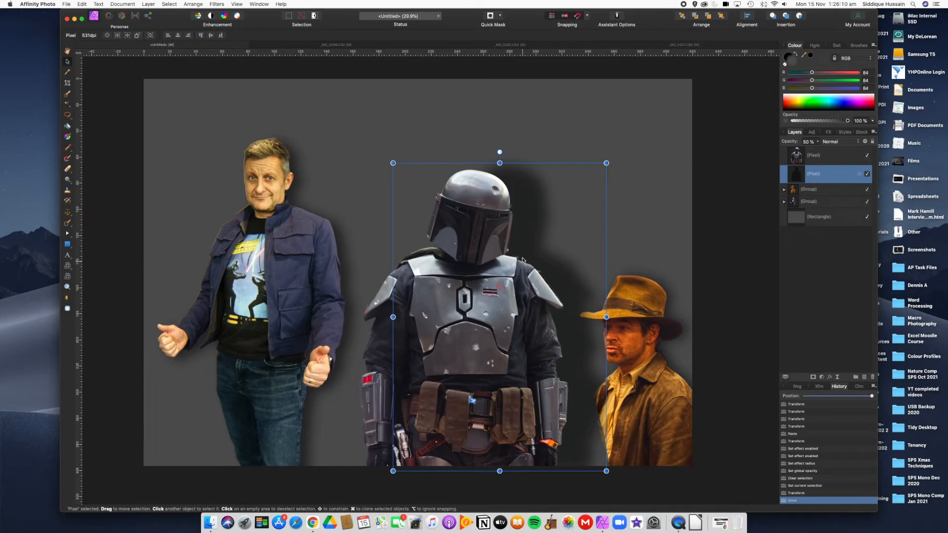
left_click_drag(524, 256, 499, 267)
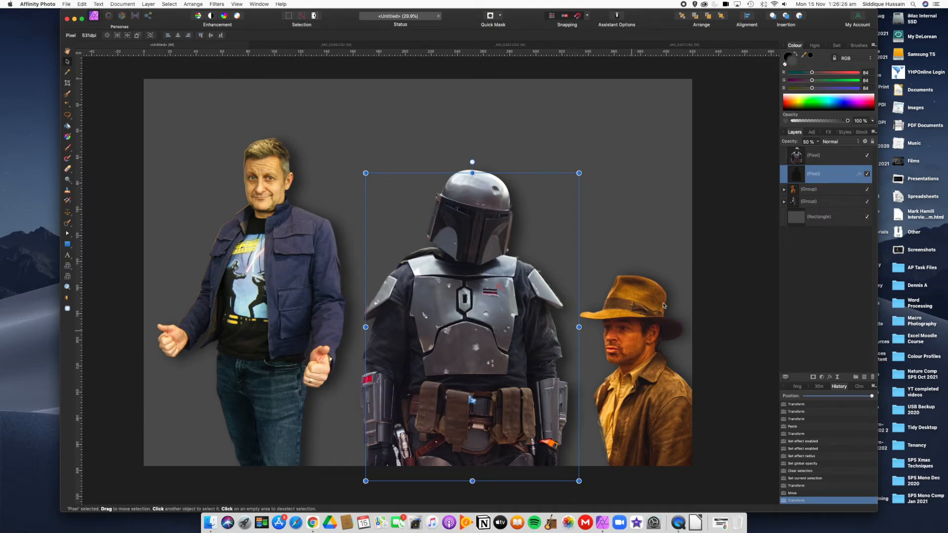
- Group the armoured figure with its shadow layer, check the contents of the other groups and clear the selection
left_click(815, 157)
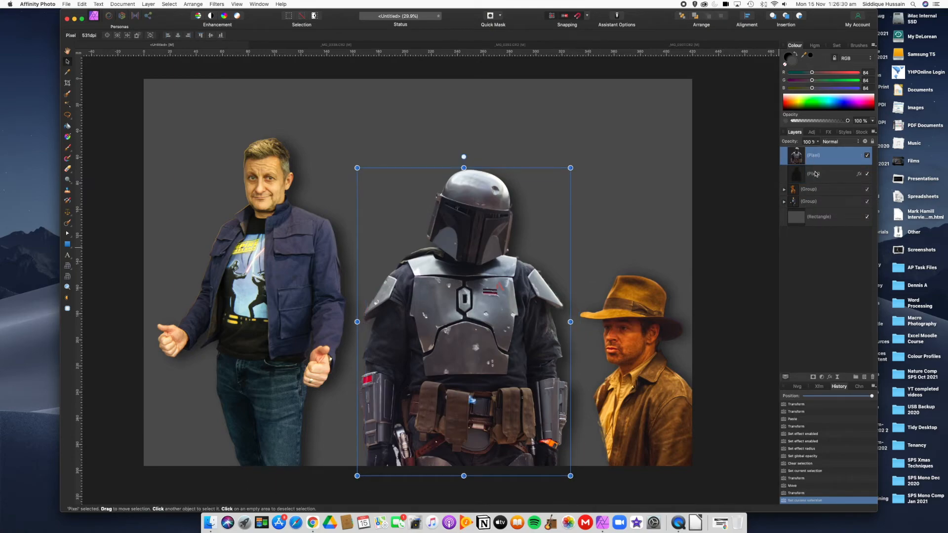
left_click(816, 173, "shift")
right_click(816, 174)
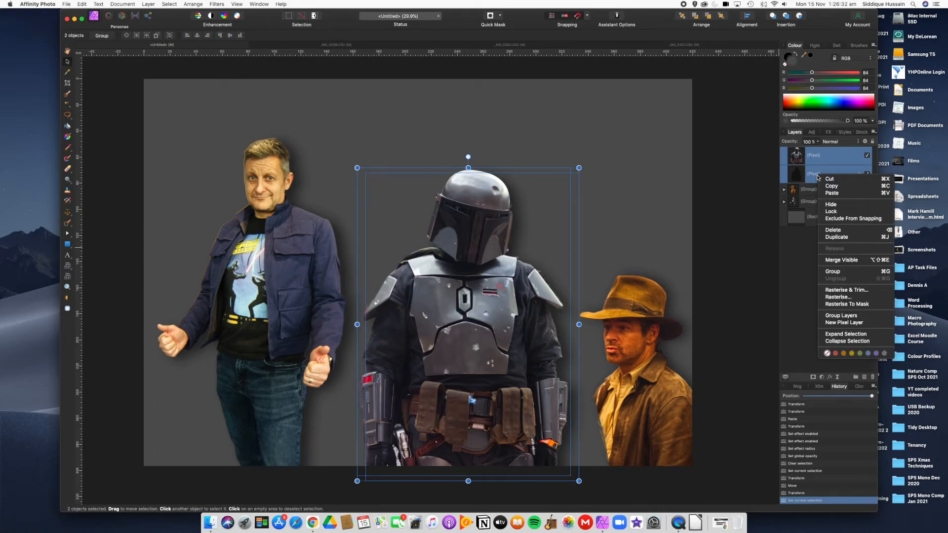
left_click(838, 273)
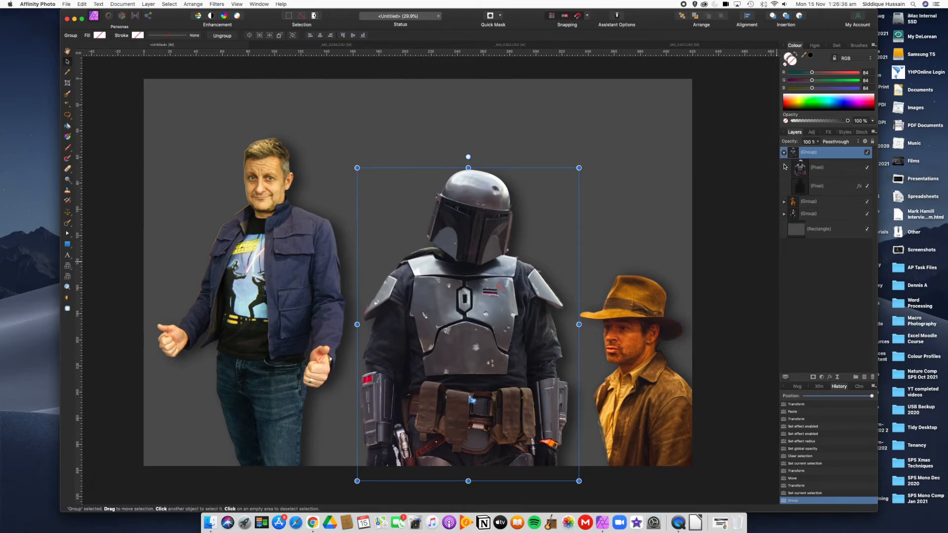
left_click(785, 165)
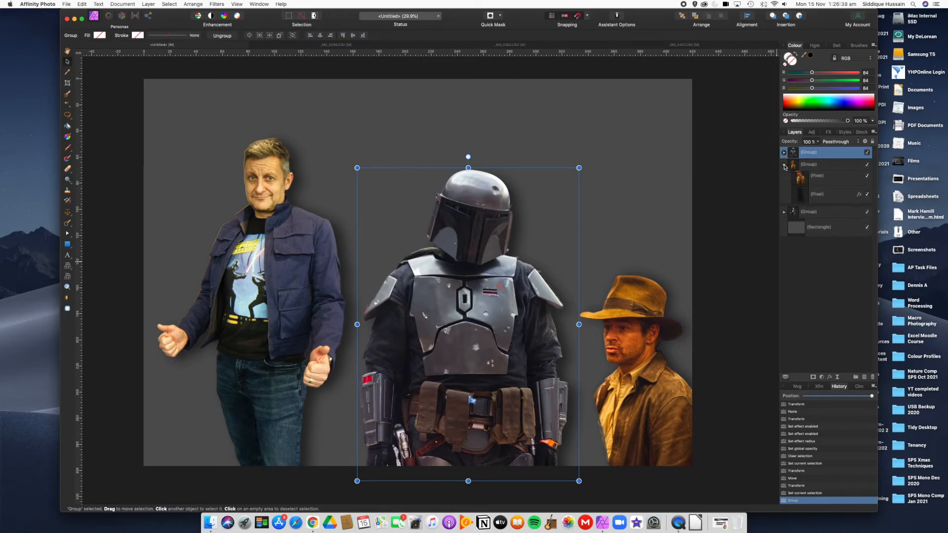
left_click(785, 165)
left_click(783, 178)
left_click(784, 178)
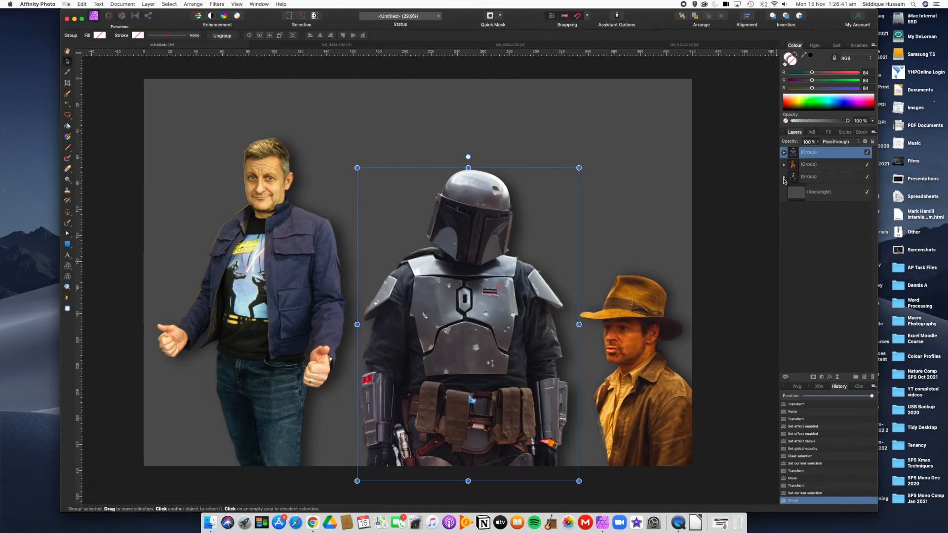
left_click(760, 268)
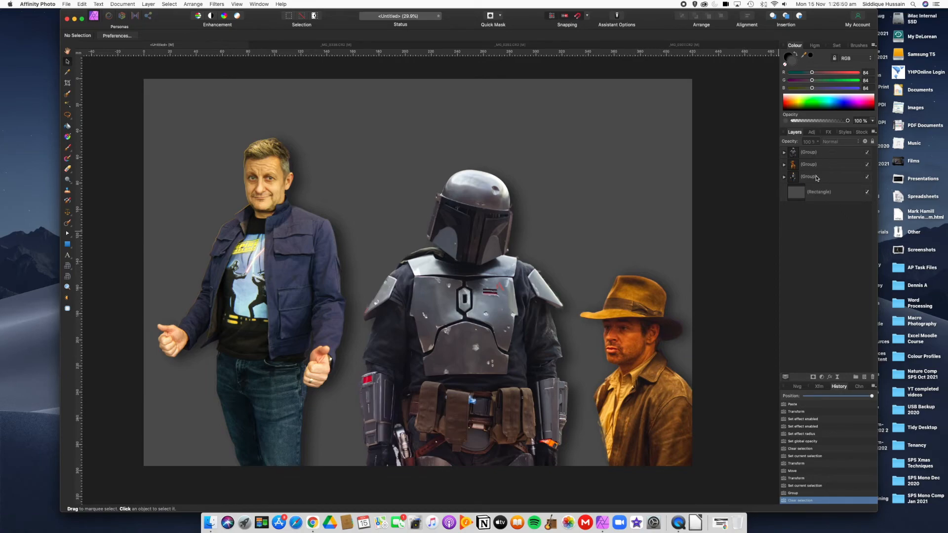
- Shift the hat man's group down slightly and enlarge it up and to the left, up to the armoured figure's arm
left_click(810, 164)
left_click_drag(642, 389, 641, 392)
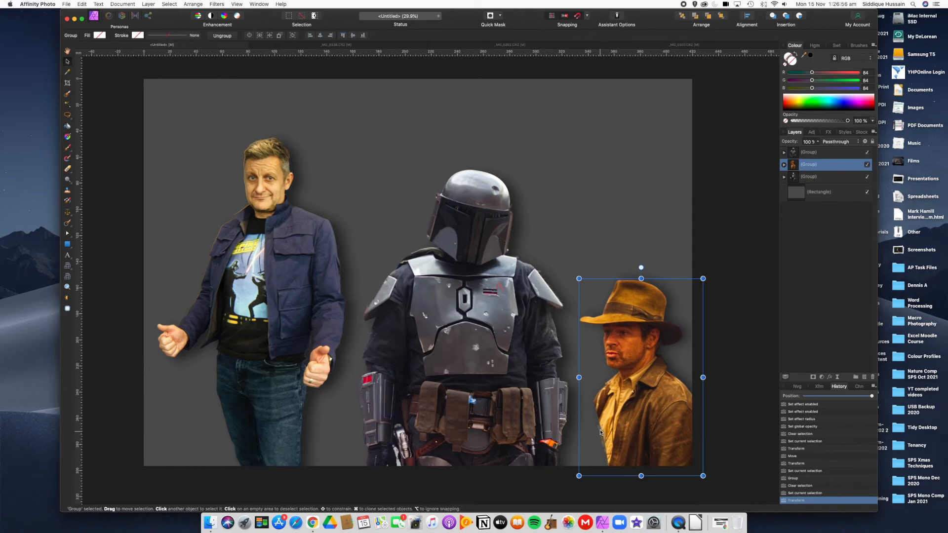
left_click_drag(580, 279, 532, 236)
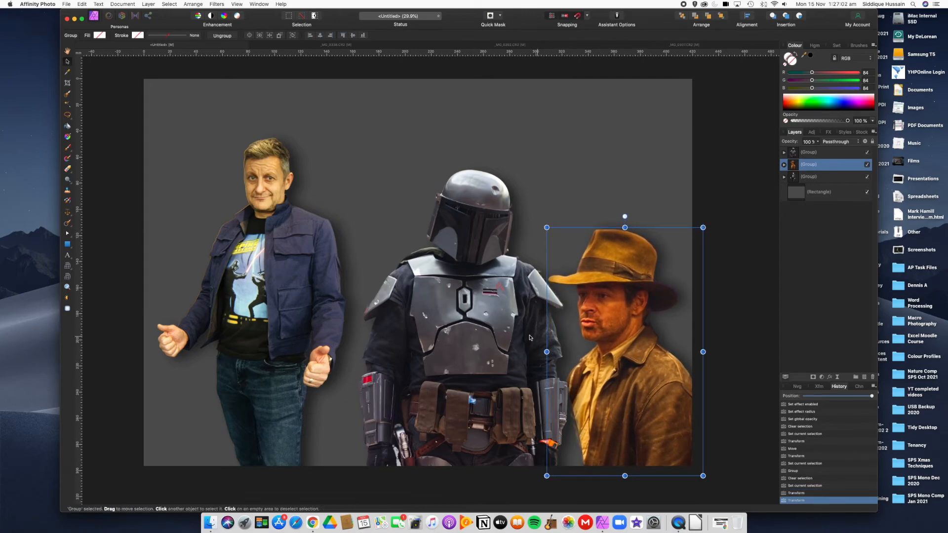
- Enlarge the armoured figure's group and reposition it in the centre so it slightly overlaps the man in the hat
left_click_drag(477, 336, 498, 364)
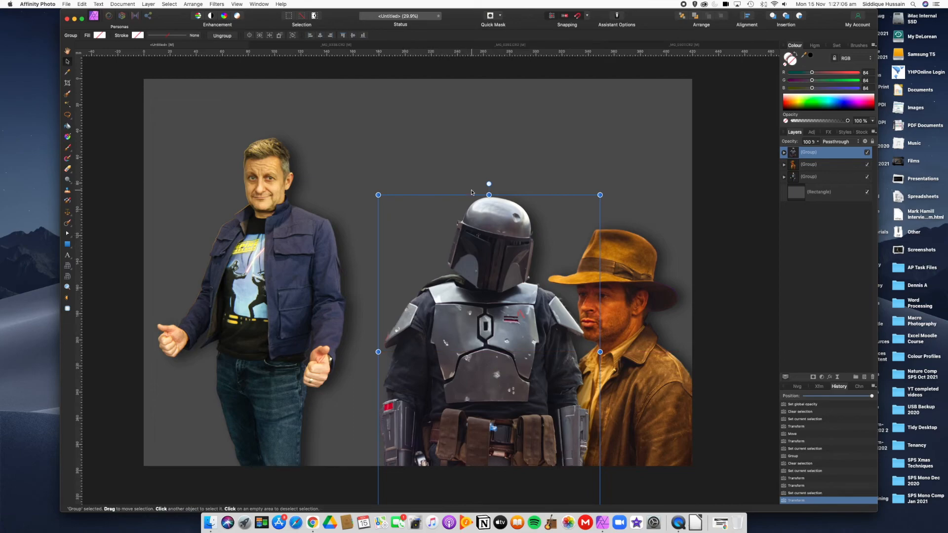
left_click_drag(378, 195, 337, 171)
left_click_drag(468, 308, 468, 308)
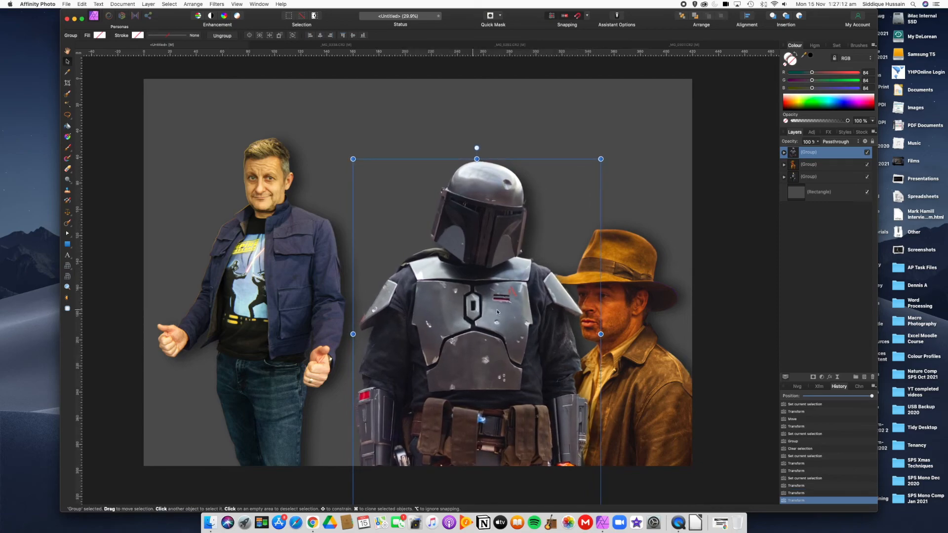
left_click_drag(353, 159, 342, 150)
left_click_drag(466, 315, 466, 324)
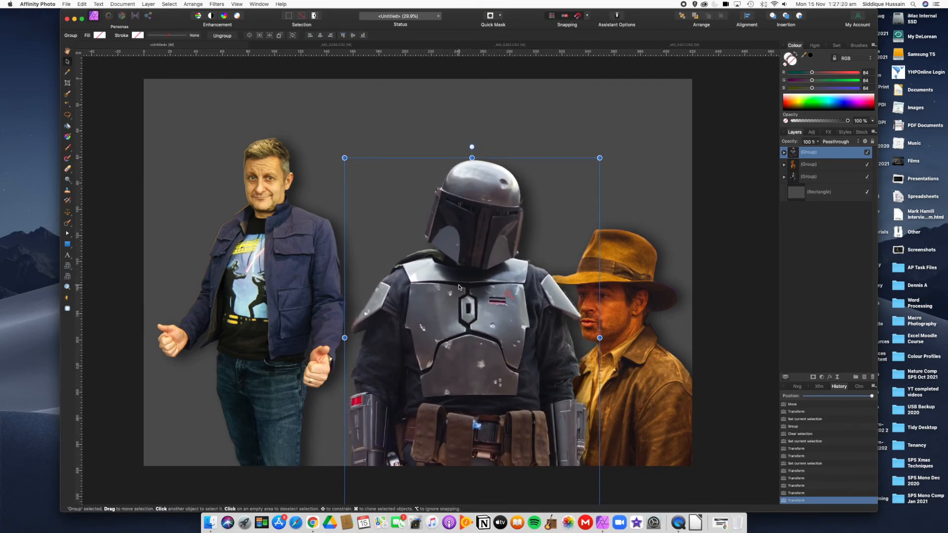
- Enlarge the first man's group and move it down so his legs run off the canvas's lower edge
left_click(252, 257)
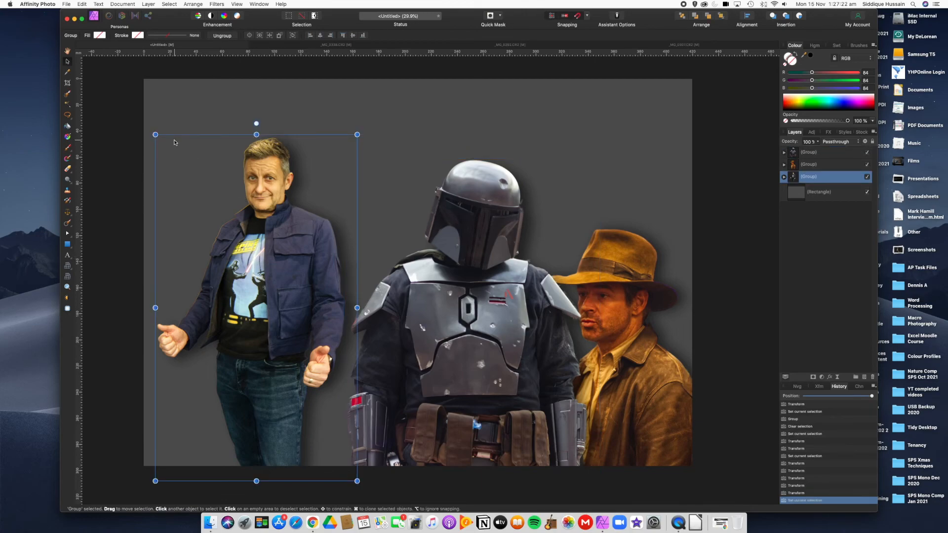
left_click_drag(156, 135, 137, 102)
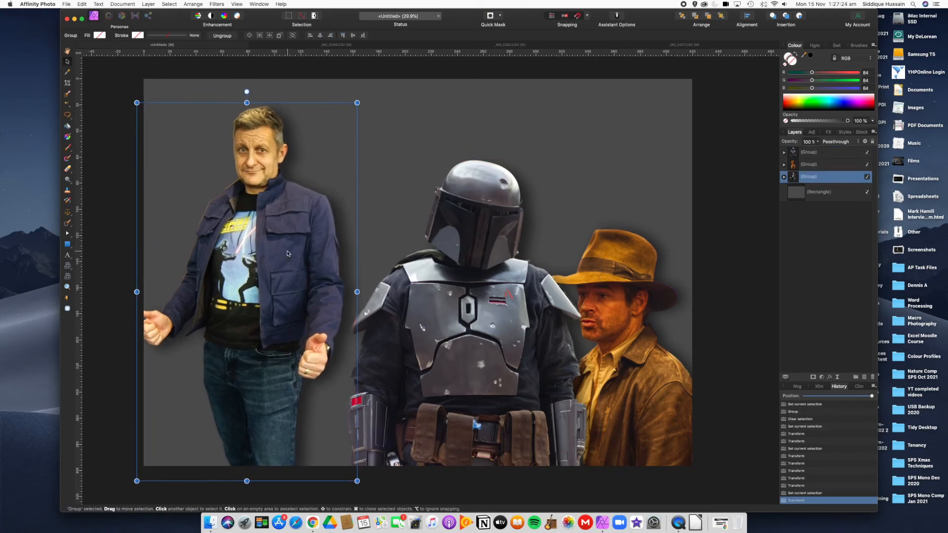
left_click_drag(267, 257, 263, 293)
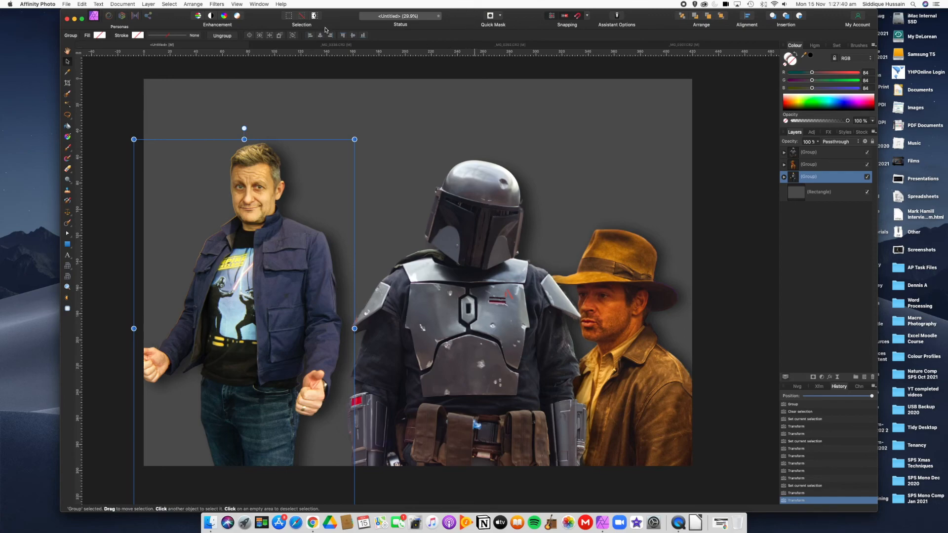
- Nudge the armoured figure's group to the left and the hat man's group slightly down, clearing the selection
left_click(67, 52)
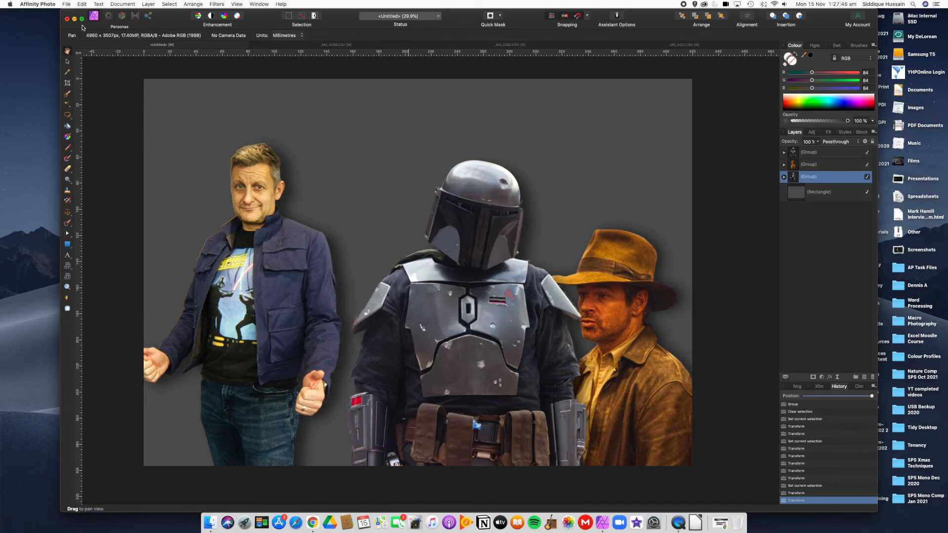
left_click(67, 61)
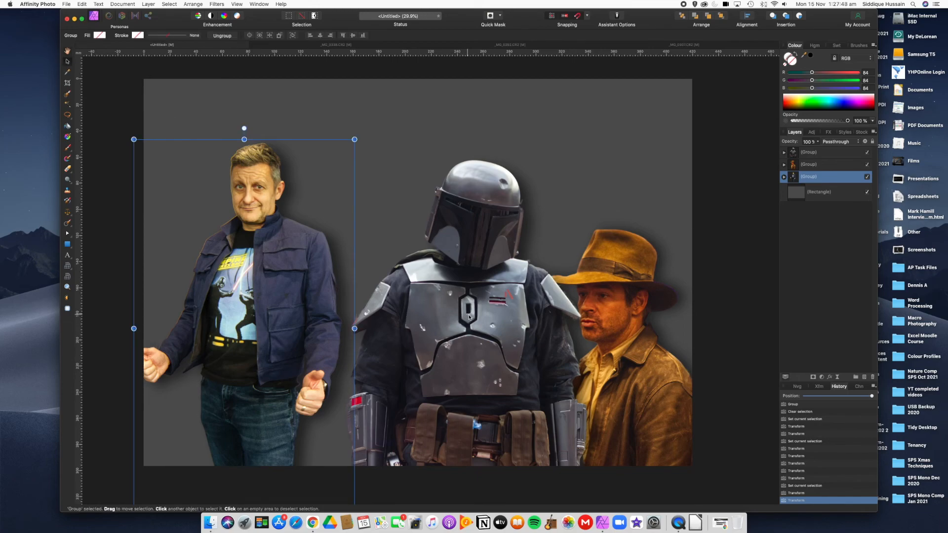
left_click_drag(469, 317, 463, 315)
left_click_drag(634, 396, 635, 402)
left_click(720, 243)
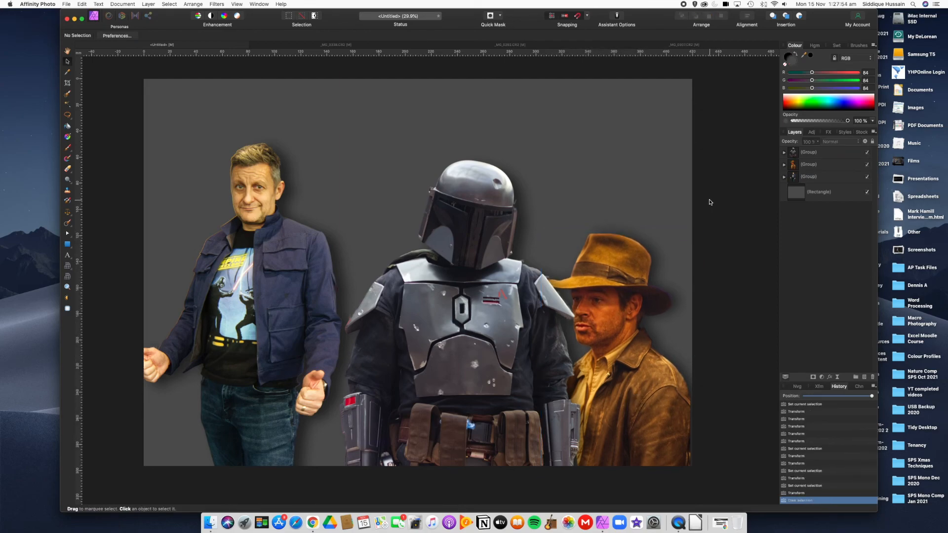